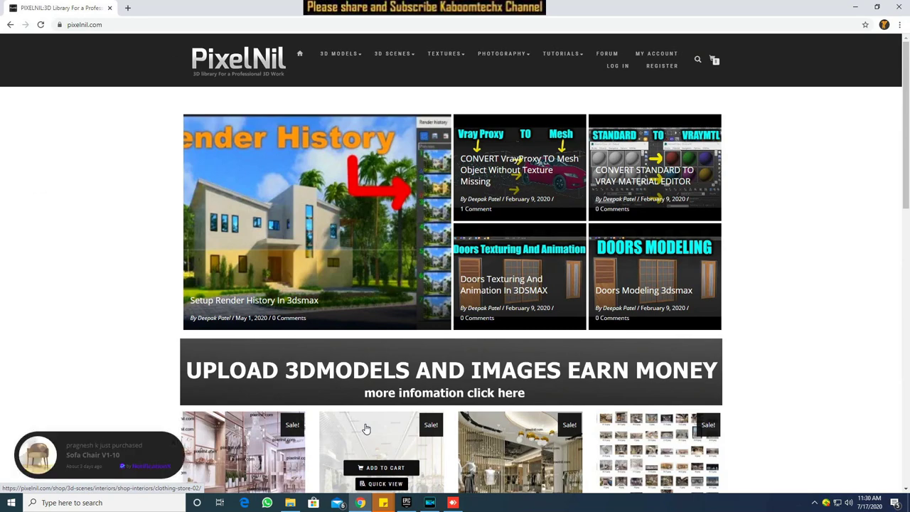
Browse the site's 3D Scenes, Textures, Photography, Tutorials and Render Script categories
{"action": "scroll", "coordinate": [366, 429], "scroll_direction": "down", "scroll_amount": 6}
{"action": "scroll", "coordinate": [384, 284], "scroll_direction": "up", "scroll_amount": 6}
{"action": "left_click", "coordinate": [398, 57]}
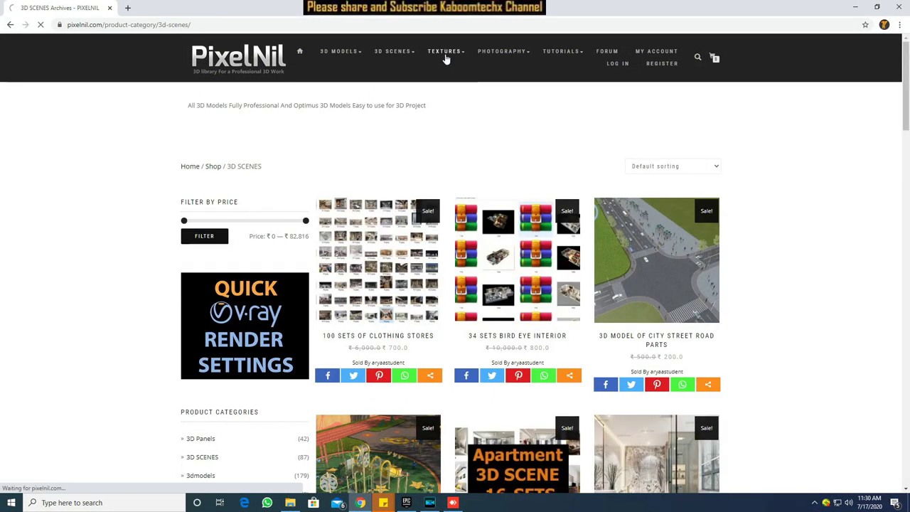
{"action": "left_click", "coordinate": [445, 54]}
{"action": "left_click", "coordinate": [505, 52]}
{"action": "left_click", "coordinate": [550, 52]}
{"action": "left_click", "coordinate": [654, 284]}
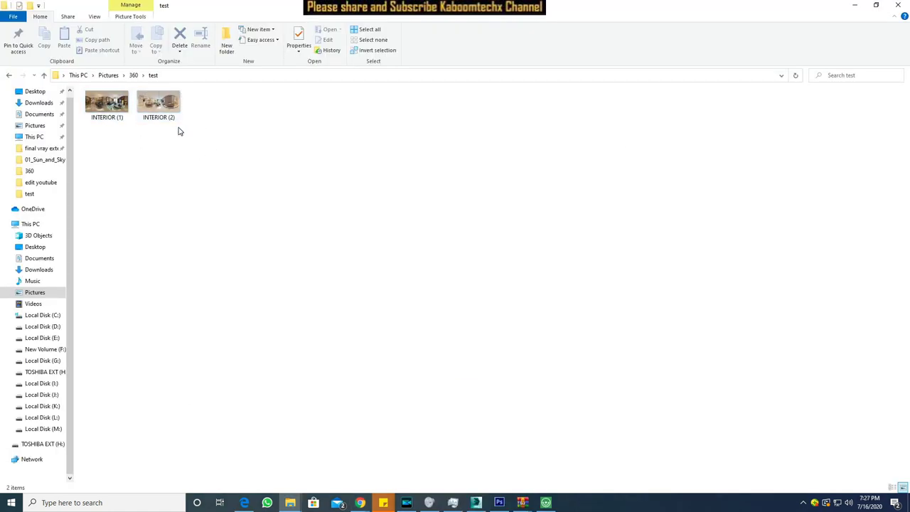
Switch the test folder's view to Extra large icons
{"action": "right_click", "coordinate": [520, 202]}
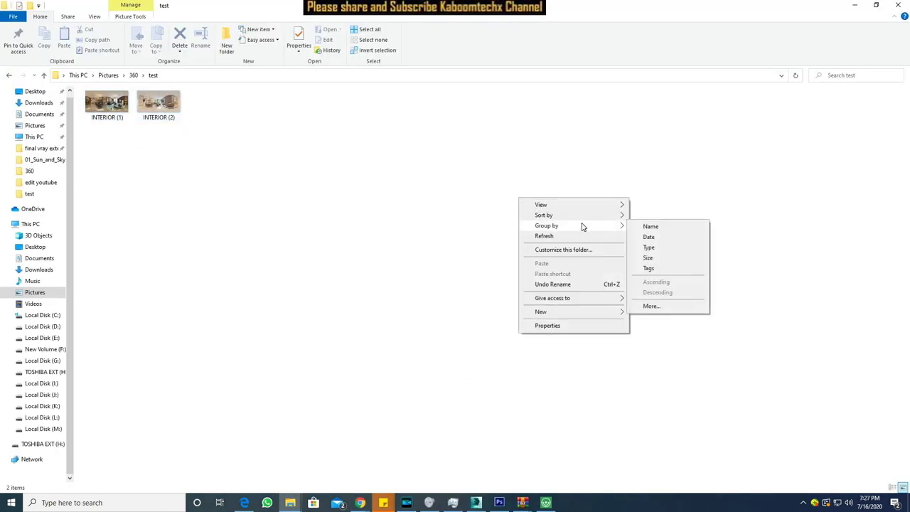
{"action": "mouse_move", "coordinate": [573, 209]}
{"action": "left_click", "coordinate": [647, 205]}
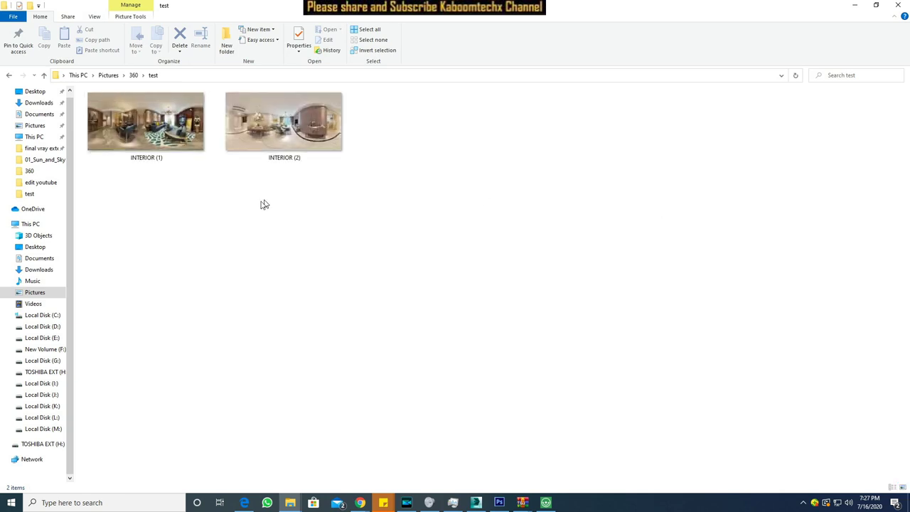
Compare the INTERIOR (1) and INTERIOR (2) file details; INTERIOR (2) is 5000 x 2500, 6.48 MB
{"action": "left_click", "coordinate": [178, 142]}
{"action": "left_click", "coordinate": [292, 141]}
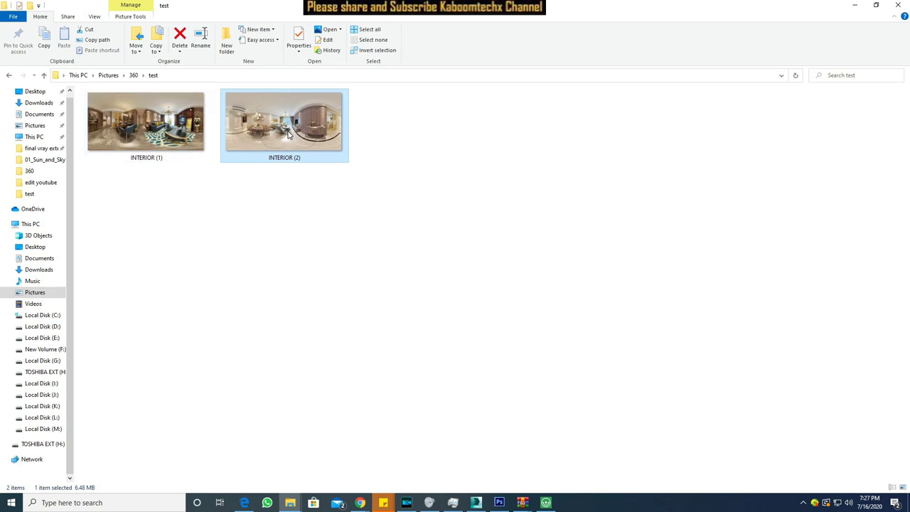
{"action": "left_click", "coordinate": [182, 135]}
{"action": "left_click", "coordinate": [292, 122]}
{"action": "left_click", "coordinate": [175, 108]}
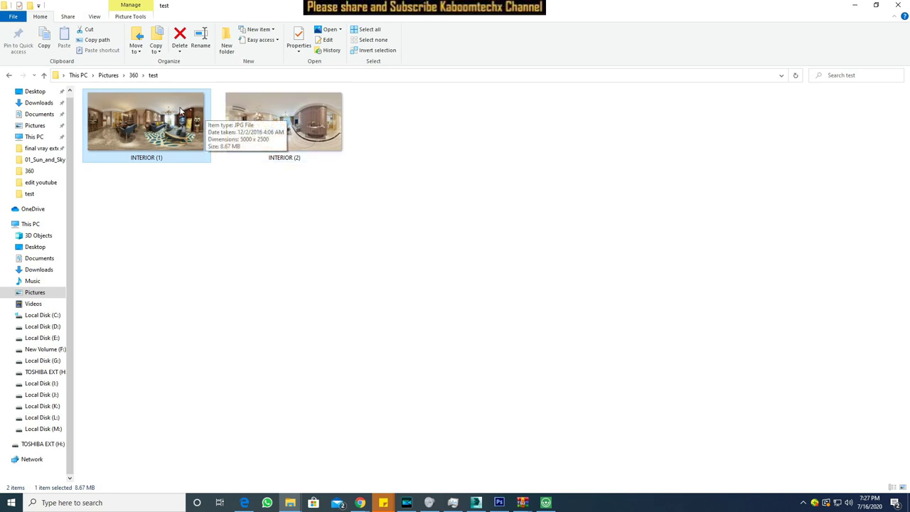
{"action": "left_click", "coordinate": [303, 138]}
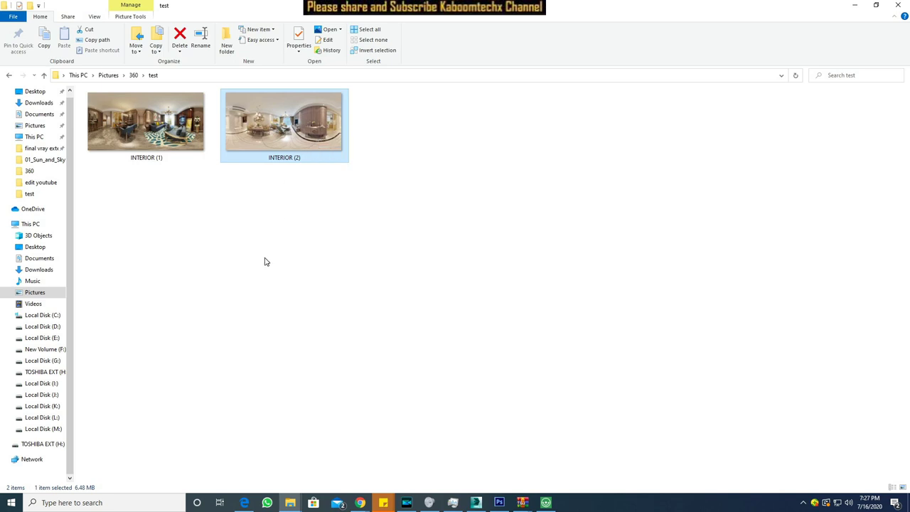
{"action": "left_click", "coordinate": [146, 135]}
{"action": "left_click", "coordinate": [232, 145]}
{"action": "mouse_move", "coordinate": [243, 126]}
Bring Chrome forward, switch to the marzipano.net tab and close the old Marzipano Tool tab
{"action": "mouse_move", "coordinate": [361, 502]}
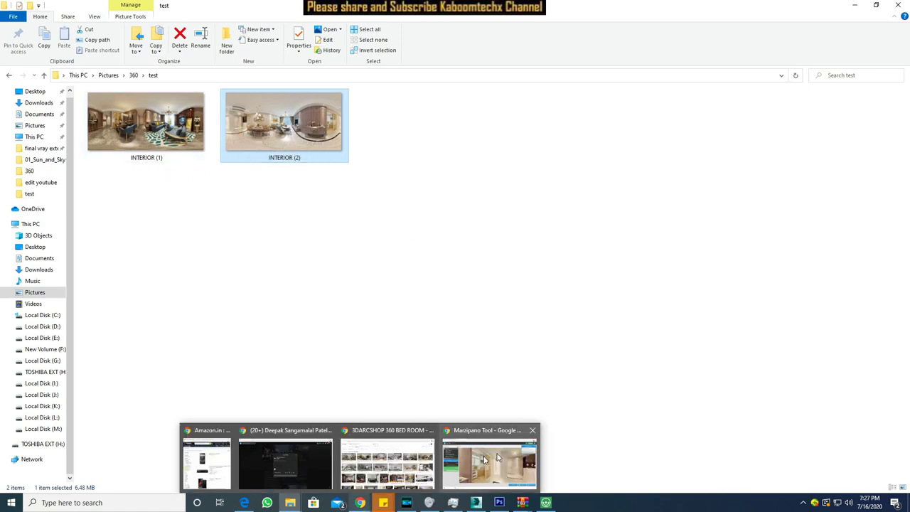
{"action": "left_click", "coordinate": [491, 463]}
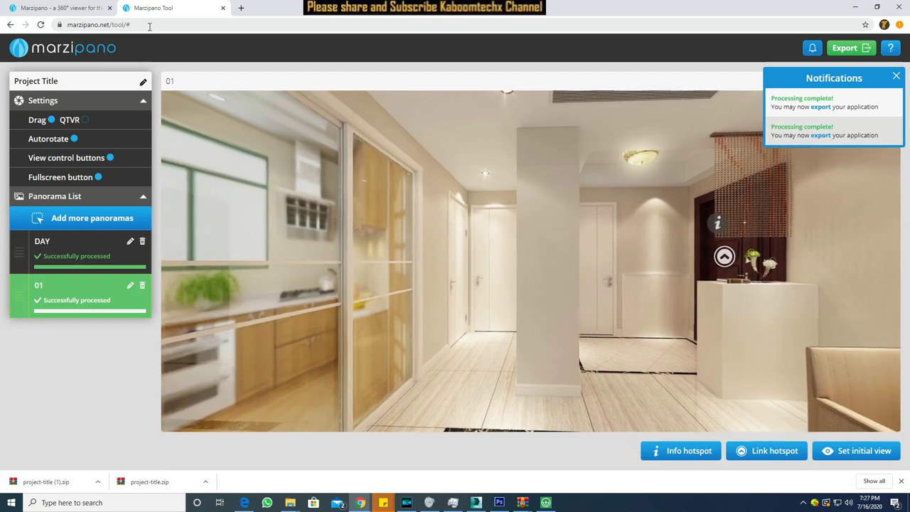
{"action": "left_click_drag", "start_coordinate": [87, 25], "coordinate": [130, 25]}
{"action": "left_click", "coordinate": [68, 8]}
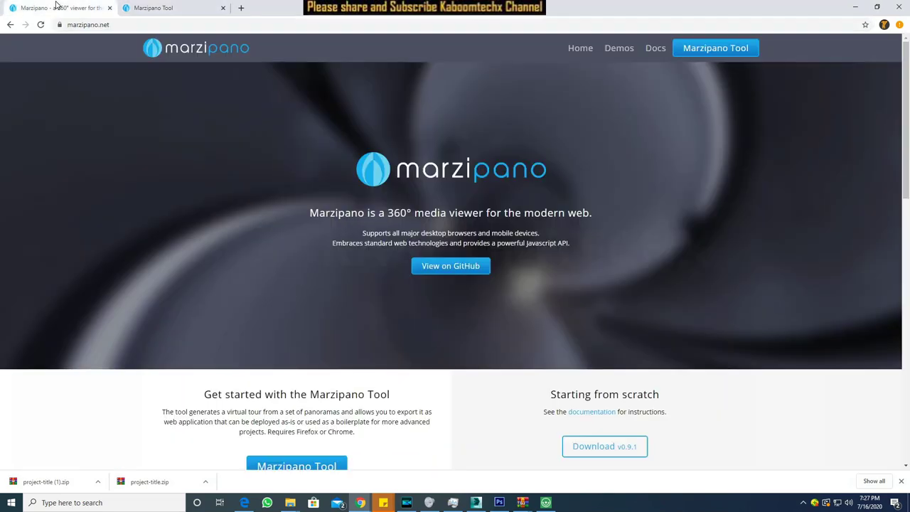
{"action": "middle_click", "coordinate": [128, 9]}
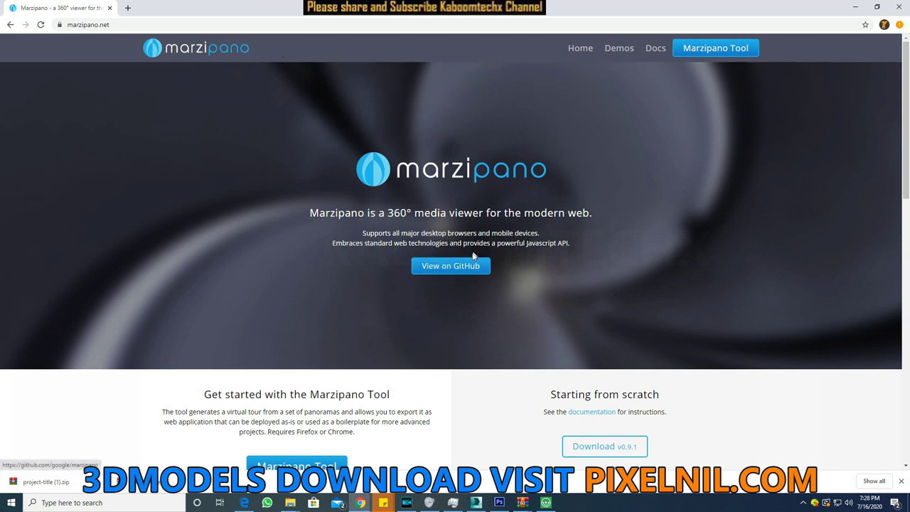
{"action": "scroll", "coordinate": [486, 250], "scroll_direction": "down", "scroll_amount": 2}
{"action": "scroll", "coordinate": [639, 287], "scroll_direction": "up", "scroll_amount": 1}
{"action": "scroll", "coordinate": [640, 288], "scroll_direction": "up", "scroll_amount": 1}
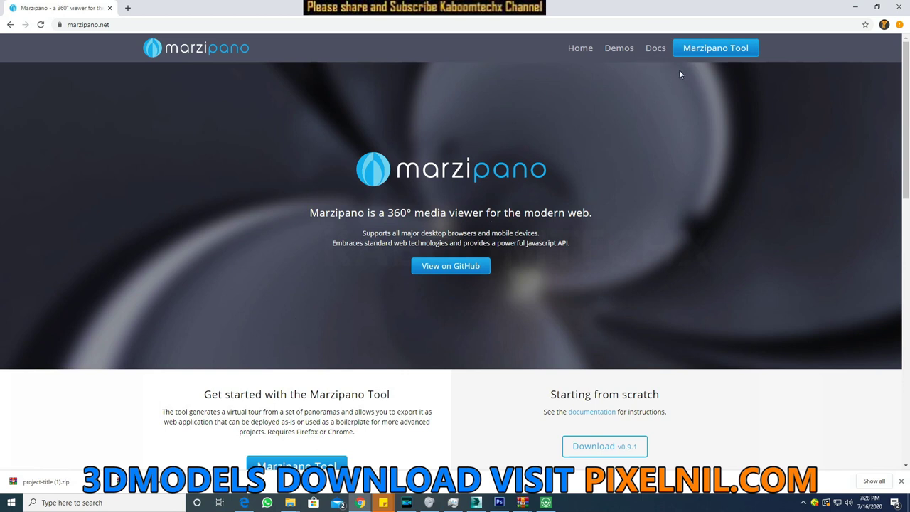
Launch the Marzipano Tool from the site header and start it from the welcome dialog
{"action": "left_click", "coordinate": [716, 49]}
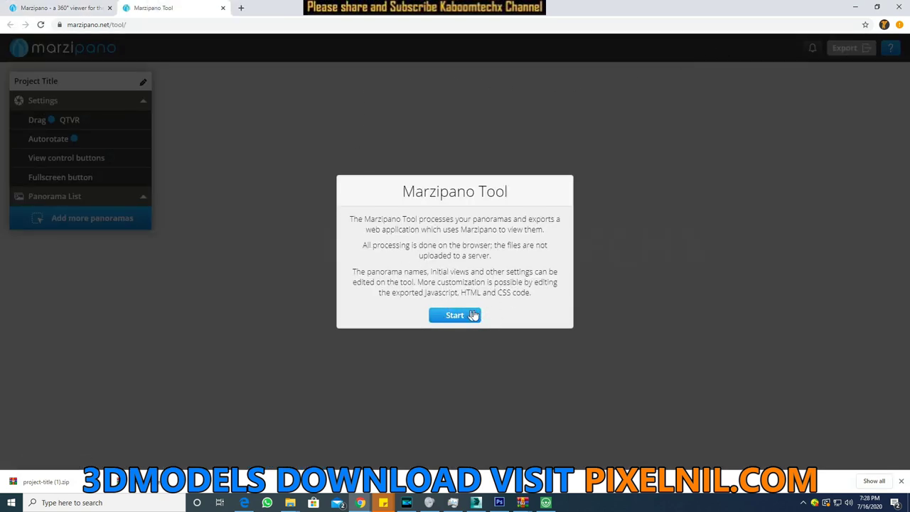
{"action": "left_click", "coordinate": [473, 315]}
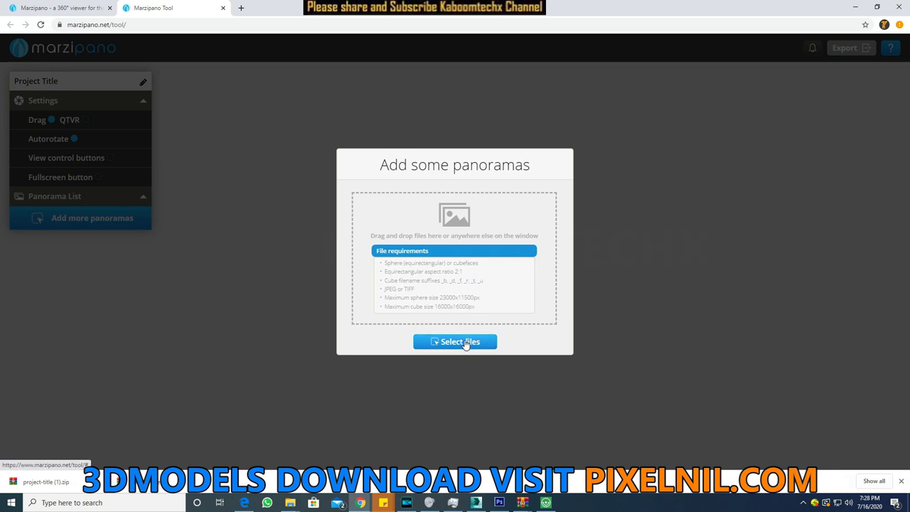
Upload both INTERIOR (1) and INTERIOR (2) images via Select files, then collapse the settings panel
{"action": "left_click", "coordinate": [464, 342]}
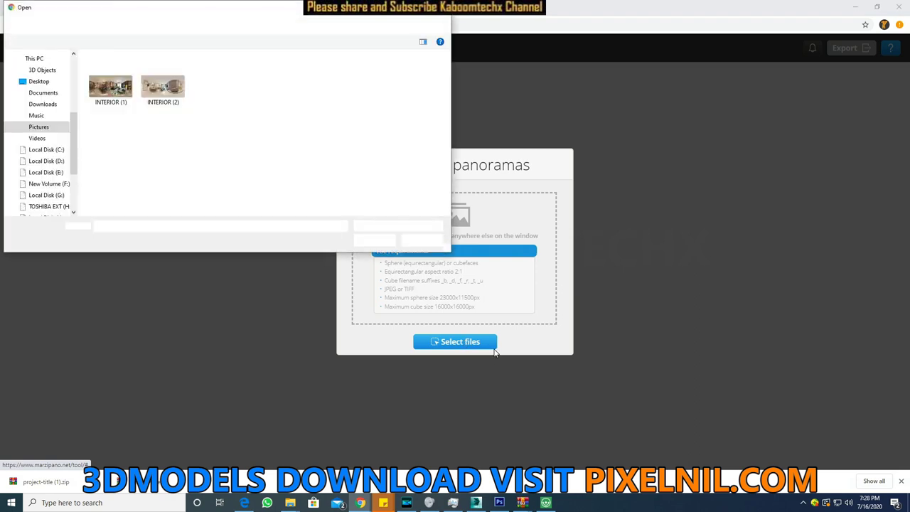
{"action": "left_click_drag", "start_coordinate": [101, 118], "coordinate": [191, 54]}
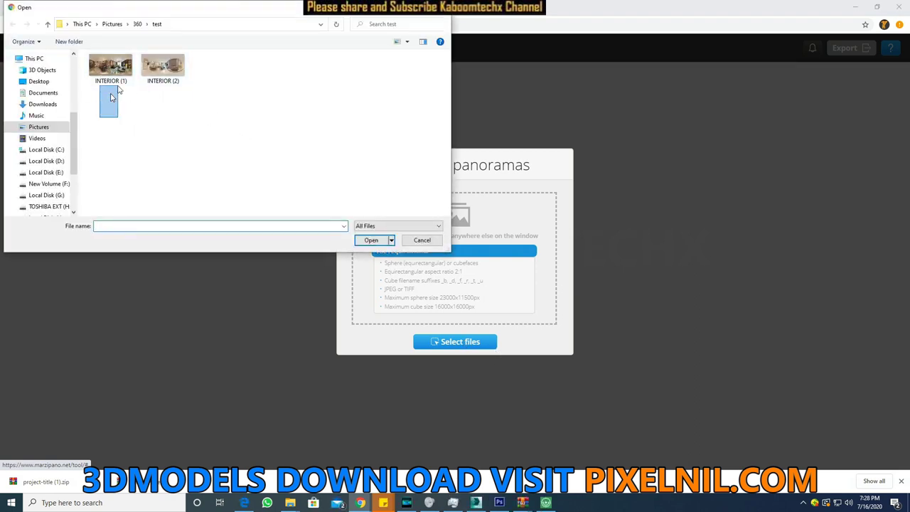
{"action": "left_click", "coordinate": [381, 243]}
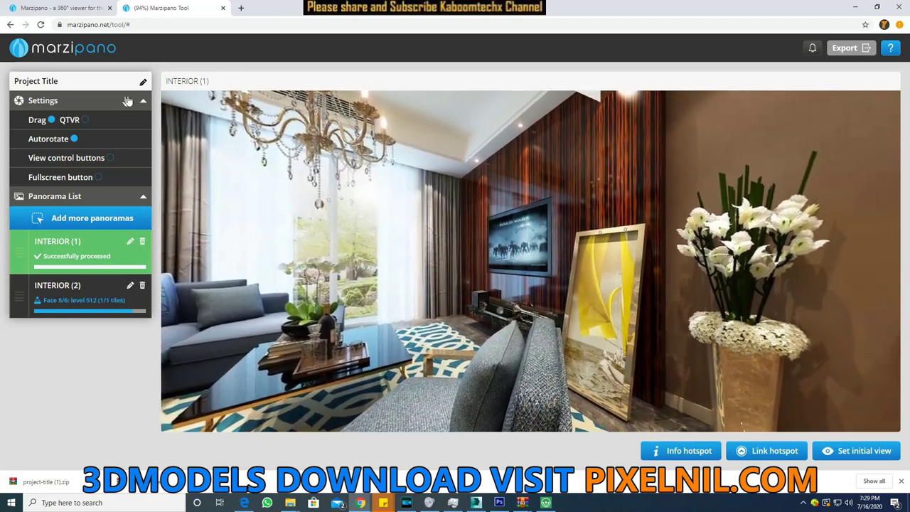
{"action": "left_click", "coordinate": [142, 103]}
In Settings, keep Autorotate on and enable the View control buttons and Fullscreen button
{"action": "left_click", "coordinate": [141, 104]}
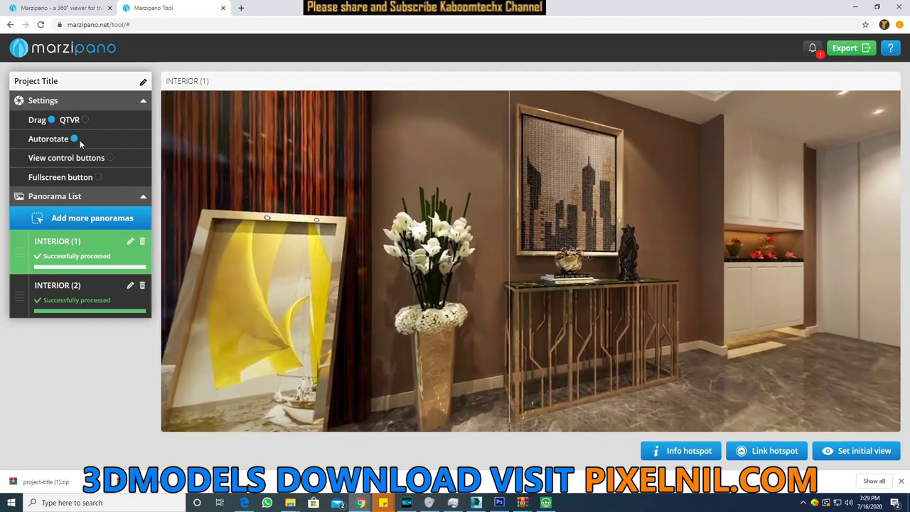
{"action": "left_click", "coordinate": [74, 140]}
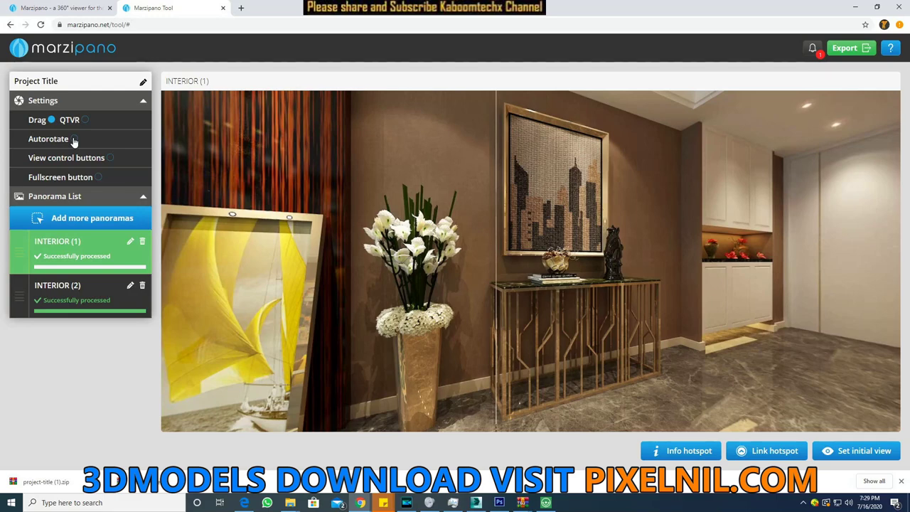
{"action": "left_click", "coordinate": [74, 140]}
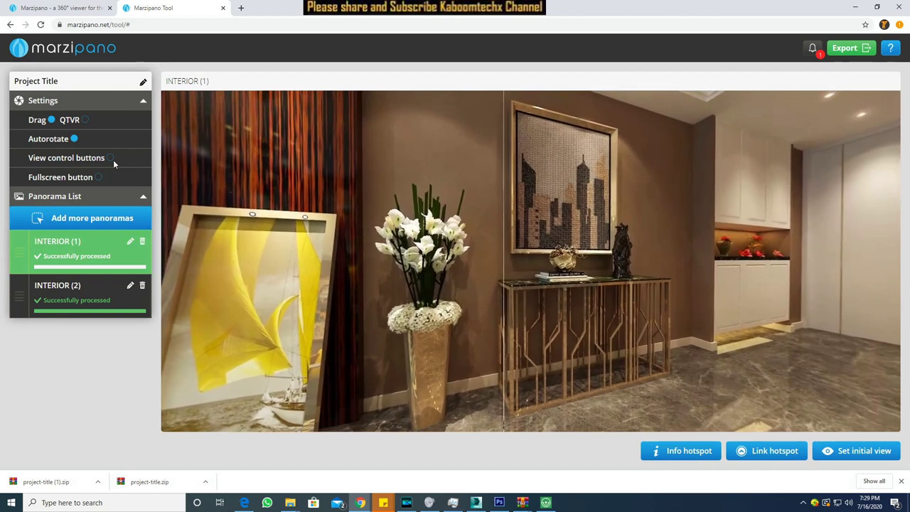
{"action": "left_click", "coordinate": [112, 158]}
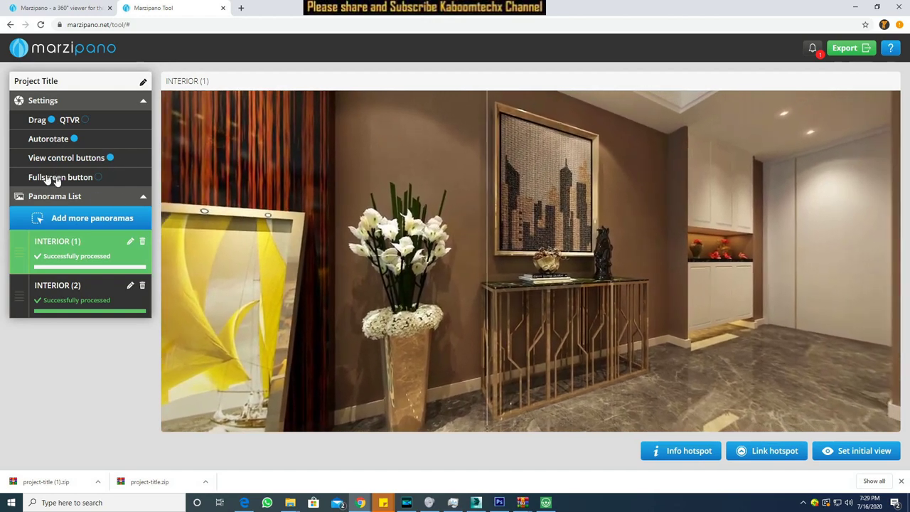
{"action": "left_click", "coordinate": [98, 178]}
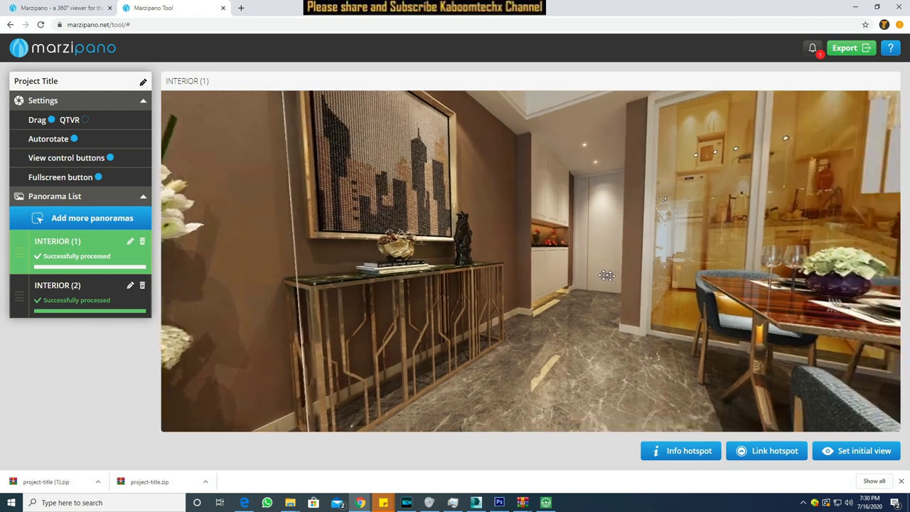
Place a DINING TABLE info hotspot on the table, described 'WOODEN FINISH TOP AND GOLDEN LEG'
{"action": "left_click_drag", "start_coordinate": [607, 275], "coordinate": [519, 284]}
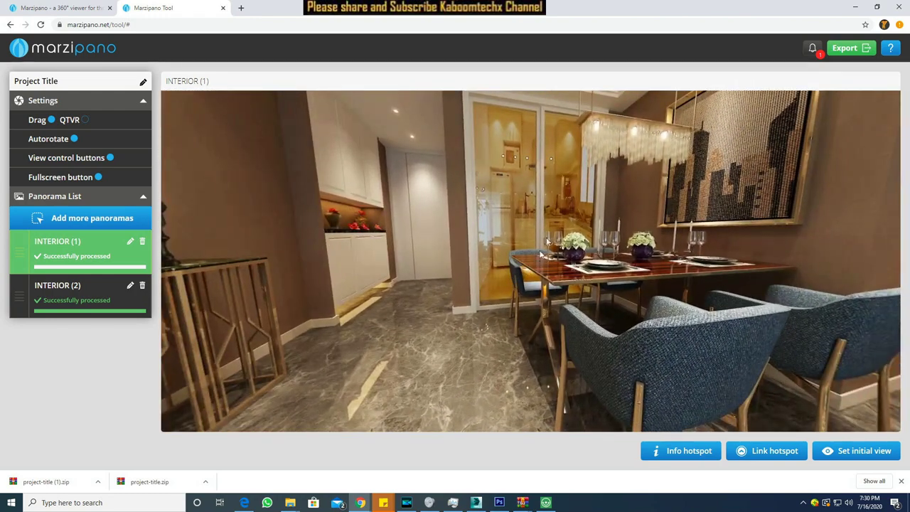
{"action": "left_click", "coordinate": [690, 456]}
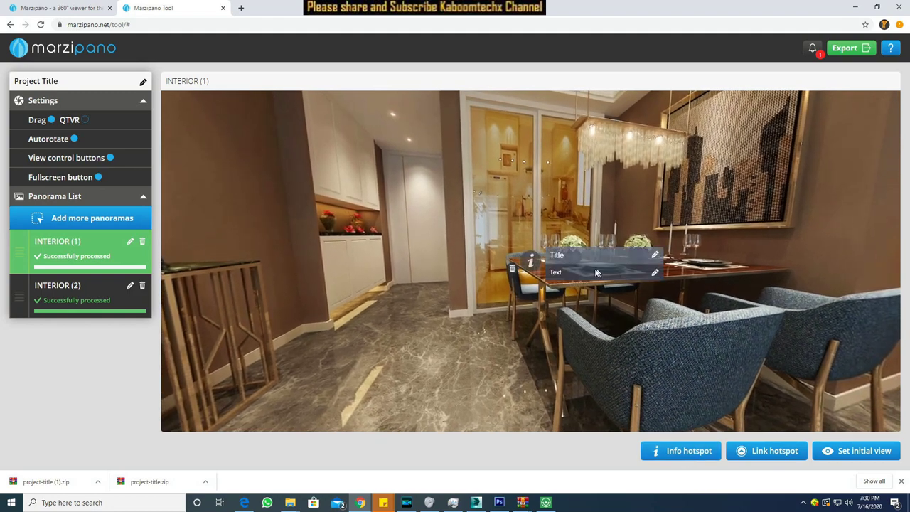
{"action": "left_click_drag", "start_coordinate": [540, 257], "coordinate": [660, 257]}
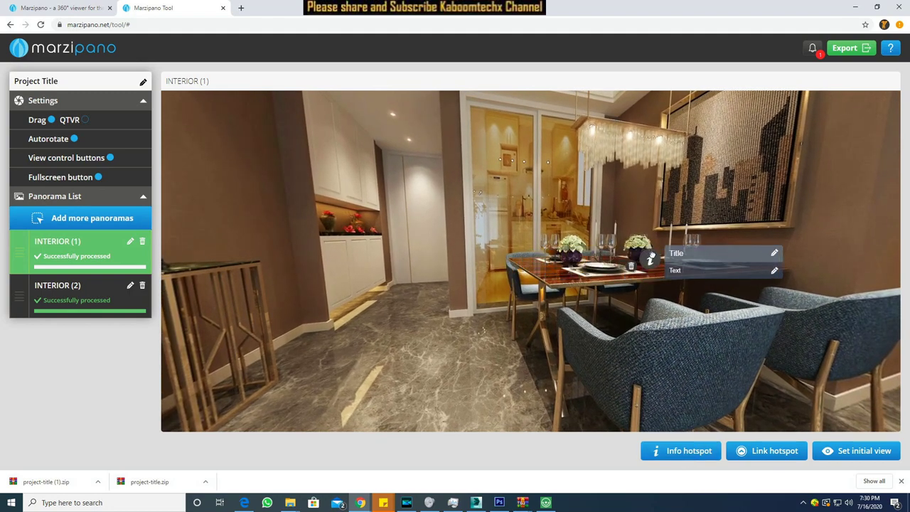
{"action": "left_click", "coordinate": [775, 253]}
{"action": "type", "text": "DINING TABLE"}
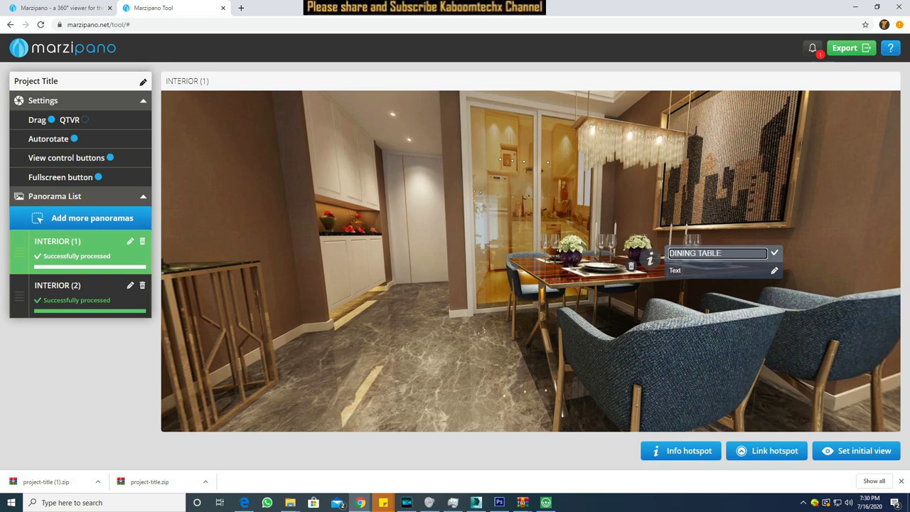
{"action": "left_click", "coordinate": [774, 271]}
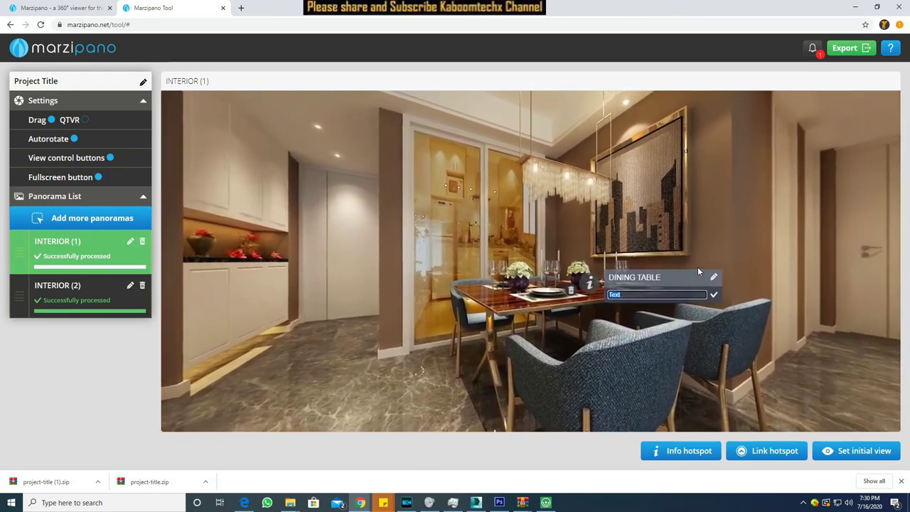
{"action": "type", "text": "WOODEN FINISH  TOP AND GOLDEN LEG"}
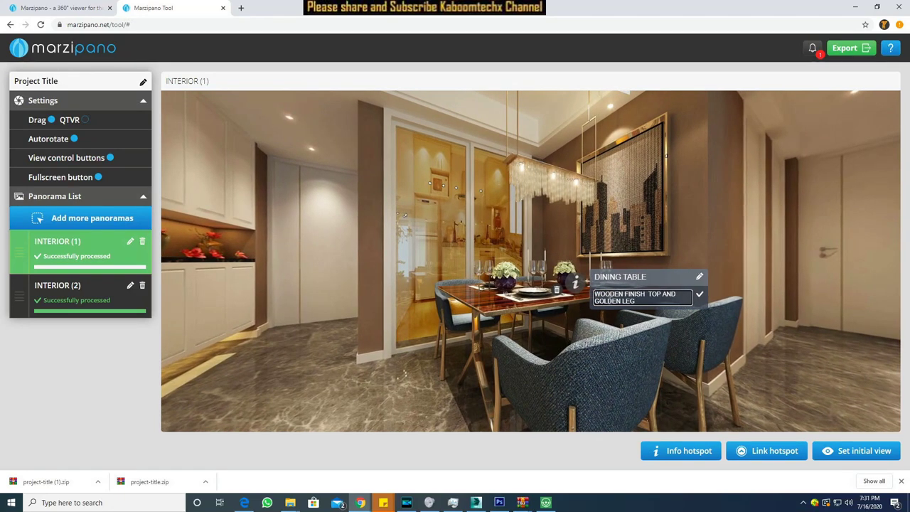
{"action": "left_click", "coordinate": [700, 295]}
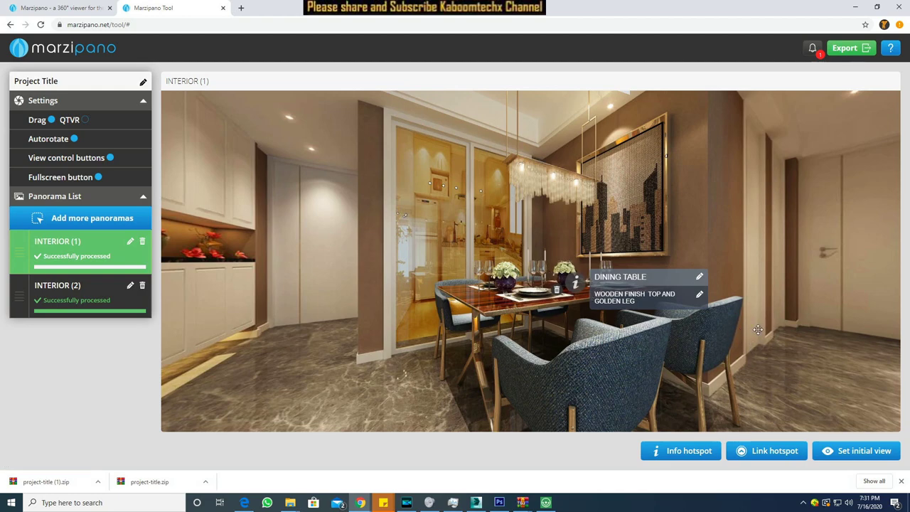
{"action": "left_click_drag", "start_coordinate": [758, 329], "coordinate": [494, 267]}
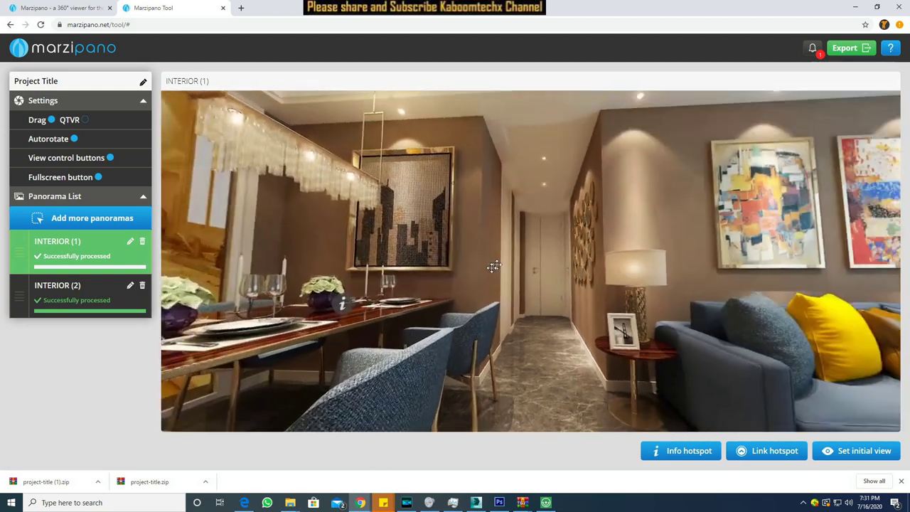
{"action": "left_click_drag", "start_coordinate": [493, 267], "coordinate": [400, 240]}
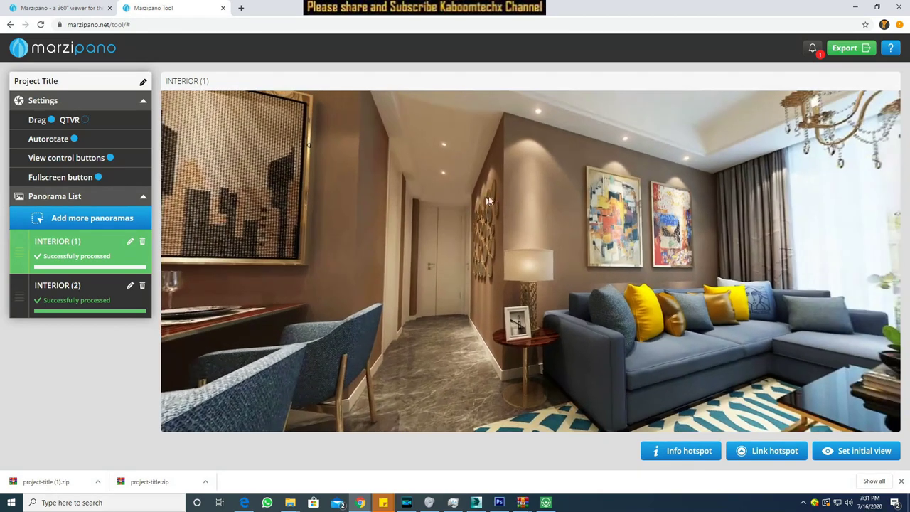
Place a new info hotspot on the wall above the paintings and title it WALLPAPER
{"action": "left_click", "coordinate": [669, 451]}
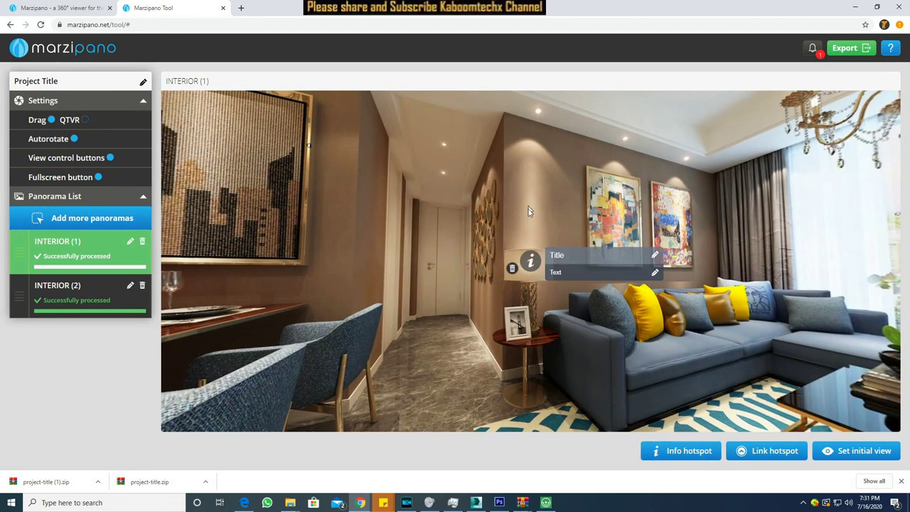
{"action": "left_click_drag", "start_coordinate": [531, 261], "coordinate": [544, 161]}
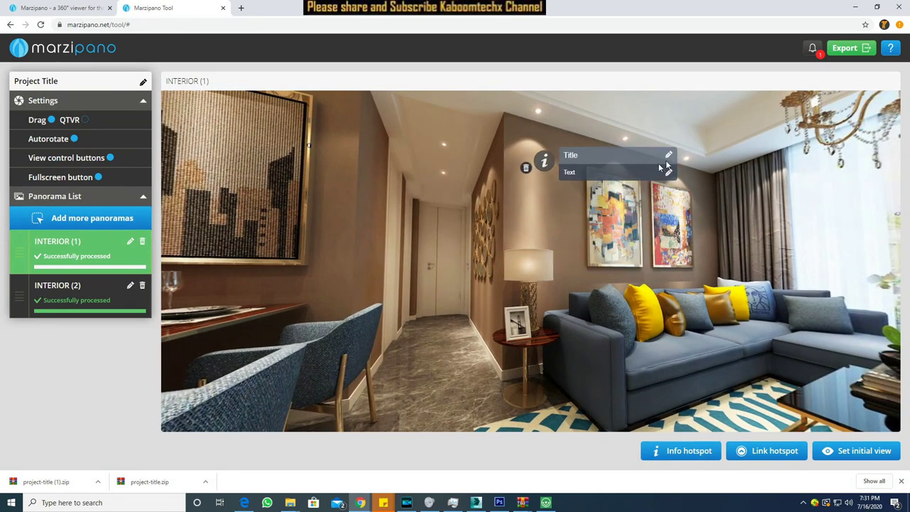
{"action": "left_click", "coordinate": [669, 154]}
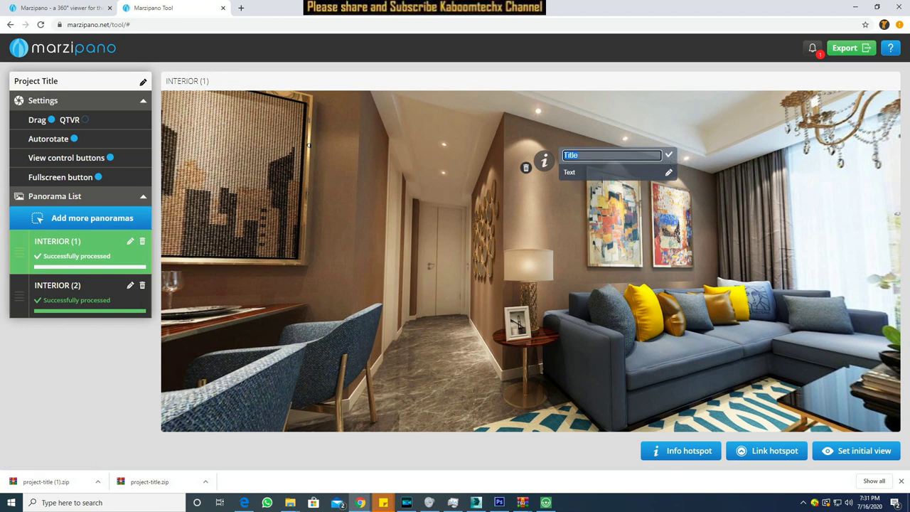
{"action": "type", "text": "WA"}
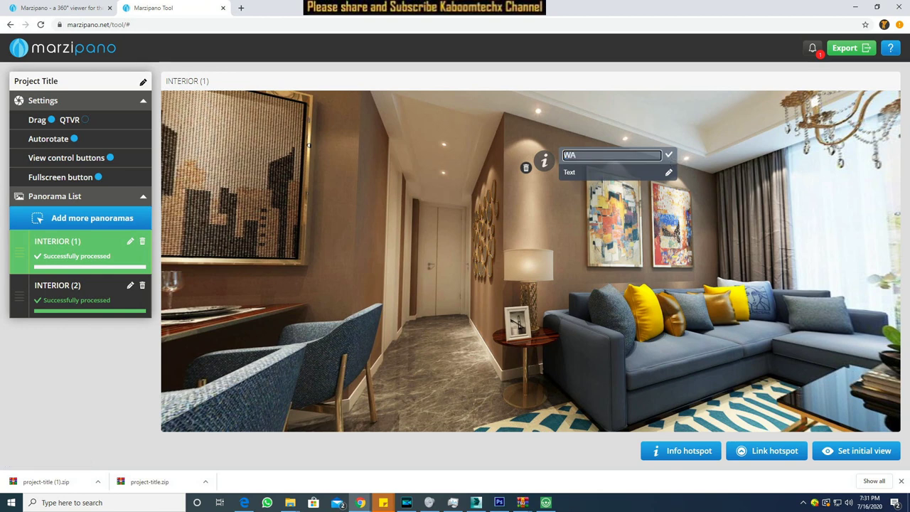
{"action": "type", "text": "LLPAPER"}
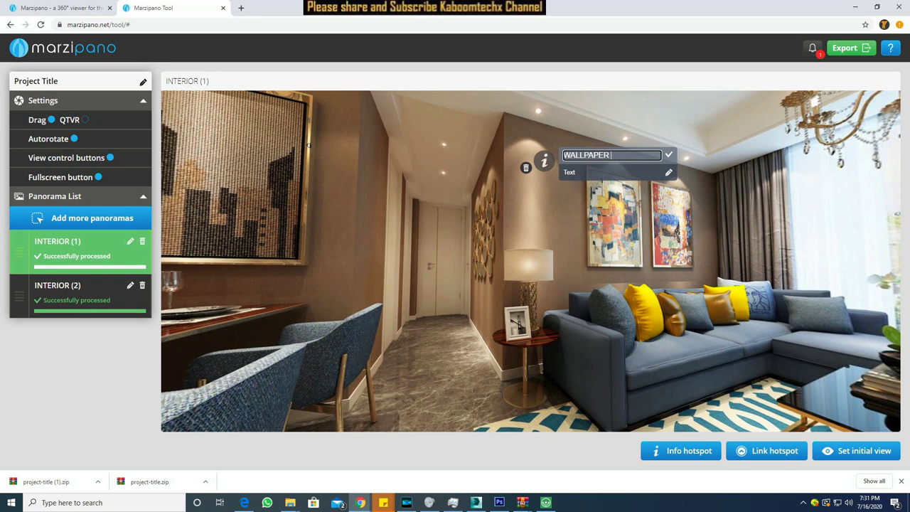
{"action": "left_click", "coordinate": [670, 173]}
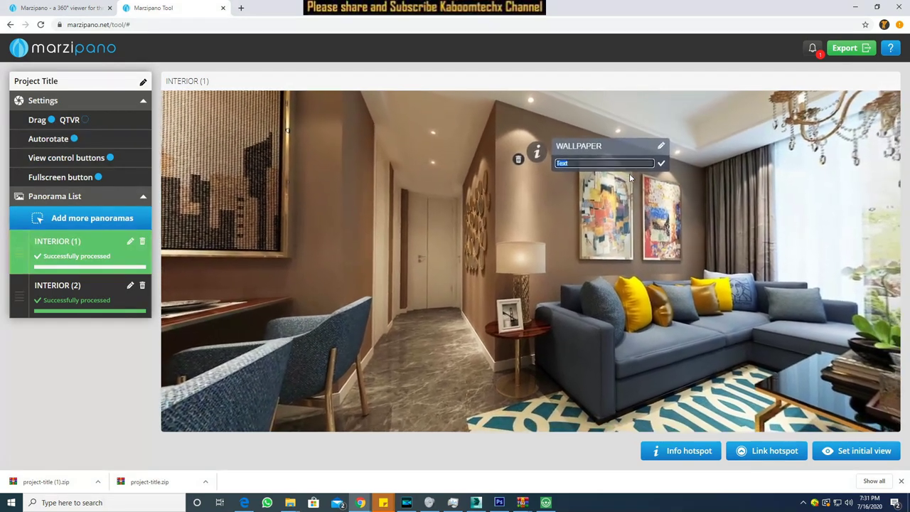
Set the WALLPAPER hotspot text to 'WQ COMPANY TEXTURE WALL' and turn toward the TV wall
{"action": "type", "text": "WQ COPON"}
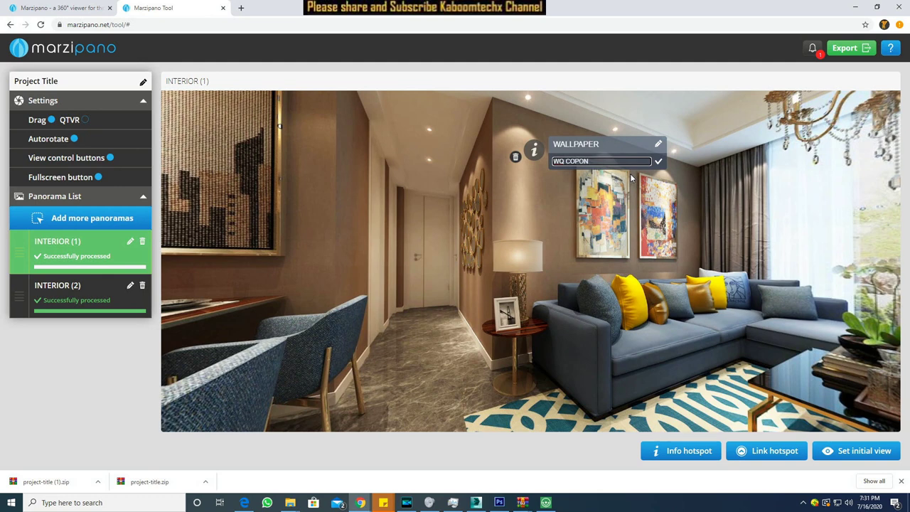
{"action": "key", "text": "BackSpace"}
{"action": "key", "text": "BackSpace"}
{"action": "key", "text": "BackSpace"}
{"action": "type", "text": "MPANY TEX"}
{"action": "type", "text": "TURE"}
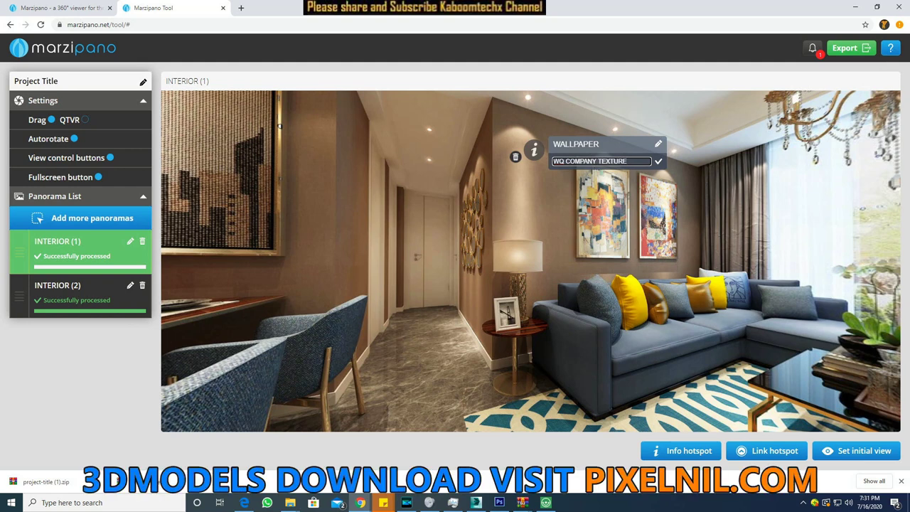
{"action": "type", "text": " WALKKL"}
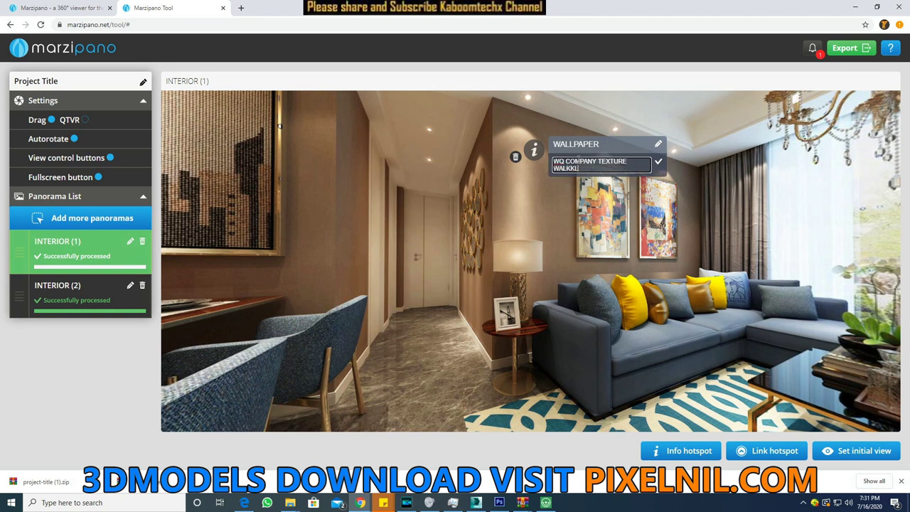
{"action": "key", "text": "BackSpace"}
{"action": "key", "text": "BackSpace"}
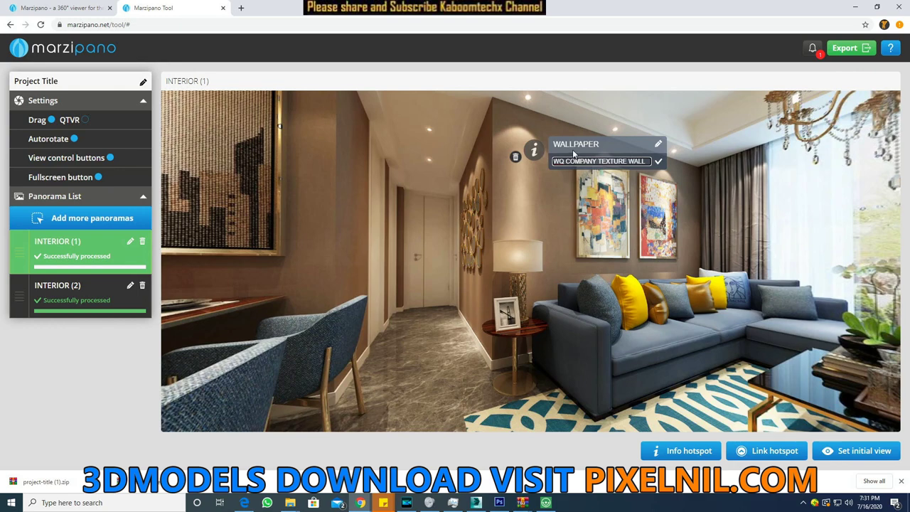
{"action": "key", "text": "Return"}
{"action": "left_click", "coordinate": [616, 225]}
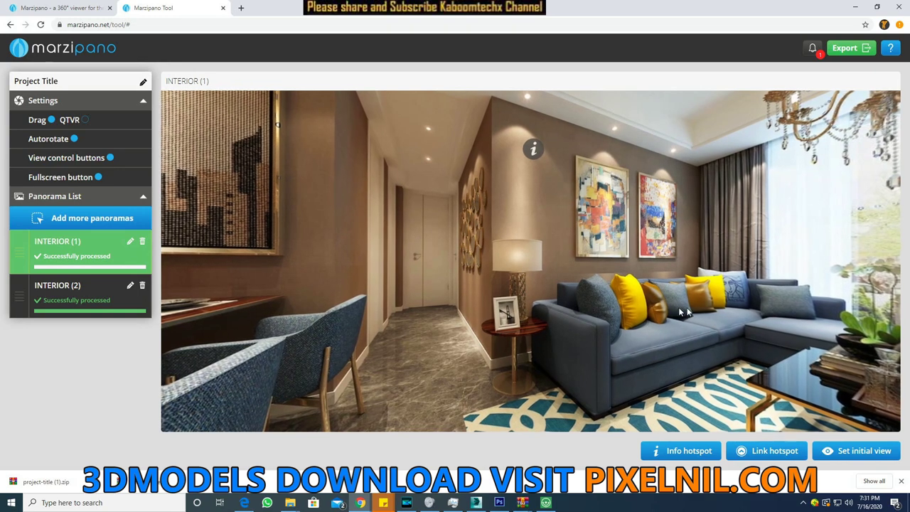
{"action": "mouse_move", "coordinate": [689, 330]}
{"action": "left_mouse_down"}
{"action": "mouse_move", "coordinate": [663, 286]}
{"action": "mouse_move", "coordinate": [483, 242]}
{"action": "left_mouse_up"}
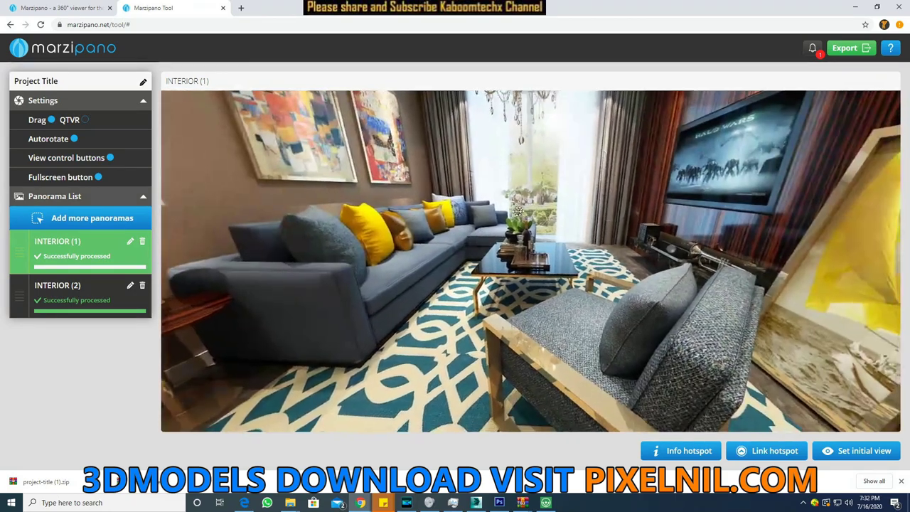
{"action": "left_click_drag", "start_coordinate": [637, 194], "coordinate": [555, 236]}
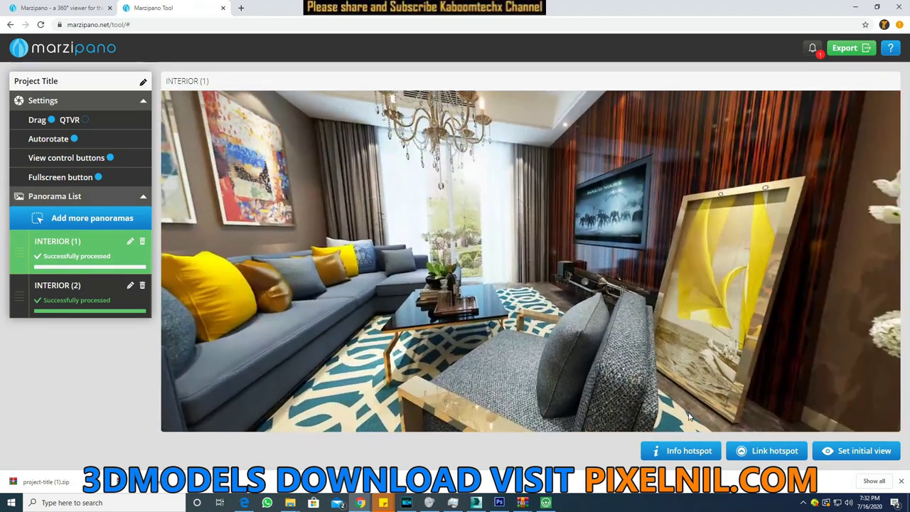
Place an info hotspot beside the TV, titled TV with the description 'LG ASAD'
{"action": "left_click", "coordinate": [674, 448]}
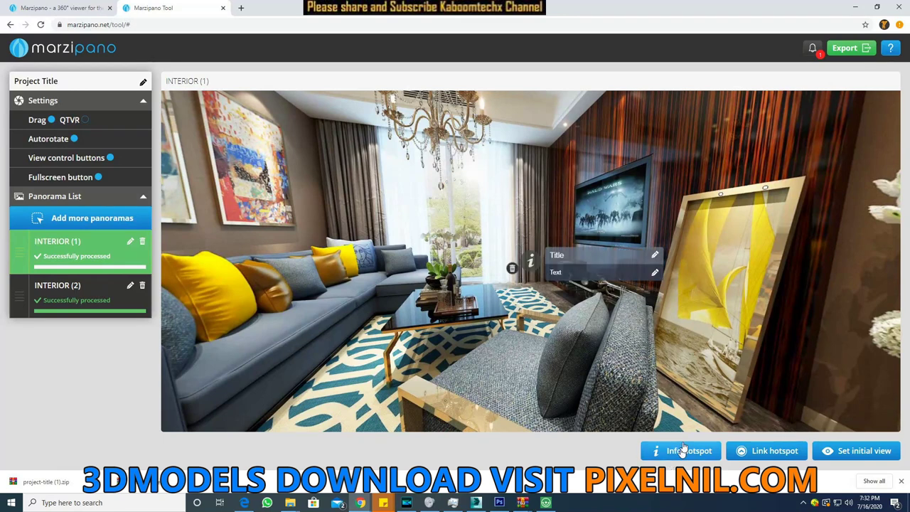
{"action": "left_click_drag", "start_coordinate": [539, 262], "coordinate": [663, 166]}
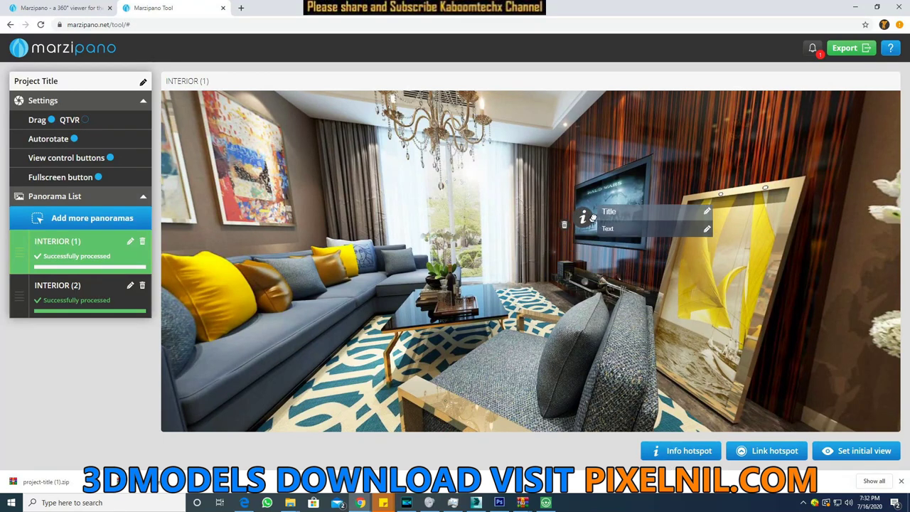
{"action": "left_click_drag", "start_coordinate": [663, 167], "coordinate": [645, 174]}
{"action": "left_click", "coordinate": [760, 166]}
{"action": "type", "text": "TV"}
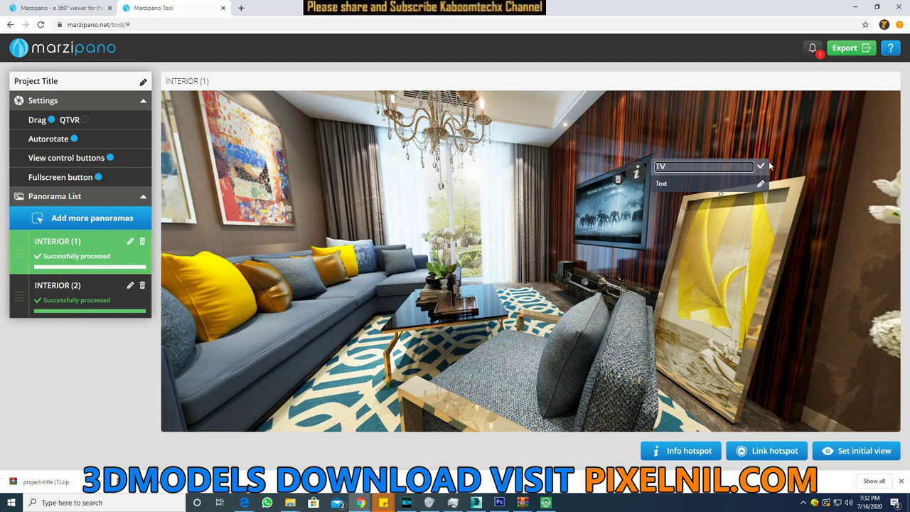
{"action": "left_click", "coordinate": [760, 184]}
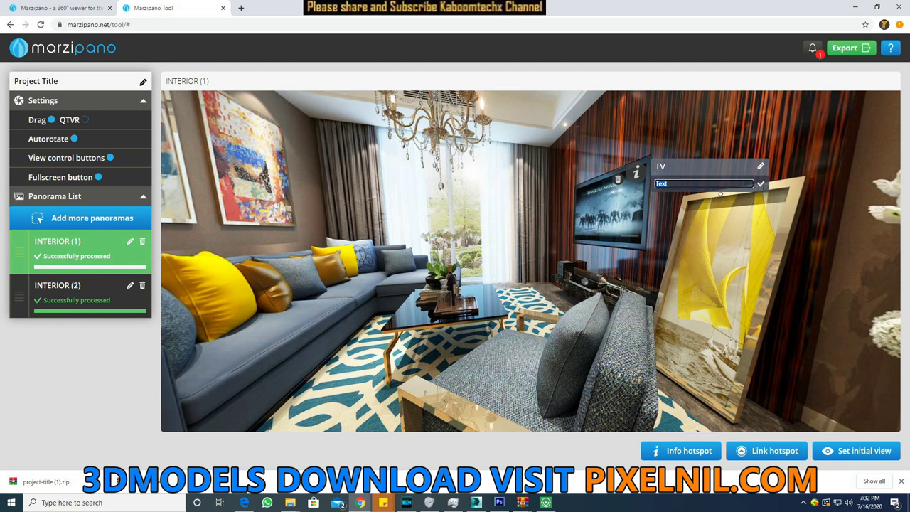
{"action": "type", "text": "G ASAD"}
{"action": "left_click", "coordinate": [760, 183]}
{"action": "mouse_move", "coordinate": [607, 234]}
{"action": "left_mouse_down"}
{"action": "mouse_move", "coordinate": [646, 234]}
{"action": "mouse_move", "coordinate": [465, 263]}
{"action": "left_mouse_up"}
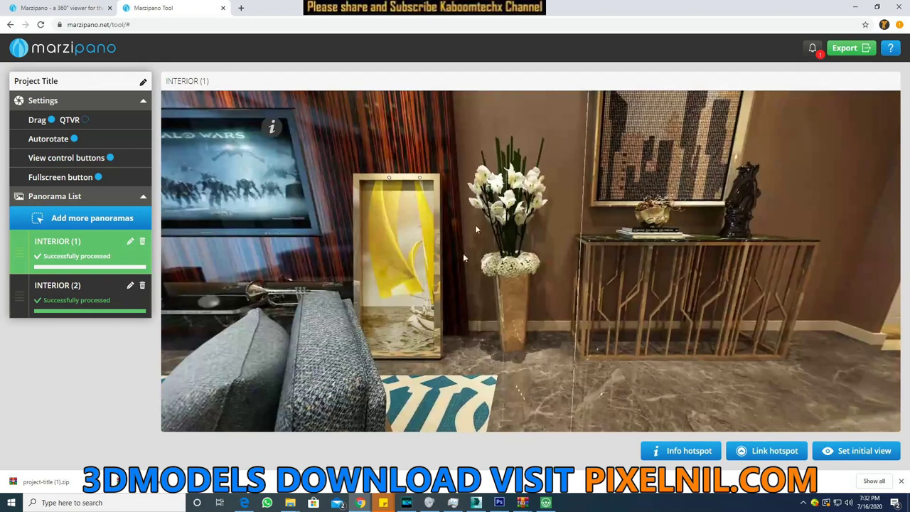
Place an info hotspot on the framed city picture above the console and title it PHOTO FRAME
{"action": "mouse_move", "coordinate": [626, 256]}
{"action": "left_mouse_down"}
{"action": "mouse_move", "coordinate": [608, 246]}
{"action": "mouse_move", "coordinate": [599, 255]}
{"action": "left_mouse_up"}
{"action": "left_click", "coordinate": [697, 458]}
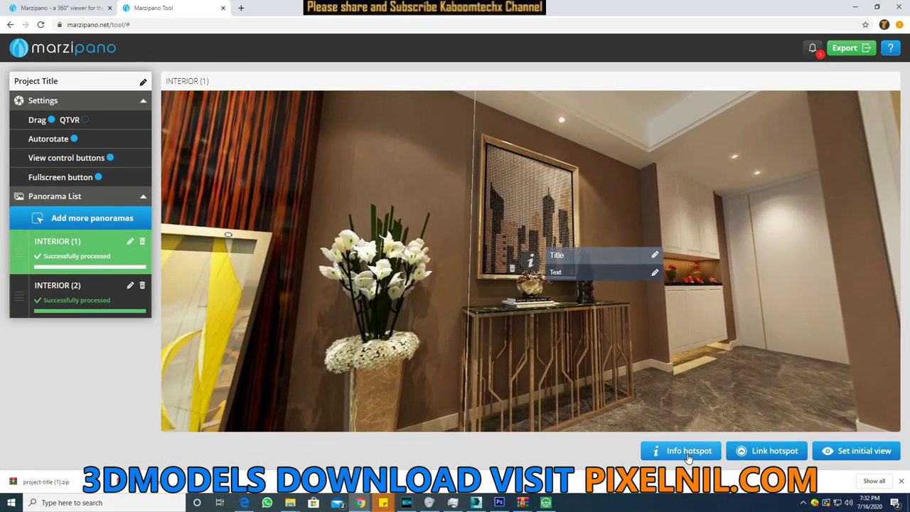
{"action": "left_click_drag", "start_coordinate": [530, 261], "coordinate": [561, 177]}
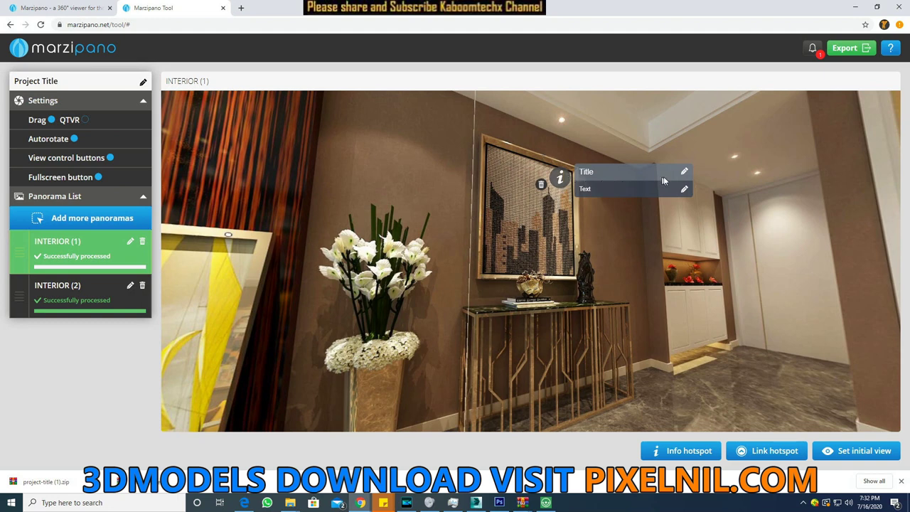
{"action": "left_click", "coordinate": [685, 172]}
{"action": "type", "text": "PHOTOFAME"}
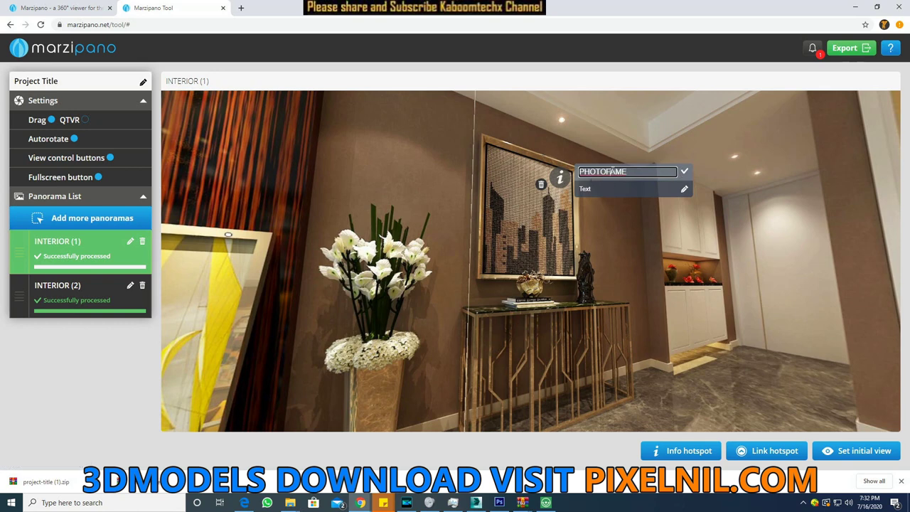
{"action": "type", "text": " FR"}
{"action": "key", "text": "Return"}
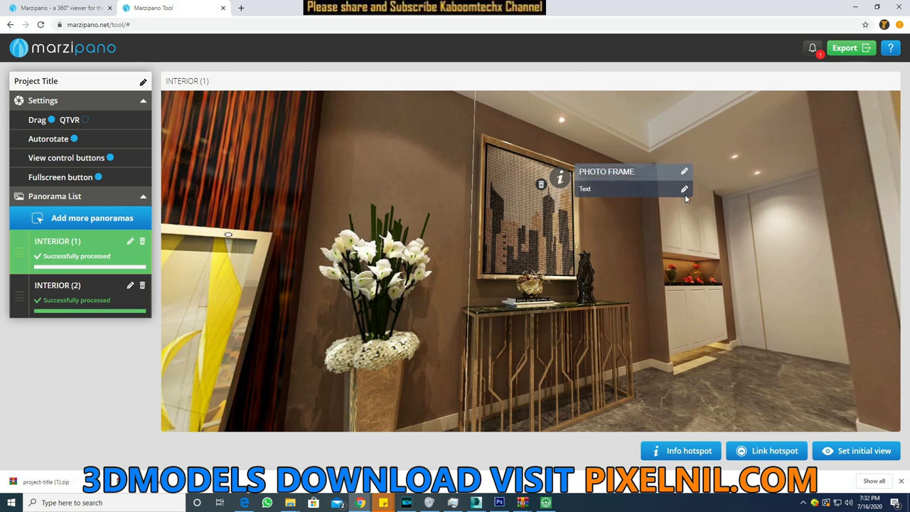
Fill the PHOTO FRAME description with 'DSAFSAF FDGSD A SAFDSA' and collapse its panel
{"action": "left_click", "coordinate": [684, 189]}
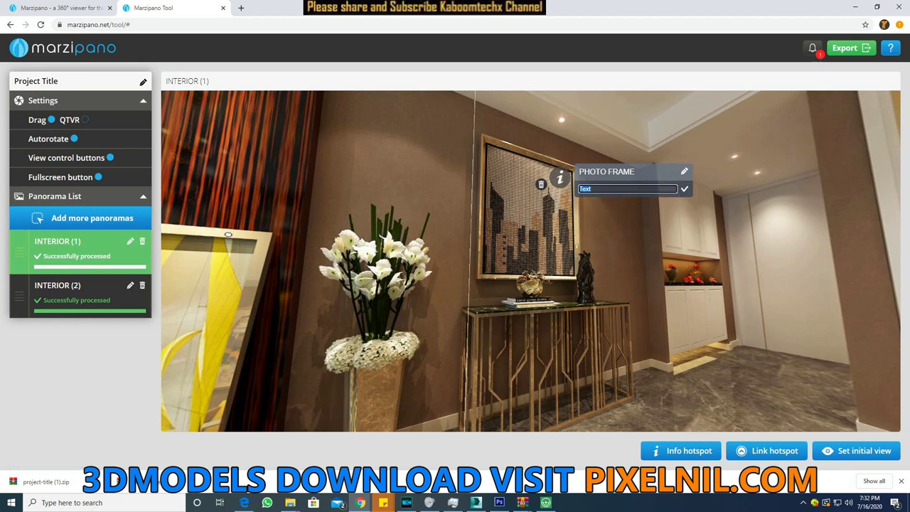
{"action": "type", "text": "DSAFSAF"}
{"action": "type", "text": " FDGSD A SAFDSA"}
{"action": "left_click", "coordinate": [685, 189]}
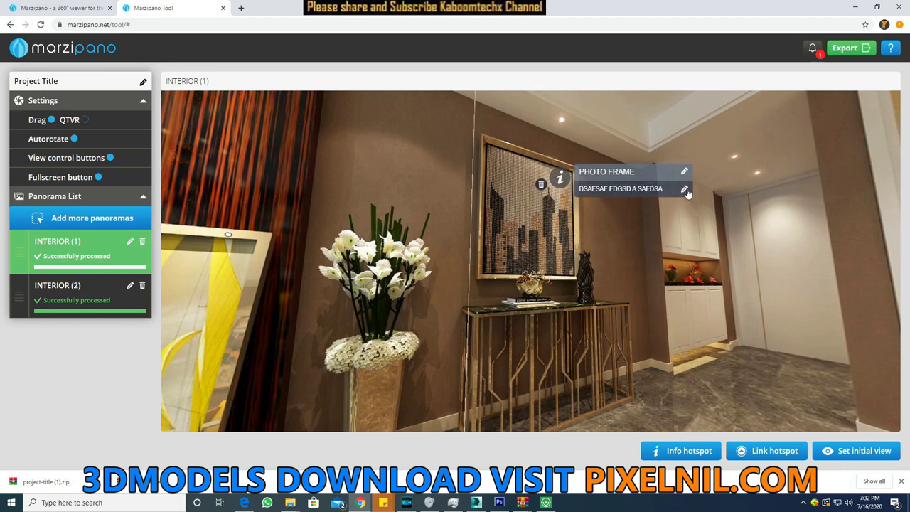
{"action": "left_click", "coordinate": [636, 214]}
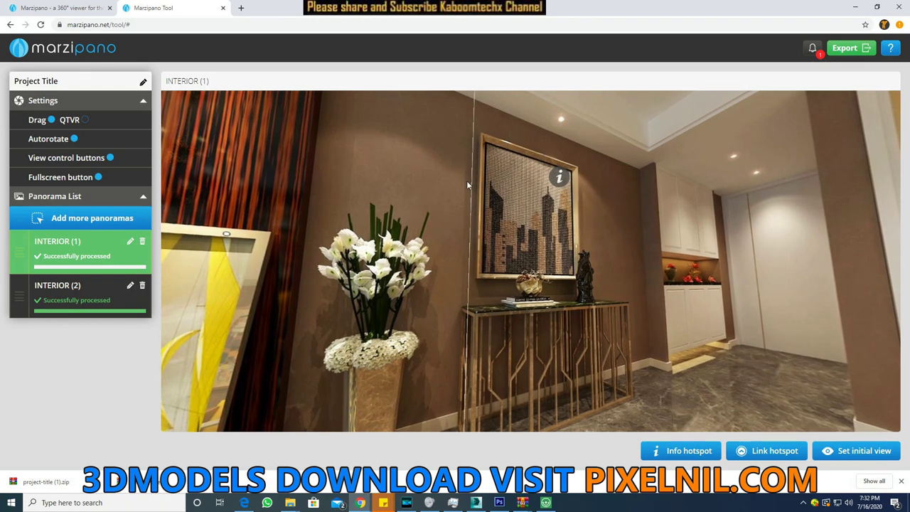
{"action": "left_click_drag", "start_coordinate": [527, 206], "coordinate": [425, 202]}
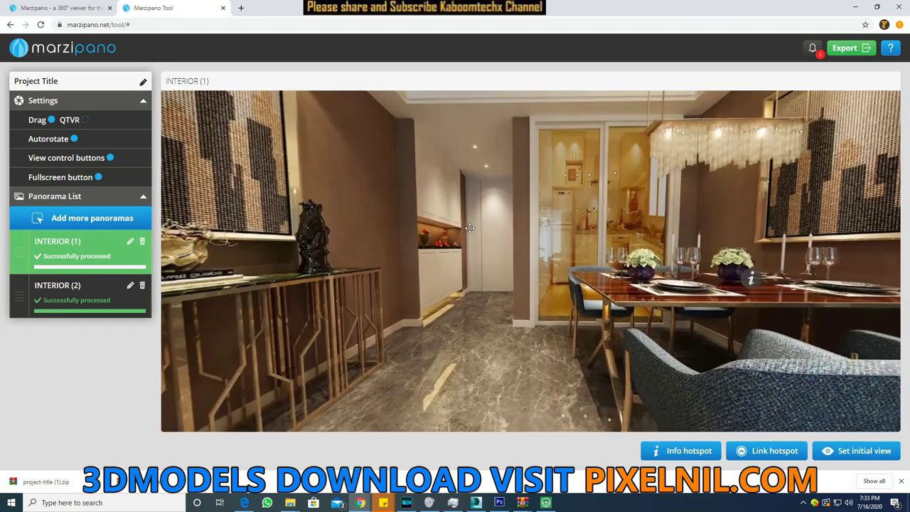
{"action": "mouse_move", "coordinate": [374, 197]}
{"action": "left_mouse_down"}
{"action": "mouse_move", "coordinate": [416, 225]}
{"action": "mouse_move", "coordinate": [430, 250]}
{"action": "mouse_move", "coordinate": [448, 242]}
{"action": "left_mouse_up"}
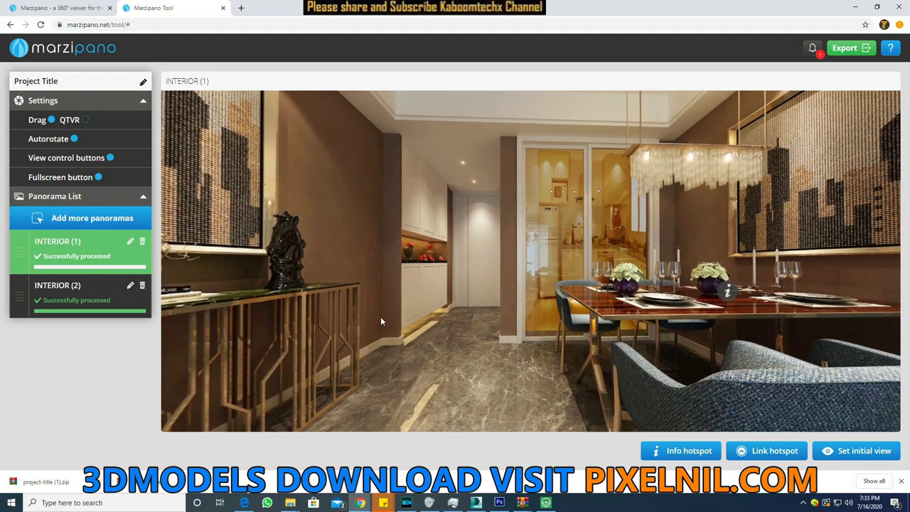
{"action": "left_click_drag", "start_coordinate": [448, 265], "coordinate": [507, 213]}
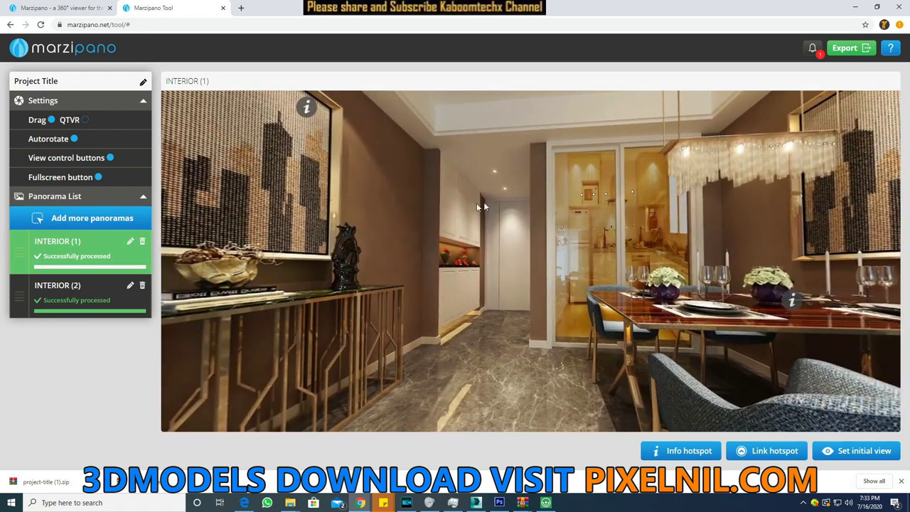
{"action": "left_click_drag", "start_coordinate": [497, 258], "coordinate": [437, 229]}
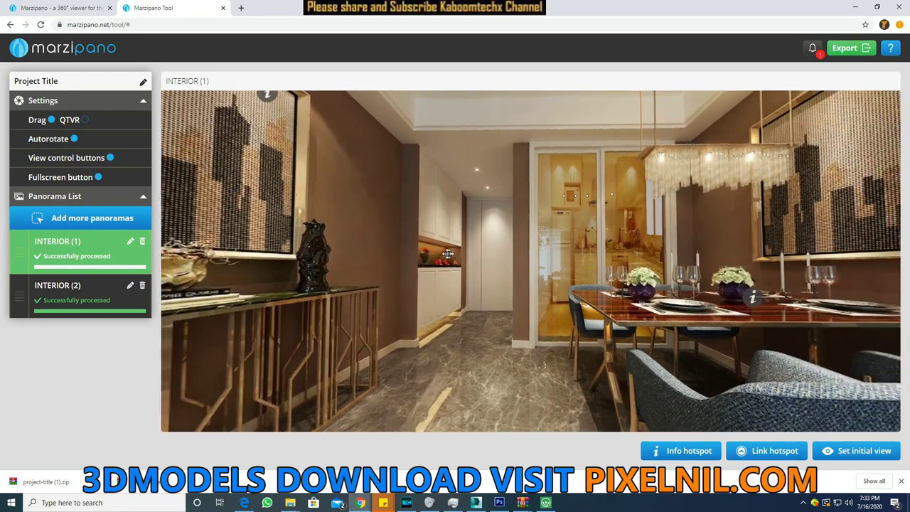
{"action": "left_click", "coordinate": [768, 449]}
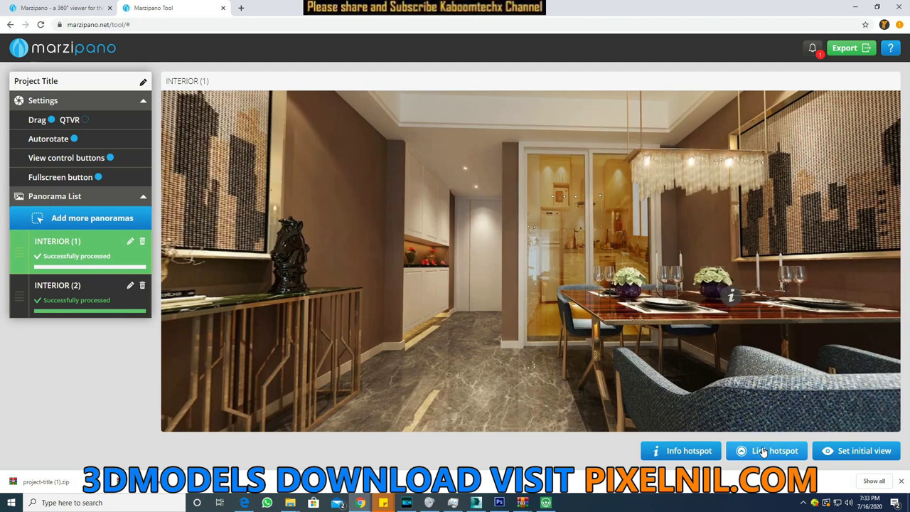
Position the link hotspot in the hallway, confirm it targets INTERIOR (2), and add another info hotspot
{"action": "left_click_drag", "start_coordinate": [531, 261], "coordinate": [456, 242]}
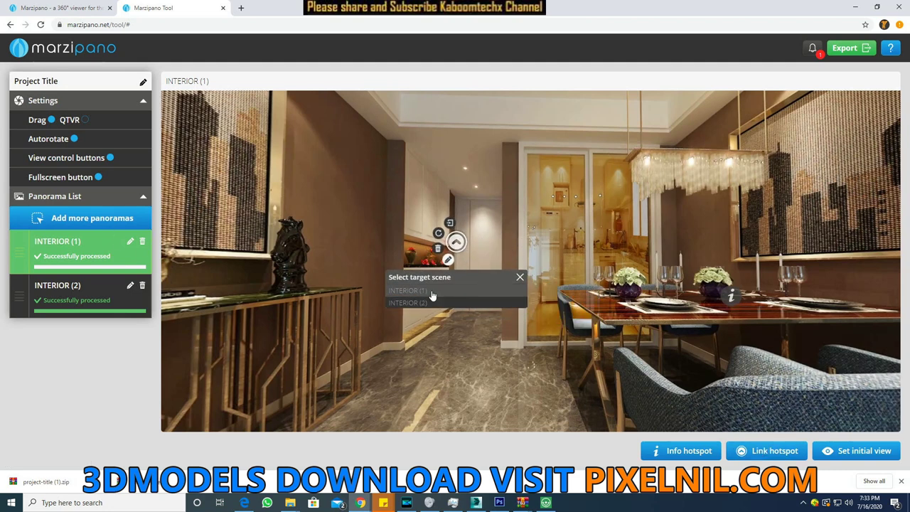
{"action": "left_click_drag", "start_coordinate": [455, 243], "coordinate": [455, 249]}
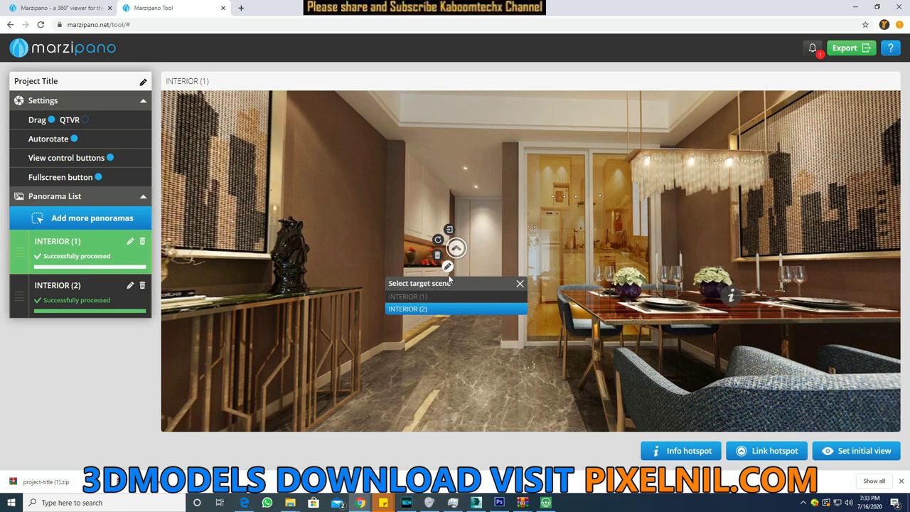
{"action": "left_click", "coordinate": [520, 284]}
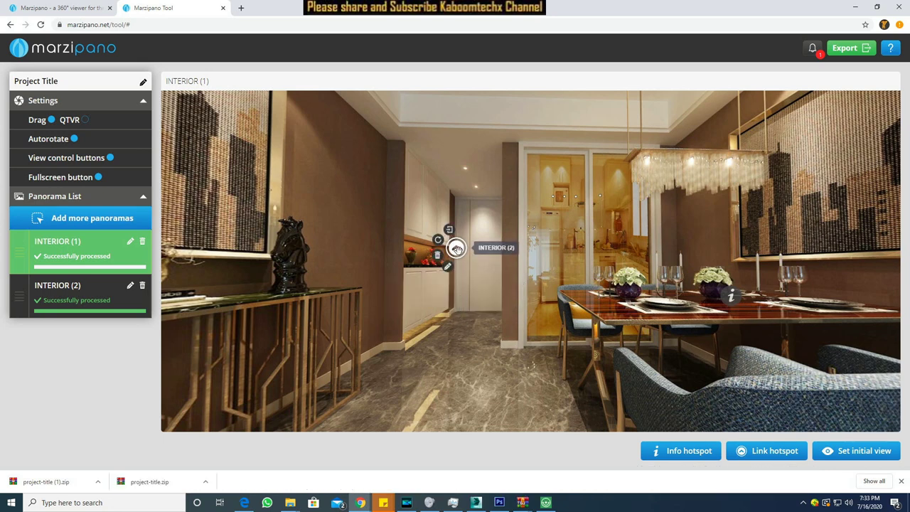
{"action": "left_click", "coordinate": [450, 272]}
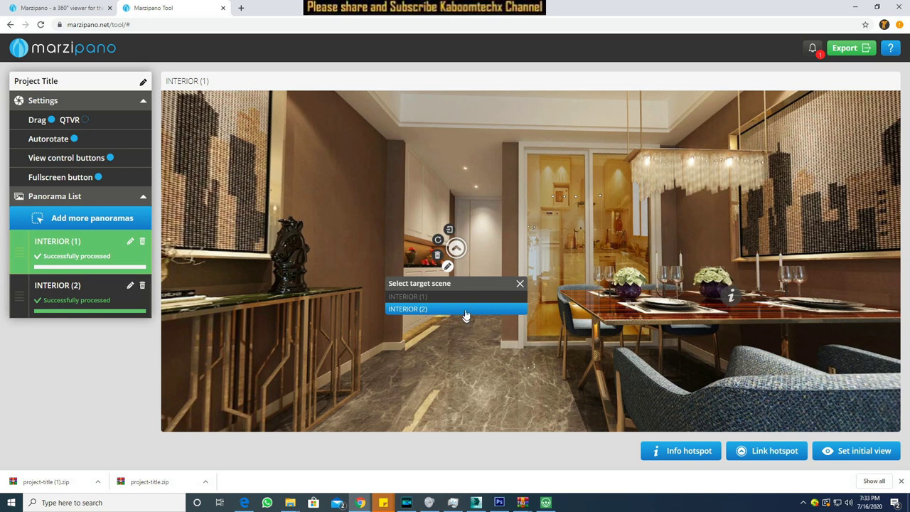
{"action": "left_click", "coordinate": [700, 451]}
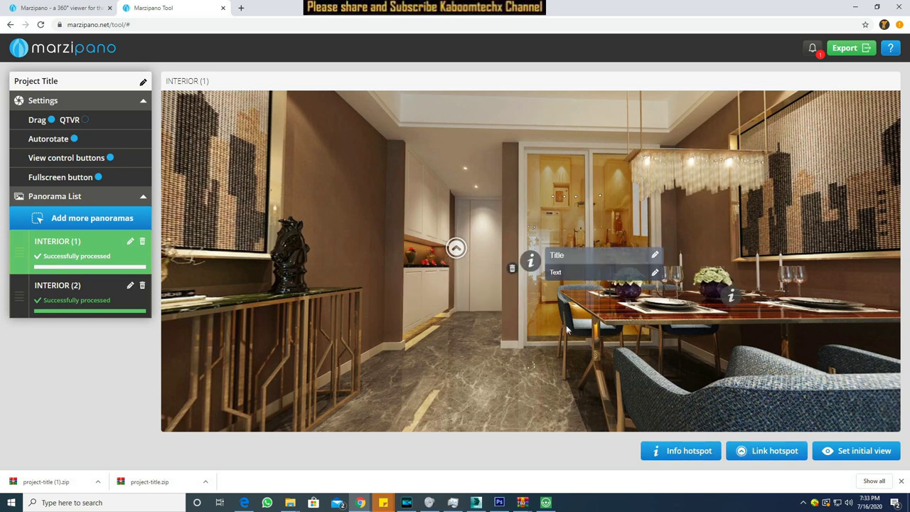
Put the fifth info hotspot on the dining-room chandelier, titled LIGHT with text HANGING LIGHT
{"action": "left_click_drag", "start_coordinate": [533, 262], "coordinate": [482, 210]}
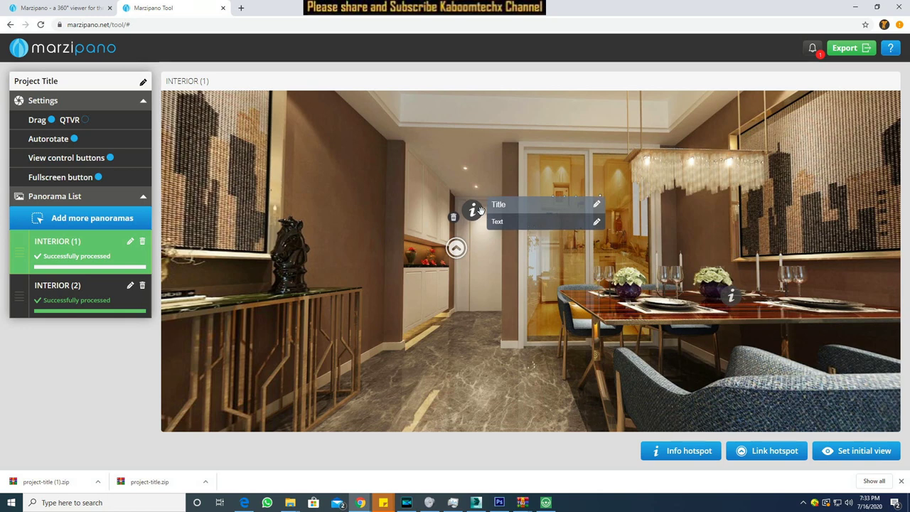
{"action": "mouse_move", "coordinate": [454, 249]}
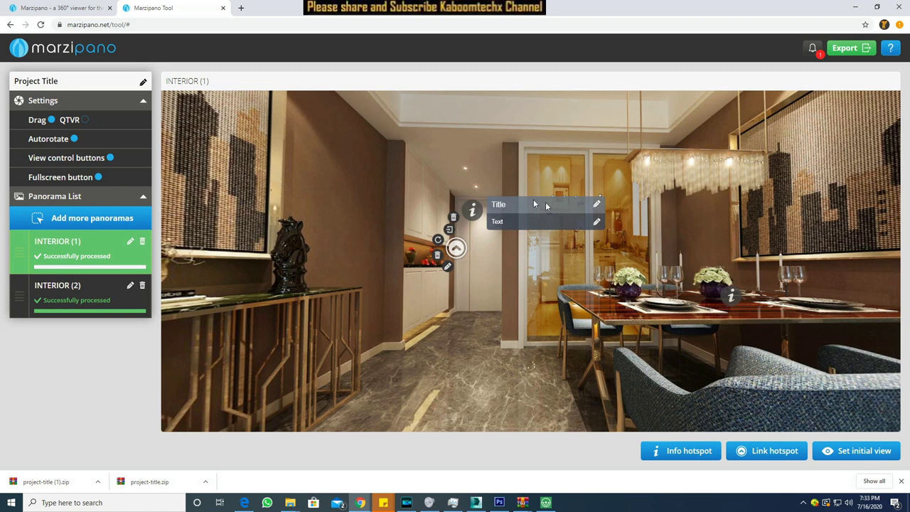
{"action": "mouse_move", "coordinate": [472, 211]}
{"action": "left_mouse_down"}
{"action": "mouse_move", "coordinate": [616, 272]}
{"action": "mouse_move", "coordinate": [707, 155]}
{"action": "left_mouse_up"}
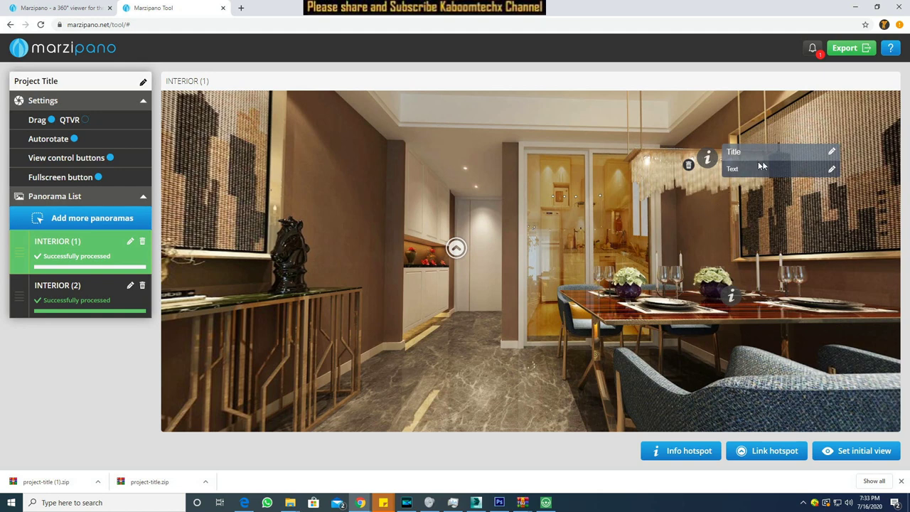
{"action": "left_click", "coordinate": [832, 152]}
{"action": "type", "text": "LIGHT"}
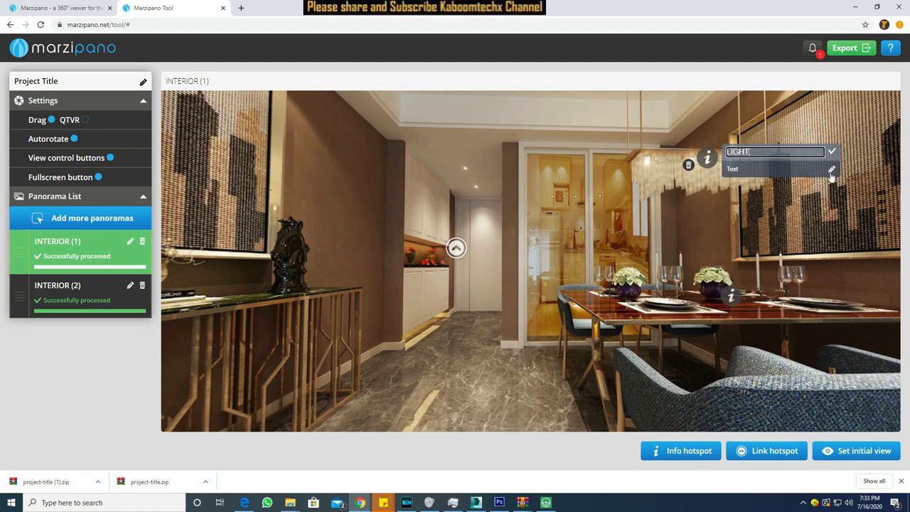
{"action": "left_click", "coordinate": [831, 171]}
{"action": "type", "text": "HANGING LAIGHT"}
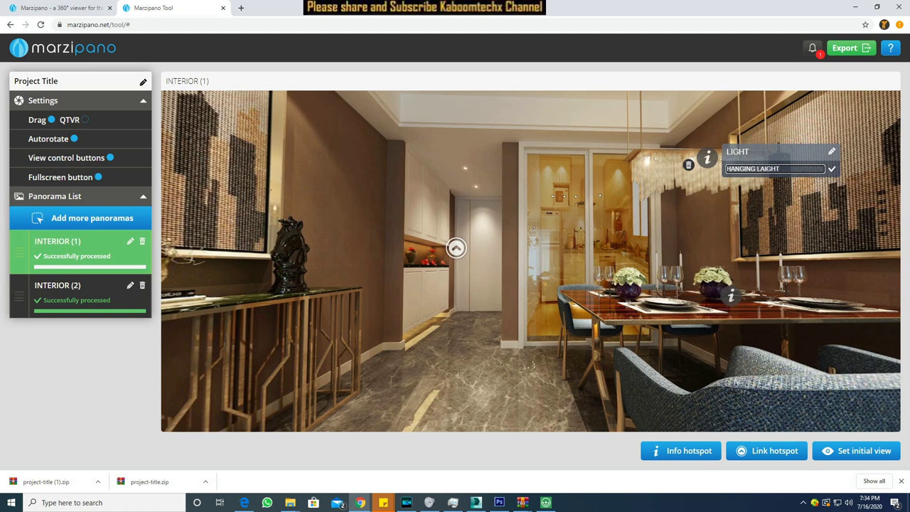
{"action": "right_click", "coordinate": [762, 169]}
{"action": "left_click", "coordinate": [798, 176]}
{"action": "left_click", "coordinate": [832, 169]}
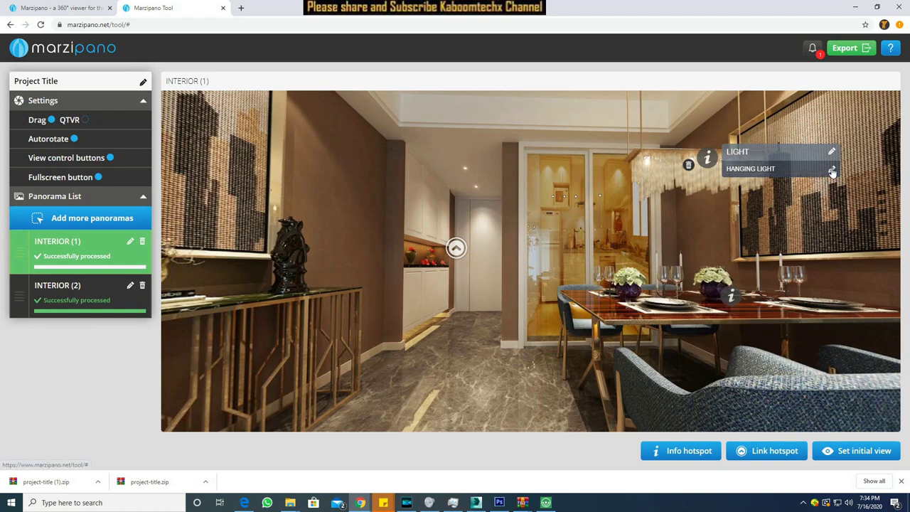
{"action": "mouse_move", "coordinate": [735, 246]}
{"action": "left_mouse_down"}
{"action": "mouse_move", "coordinate": [642, 215]}
{"action": "mouse_move", "coordinate": [450, 195]}
{"action": "left_mouse_up"}
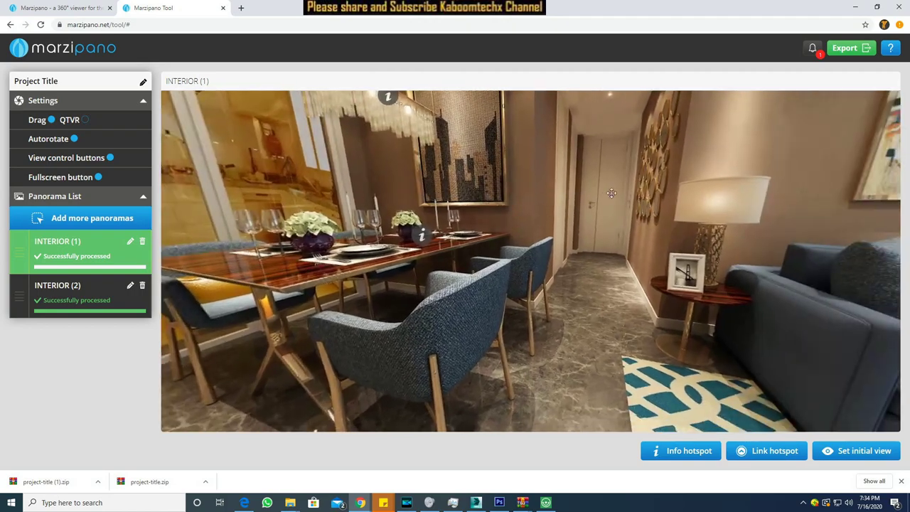
Frame the grey sofa, chandelier and TV wall, and set it as INTERIOR (1)'s initial view
{"action": "left_click_drag", "start_coordinate": [450, 195], "coordinate": [324, 228]}
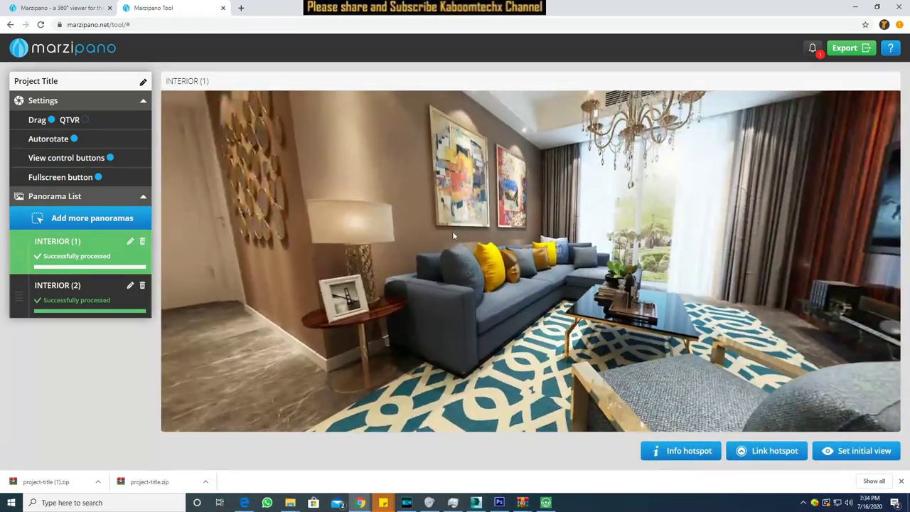
{"action": "mouse_move", "coordinate": [452, 232]}
{"action": "left_mouse_down"}
{"action": "mouse_move", "coordinate": [369, 277]}
{"action": "mouse_move", "coordinate": [420, 288]}
{"action": "left_mouse_up"}
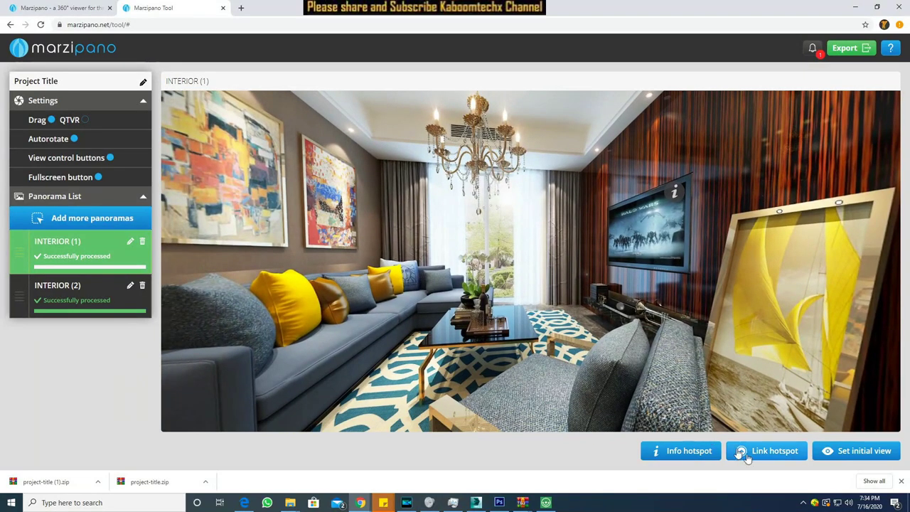
{"action": "left_click_drag", "start_coordinate": [569, 261], "coordinate": [582, 290]}
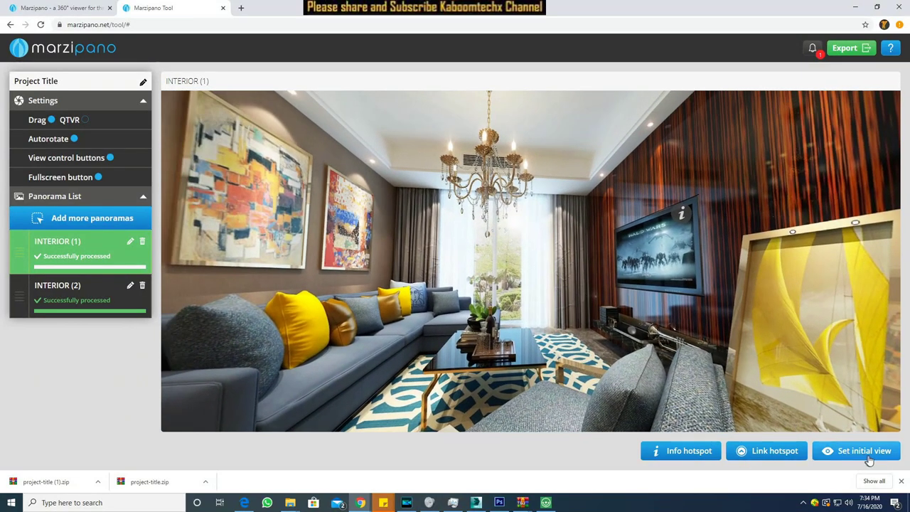
{"action": "mouse_move", "coordinate": [620, 328]}
{"action": "left_mouse_down"}
{"action": "mouse_move", "coordinate": [637, 311]}
{"action": "mouse_move", "coordinate": [649, 265]}
{"action": "left_mouse_up"}
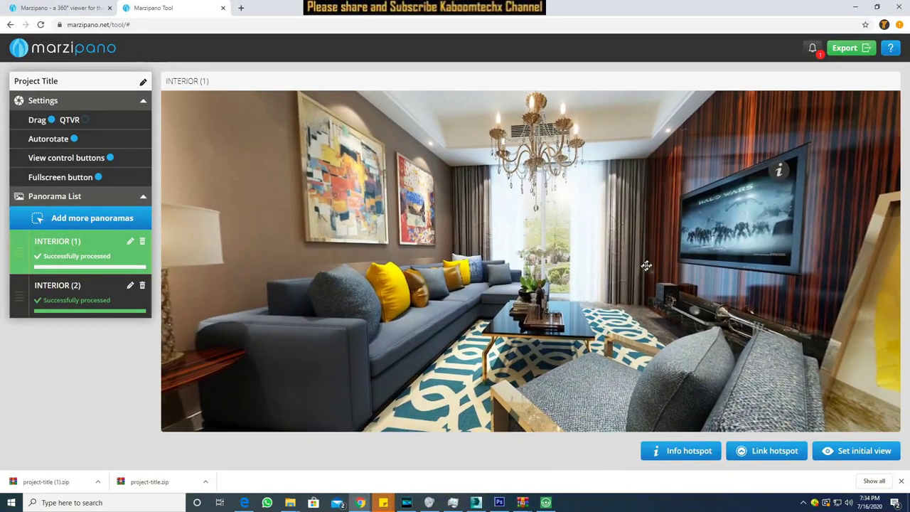
{"action": "left_click_drag", "start_coordinate": [648, 265], "coordinate": [654, 264]}
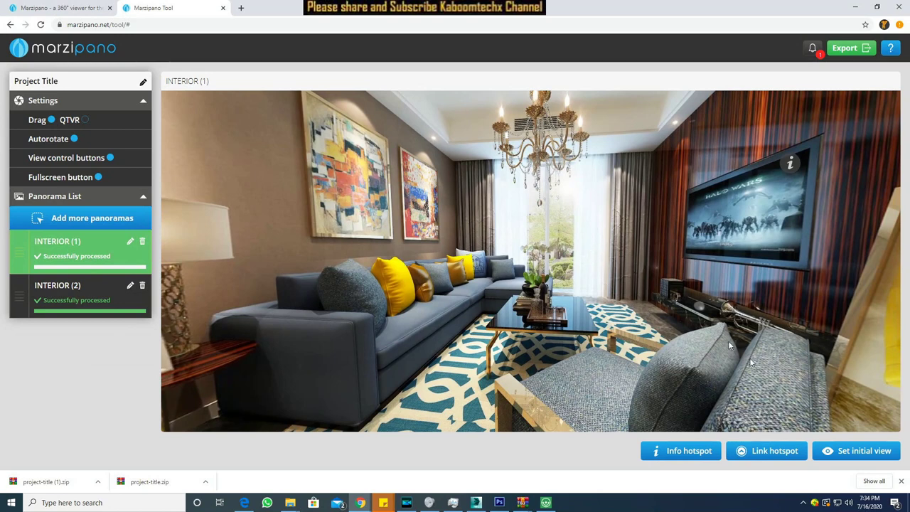
{"action": "left_click", "coordinate": [866, 452]}
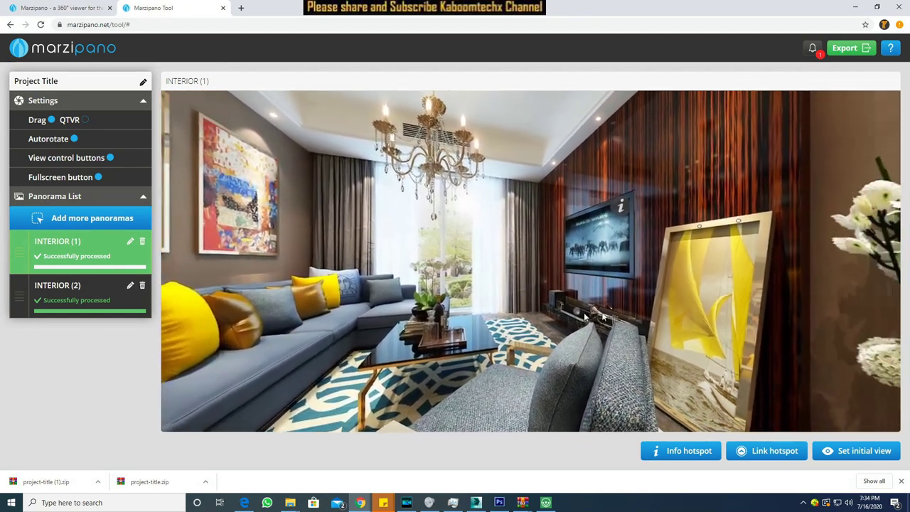
Look toward the console table and hallway, then switch to the INTERIOR (2) panorama
{"action": "left_click_drag", "start_coordinate": [584, 316], "coordinate": [463, 283]}
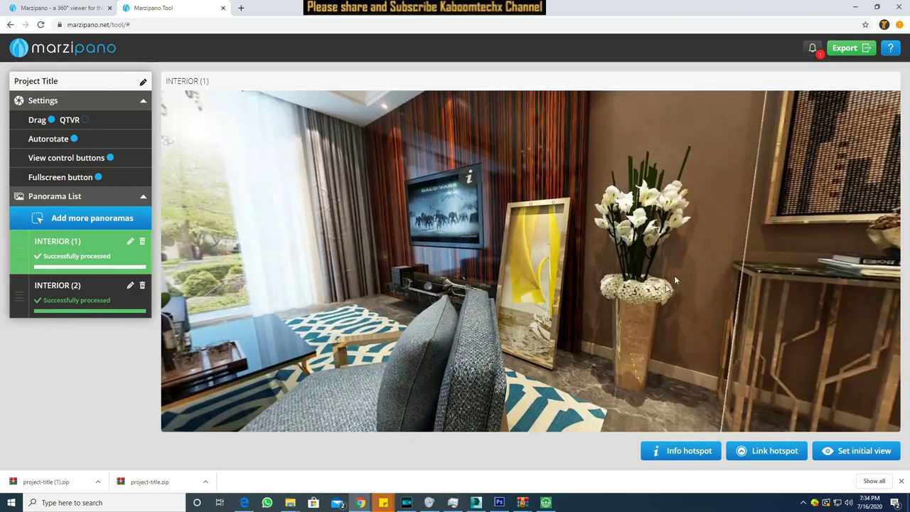
{"action": "mouse_move", "coordinate": [642, 253]}
{"action": "left_mouse_down"}
{"action": "mouse_move", "coordinate": [510, 257]}
{"action": "mouse_move", "coordinate": [701, 402]}
{"action": "mouse_move", "coordinate": [821, 377]}
{"action": "left_mouse_up"}
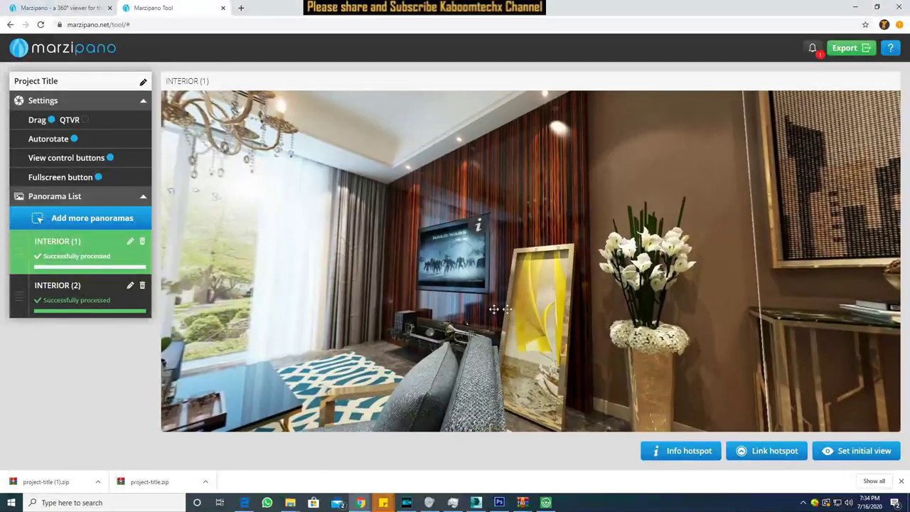
{"action": "left_click_drag", "start_coordinate": [493, 309], "coordinate": [713, 324]}
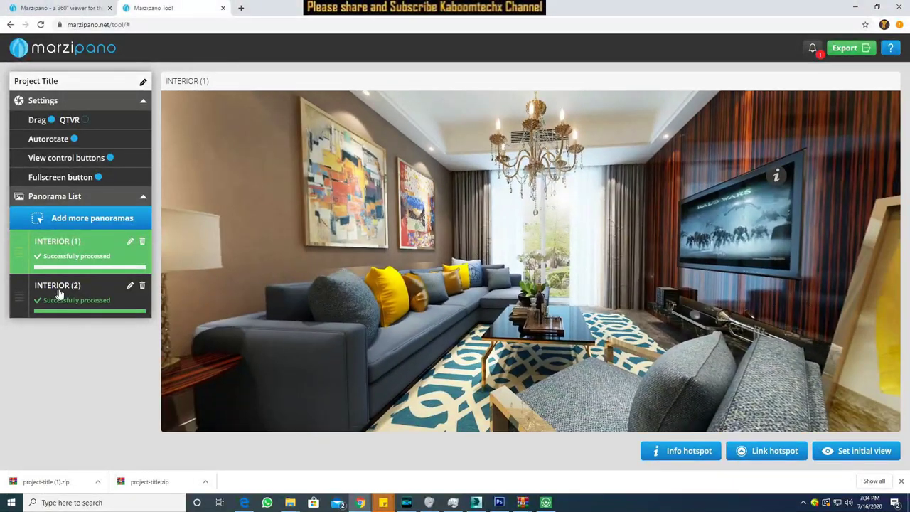
{"action": "left_click", "coordinate": [60, 294]}
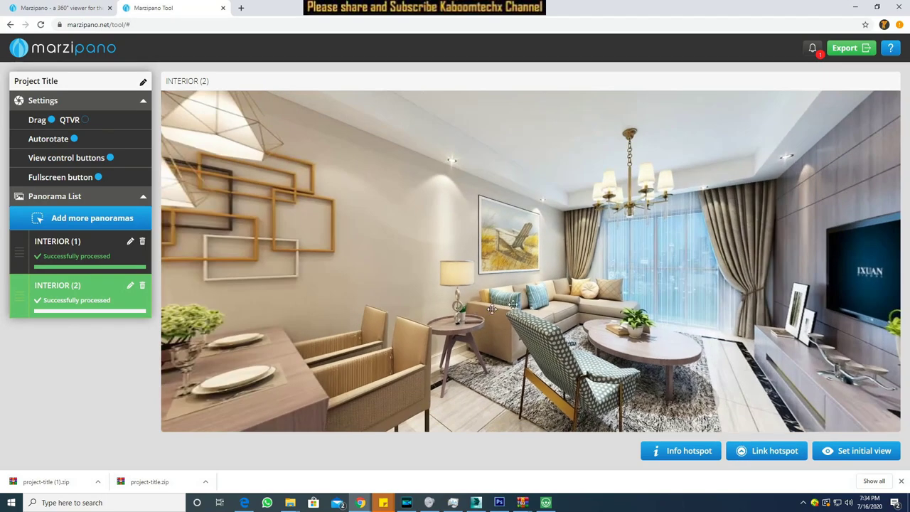
Add a link hotspot on the doorway by the dining table, targeting INTERIOR (1)
{"action": "mouse_move", "coordinate": [492, 308]}
{"action": "left_mouse_down"}
{"action": "mouse_move", "coordinate": [577, 273]}
{"action": "mouse_move", "coordinate": [501, 340]}
{"action": "mouse_move", "coordinate": [436, 251]}
{"action": "left_mouse_up"}
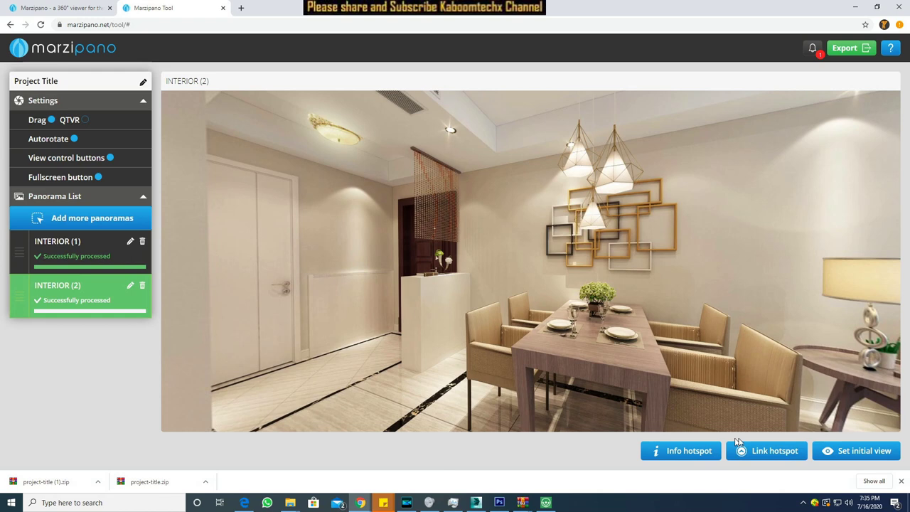
{"action": "left_click", "coordinate": [775, 450]}
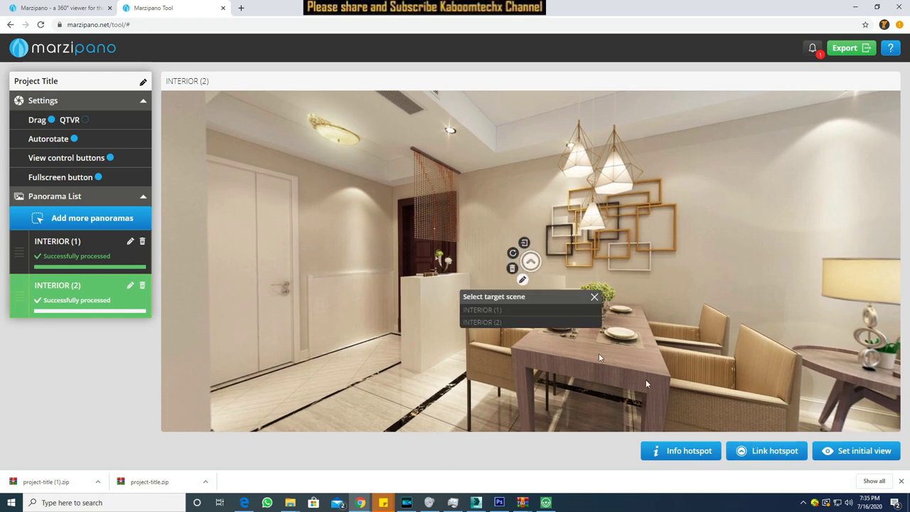
{"action": "left_click_drag", "start_coordinate": [531, 261], "coordinate": [415, 242]}
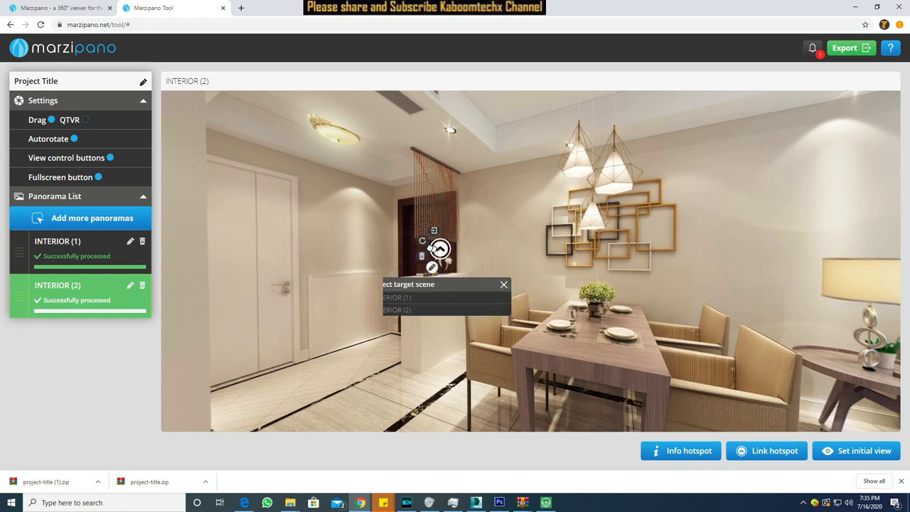
{"action": "left_click", "coordinate": [400, 290]}
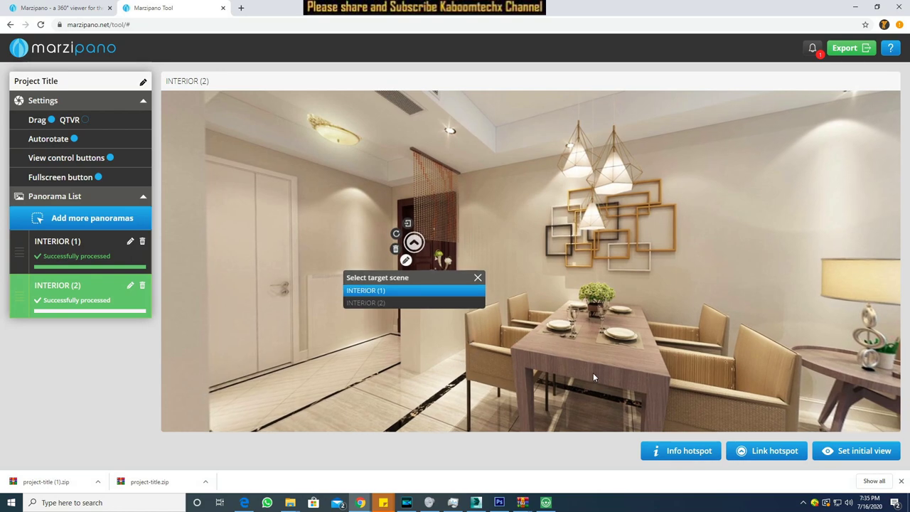
Pan around the living area and recentre the view on the doorway hotspot
{"action": "left_click_drag", "start_coordinate": [644, 348], "coordinate": [445, 325]}
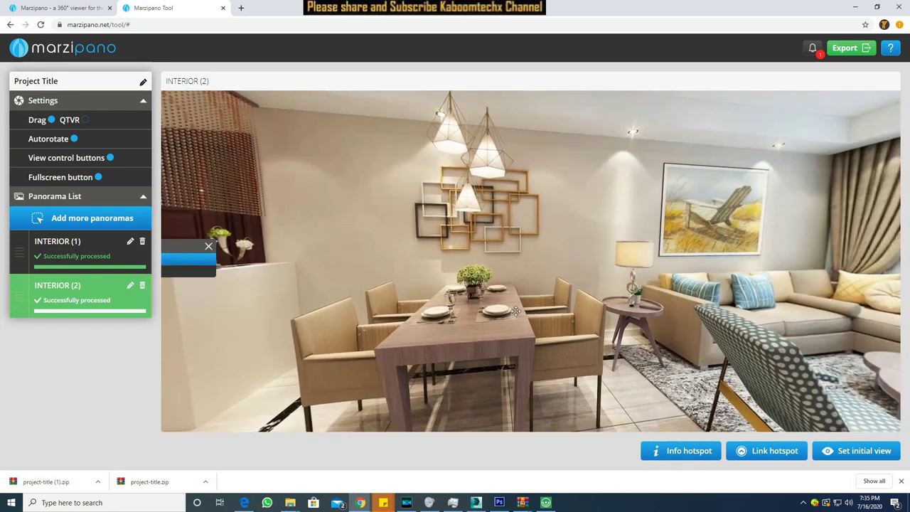
{"action": "left_click_drag", "start_coordinate": [517, 315], "coordinate": [467, 311]}
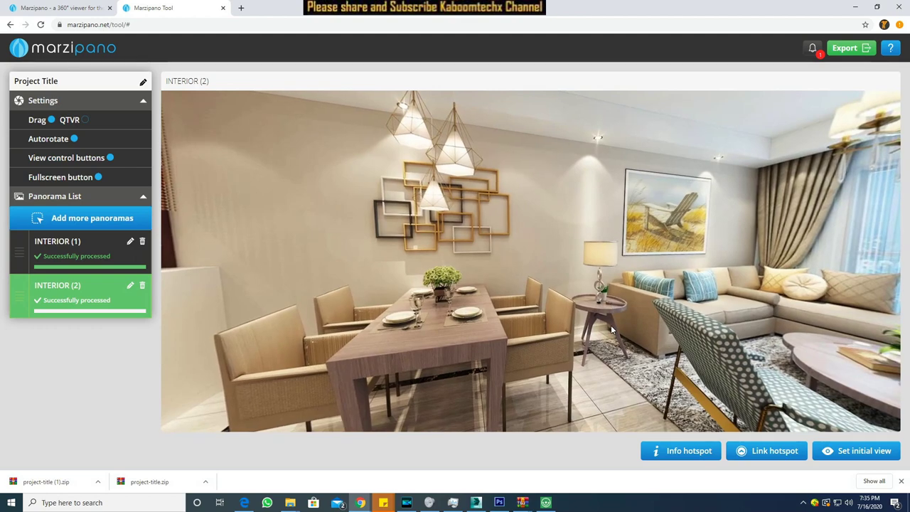
{"action": "left_click_drag", "start_coordinate": [611, 325], "coordinate": [652, 307]}
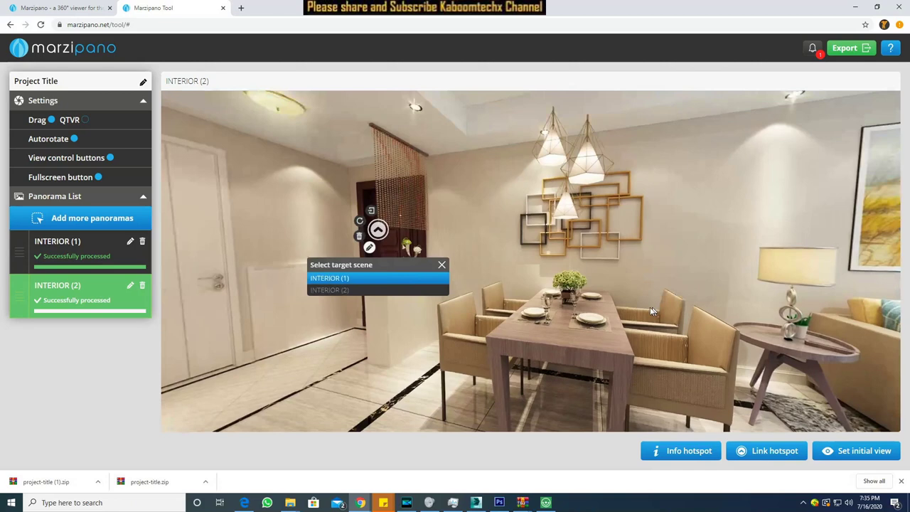
{"action": "left_click_drag", "start_coordinate": [528, 278], "coordinate": [620, 279]}
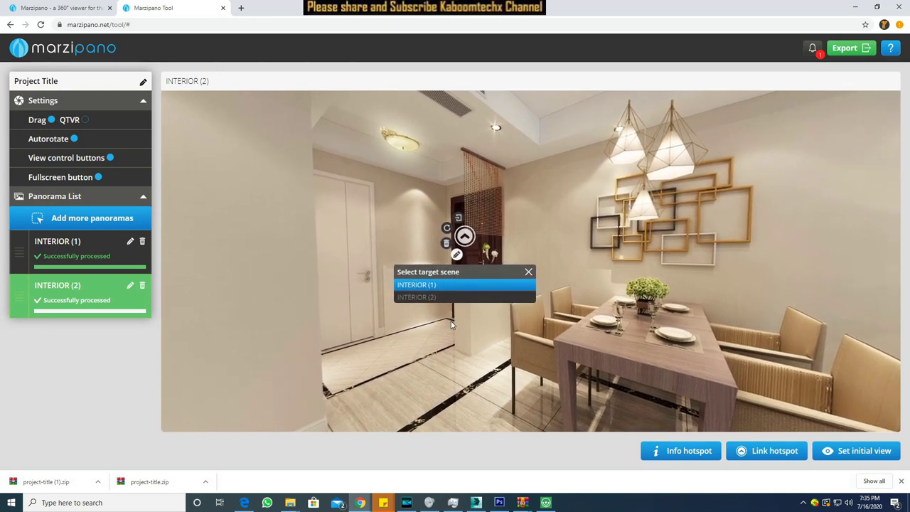
Add an info hotspot over the dining table titled TABLE, described WOOD
{"action": "left_click", "coordinate": [694, 451]}
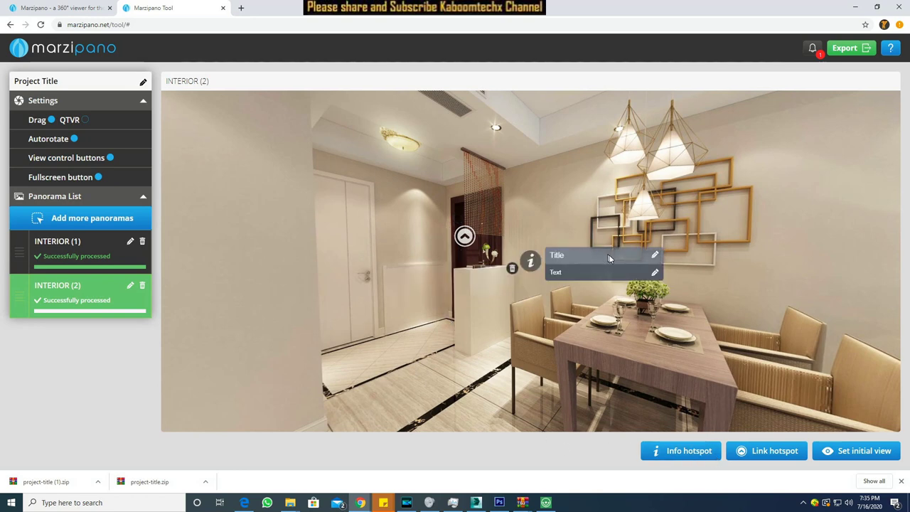
{"action": "left_click_drag", "start_coordinate": [531, 262], "coordinate": [698, 318]}
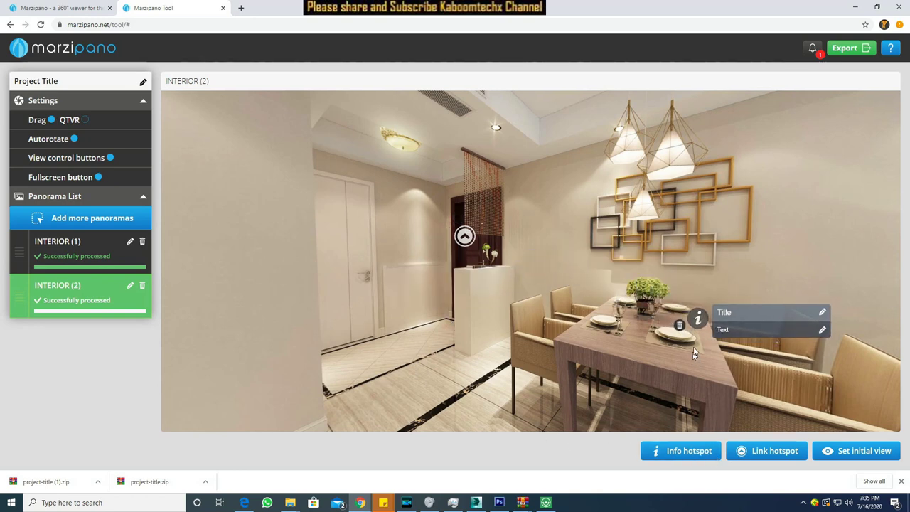
{"action": "left_click", "coordinate": [823, 312]}
{"action": "type", "text": "TAB"}
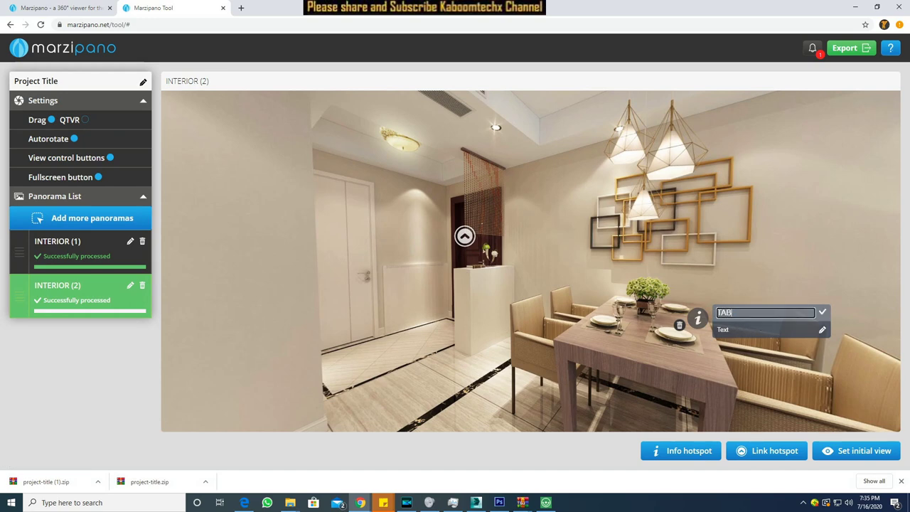
{"action": "type", "text": "LE"}
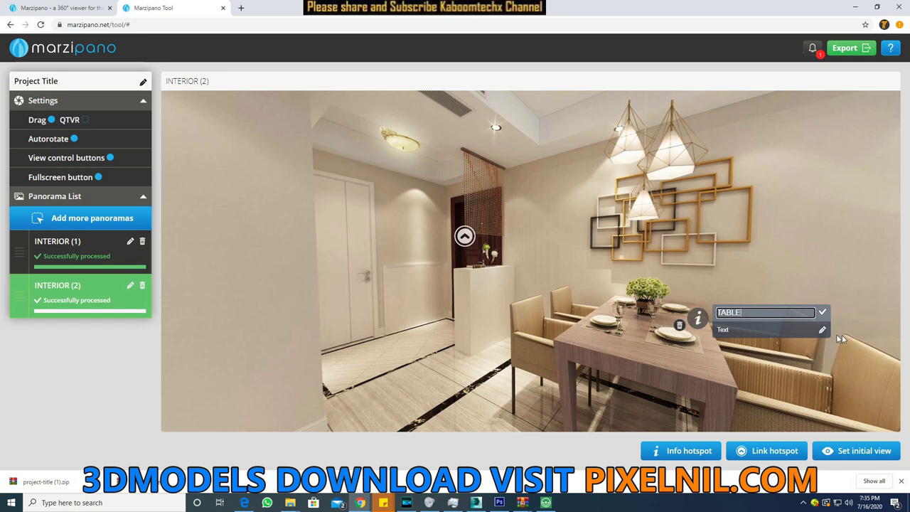
{"action": "left_click", "coordinate": [823, 330]}
{"action": "type", "text": "WOOD"}
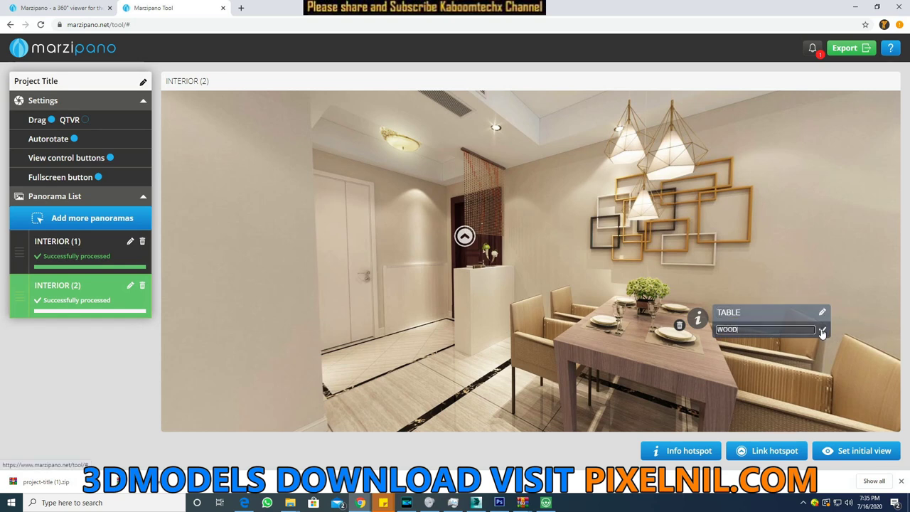
{"action": "left_click", "coordinate": [822, 329]}
{"action": "left_click_drag", "start_coordinate": [661, 262], "coordinate": [565, 261]}
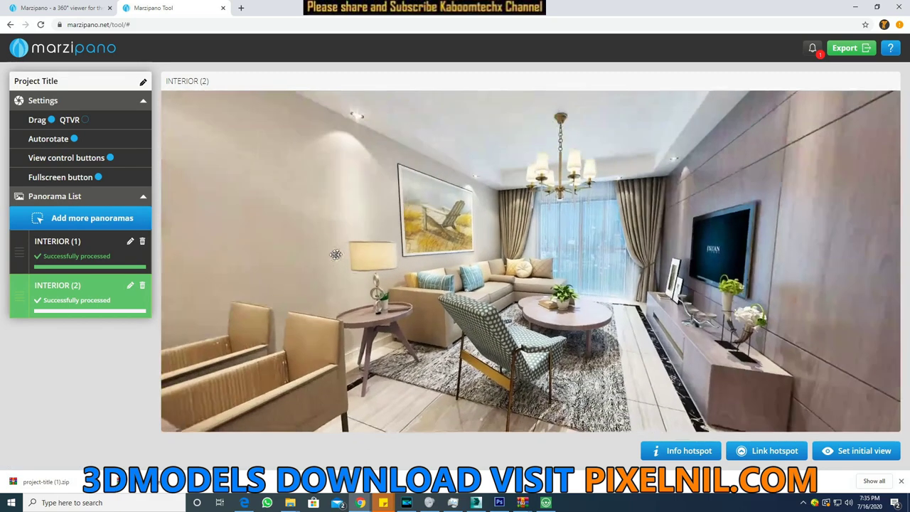
Add an info hotspot on the window curtains titled CURTAINS, save its description, and collapse it
{"action": "left_click", "coordinate": [702, 456]}
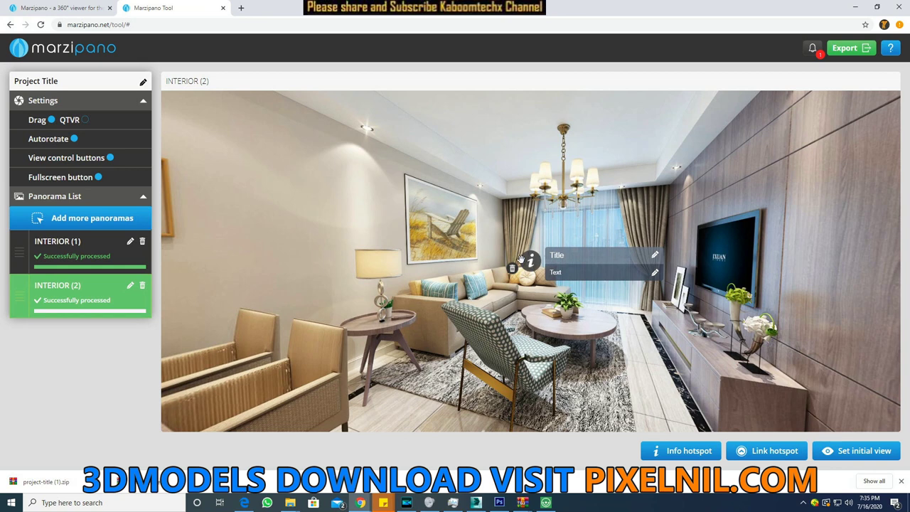
{"action": "left_click_drag", "start_coordinate": [530, 262], "coordinate": [524, 219]}
{"action": "left_click", "coordinate": [650, 212]}
{"action": "type", "text": "CURTAIN"}
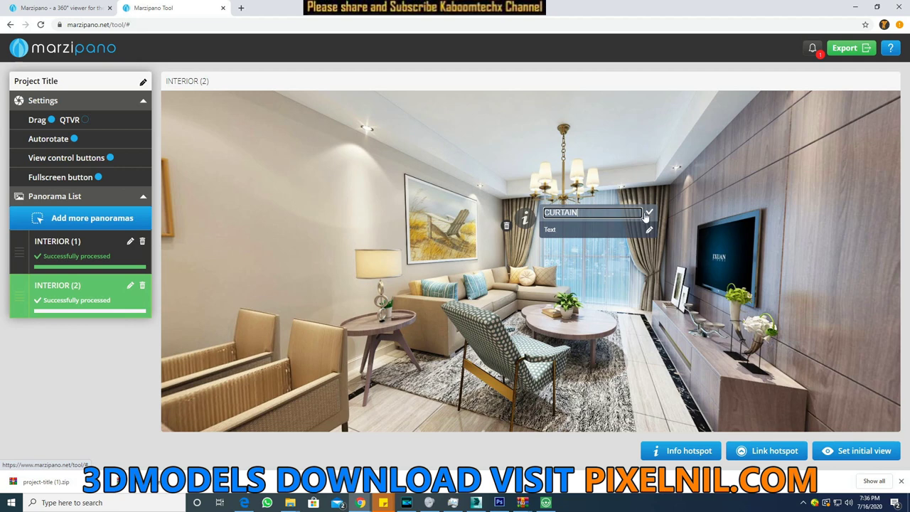
{"action": "type", "text": "S"}
{"action": "key", "text": "Return"}
{"action": "left_click", "coordinate": [649, 232]}
{"action": "type", "text": "QWEQWEQWEQ"}
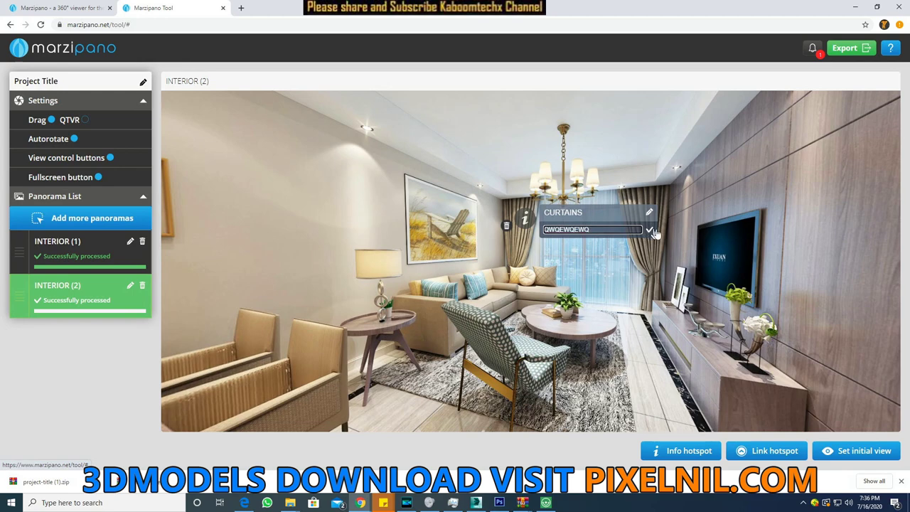
{"action": "left_click", "coordinate": [649, 230]}
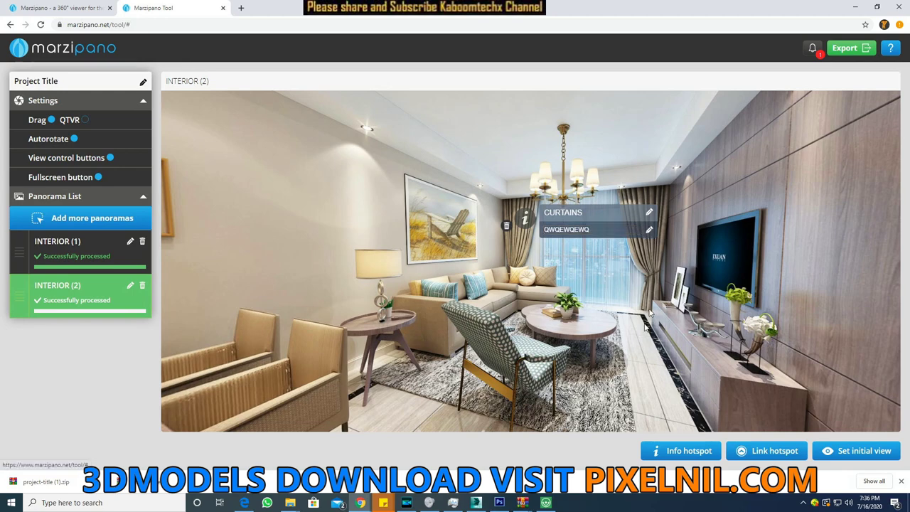
{"action": "left_click", "coordinate": [708, 298]}
{"action": "left_click_drag", "start_coordinate": [630, 339], "coordinate": [406, 276]}
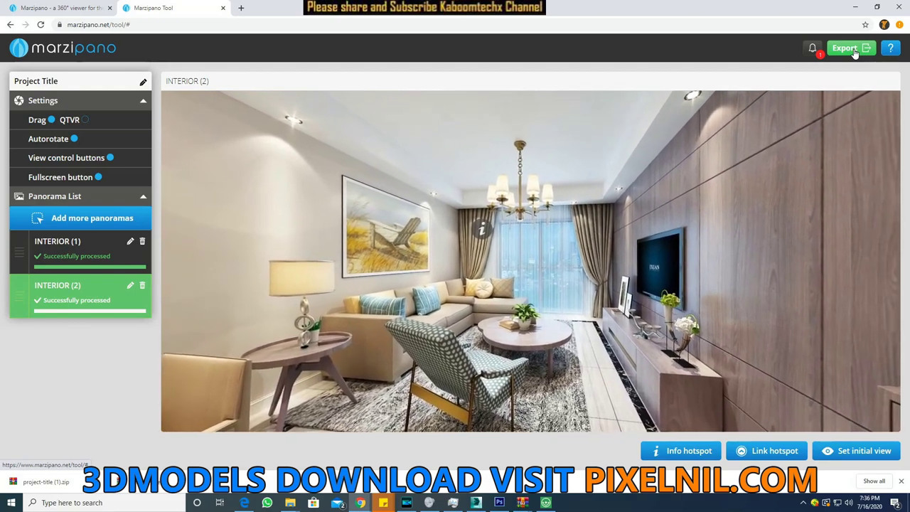
Retitle the project 'ABC INTE❤RIOR' with a red heart emoji, then export the tour
{"action": "left_click", "coordinate": [143, 84]}
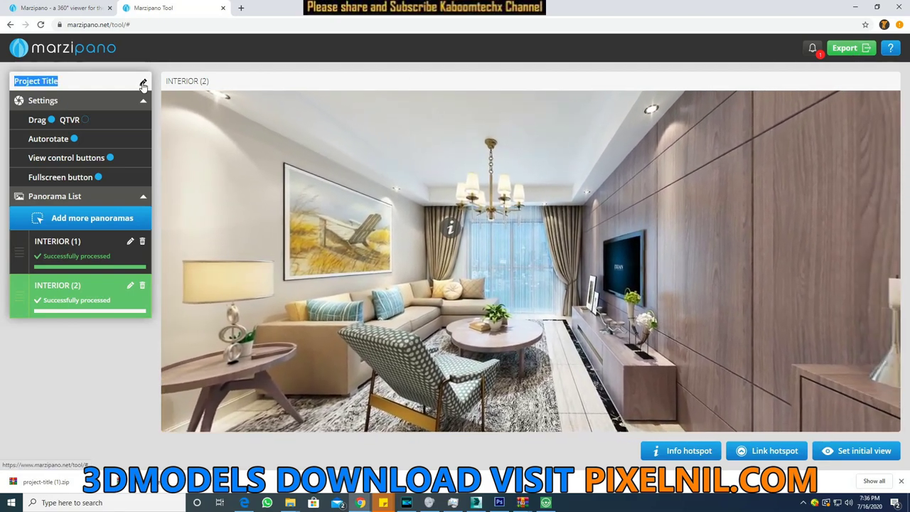
{"action": "left_click_drag", "start_coordinate": [59, 81], "coordinate": [6, 81]}
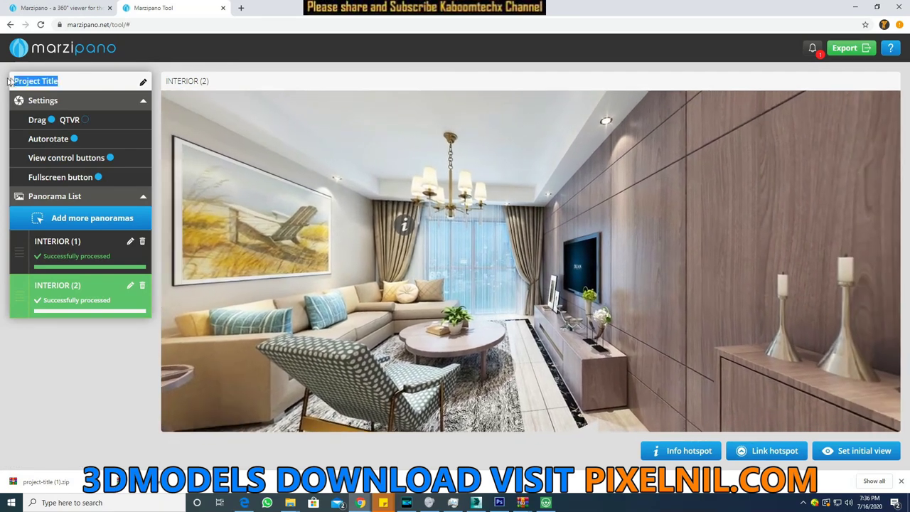
{"action": "type", "text": "A"}
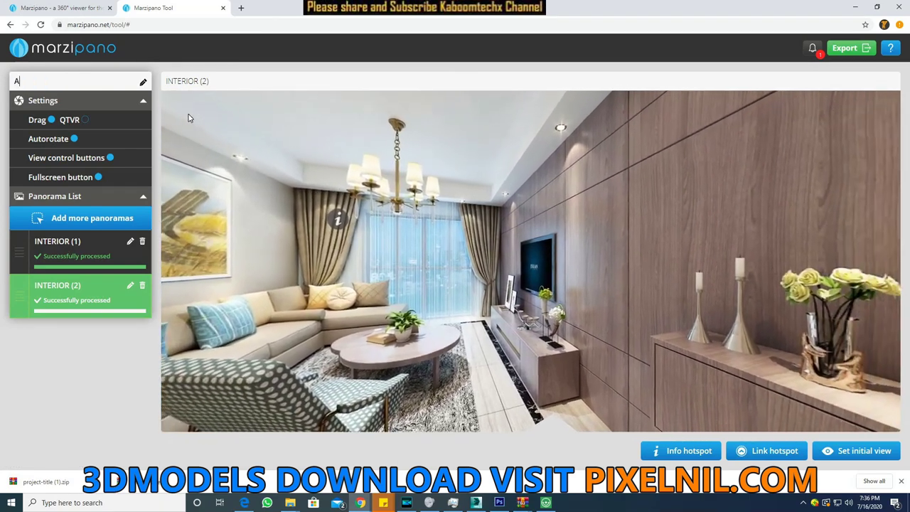
{"action": "type", "text": "BC"}
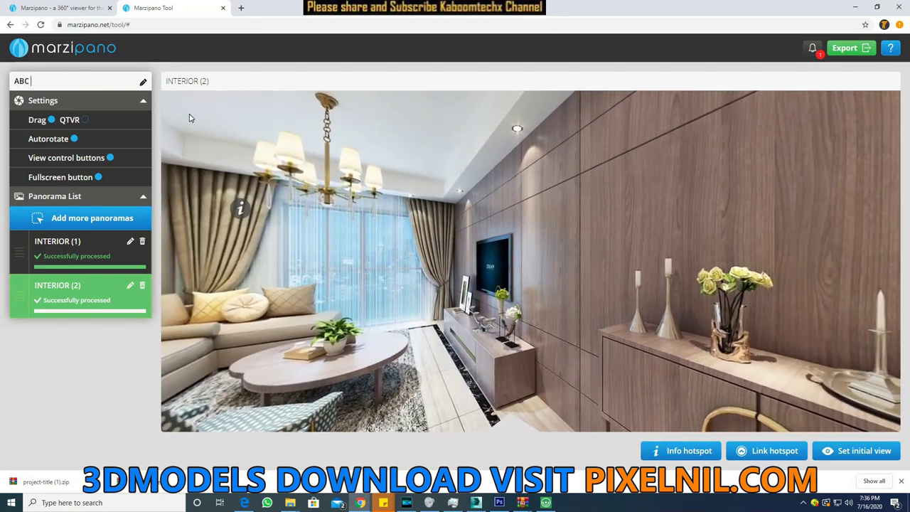
{"action": "type", "text": " INT"}
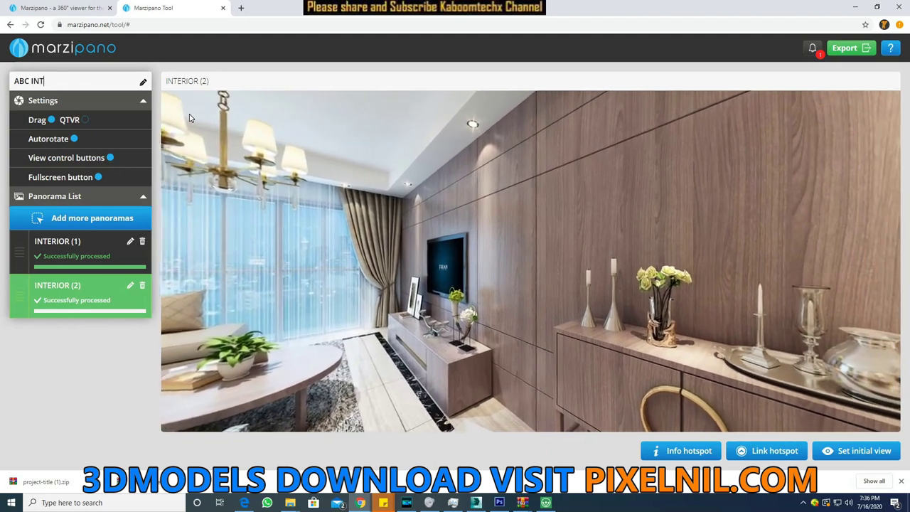
{"action": "type", "text": "ERIOR"}
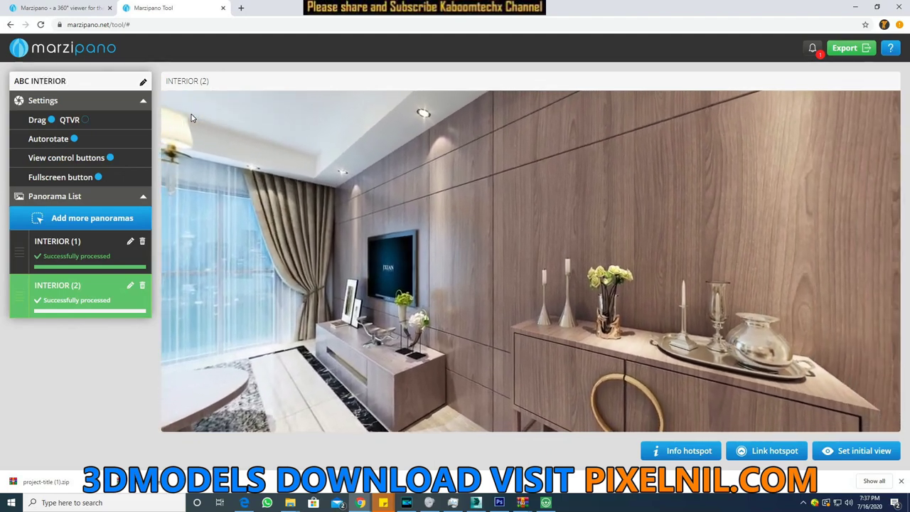
{"action": "right_click", "coordinate": [49, 84]}
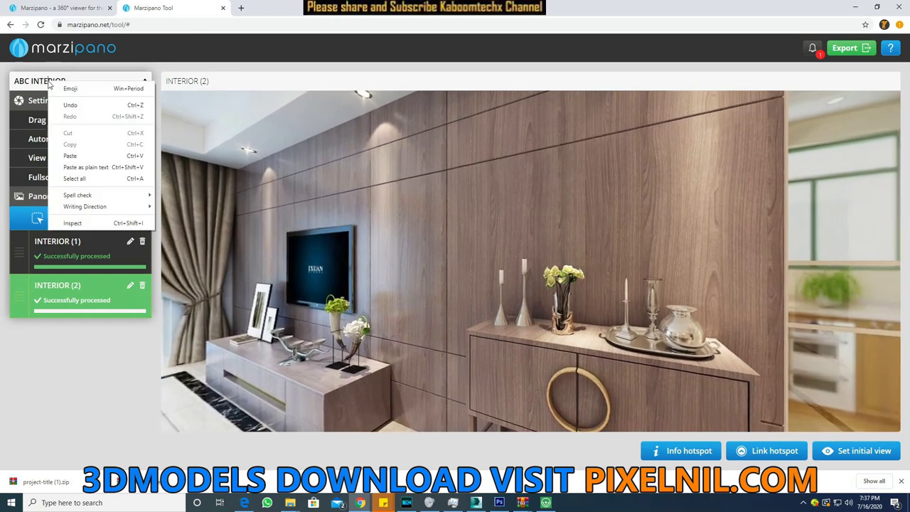
{"action": "left_click", "coordinate": [88, 88]}
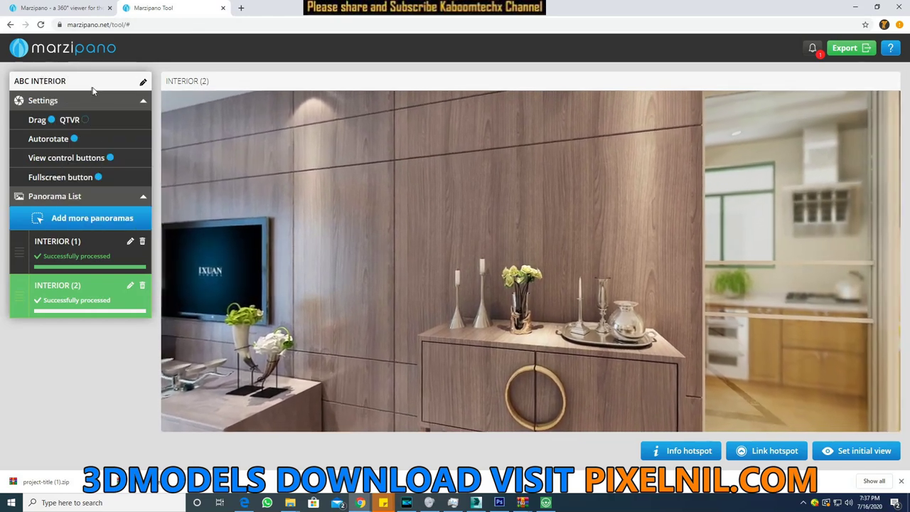
{"action": "left_click", "coordinate": [118, 145]}
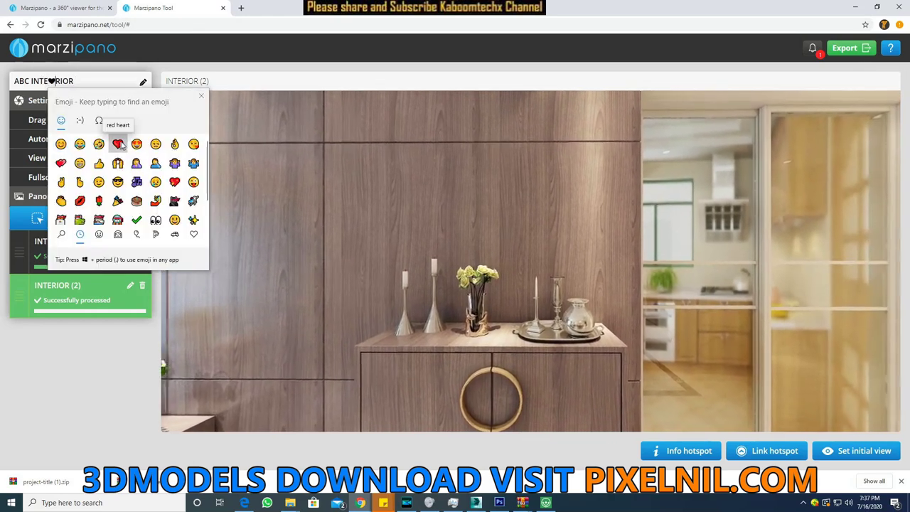
{"action": "left_click", "coordinate": [201, 96]}
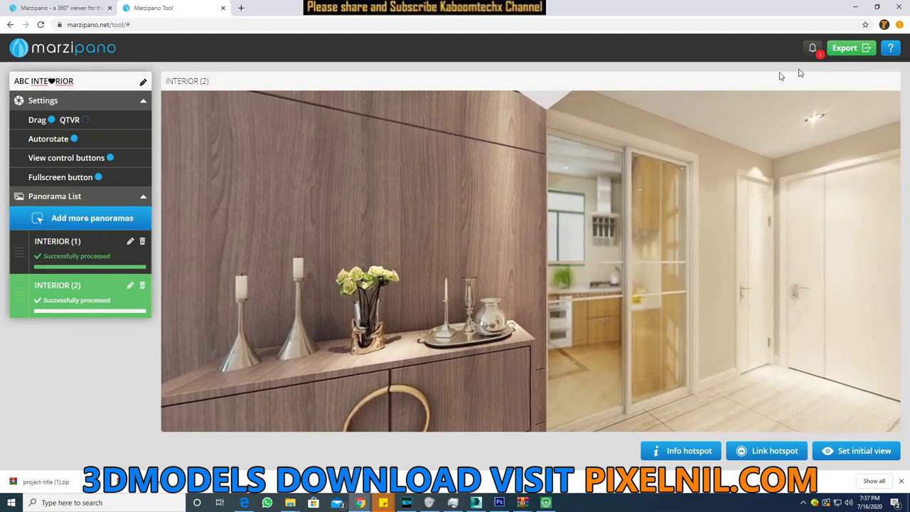
{"action": "left_click", "coordinate": [848, 50]}
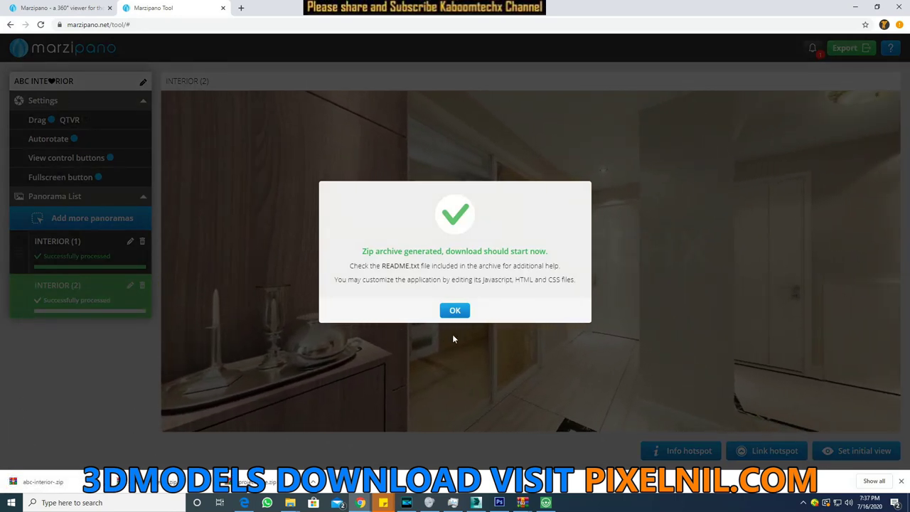
Dismiss the export success message and show the downloaded abc-interior zip in its folder
{"action": "left_click", "coordinate": [455, 311]}
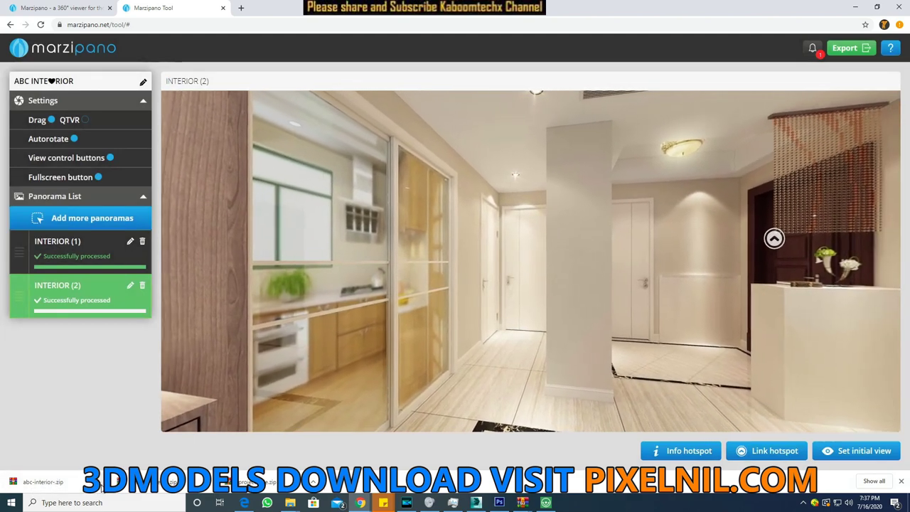
{"action": "right_click", "coordinate": [102, 484]}
{"action": "left_click", "coordinate": [135, 451]}
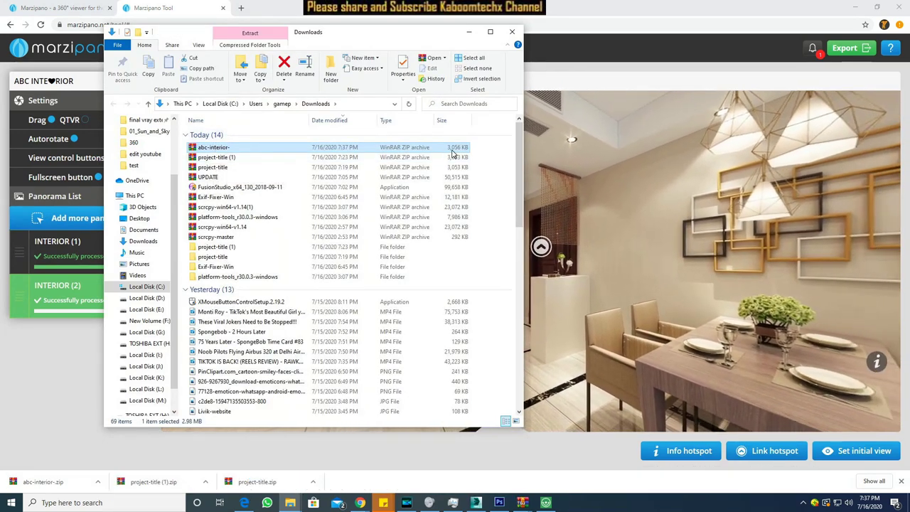
Extract the abc-interior- zip, then open the extracted folder and its app-files subfolder
{"action": "right_click", "coordinate": [454, 152]}
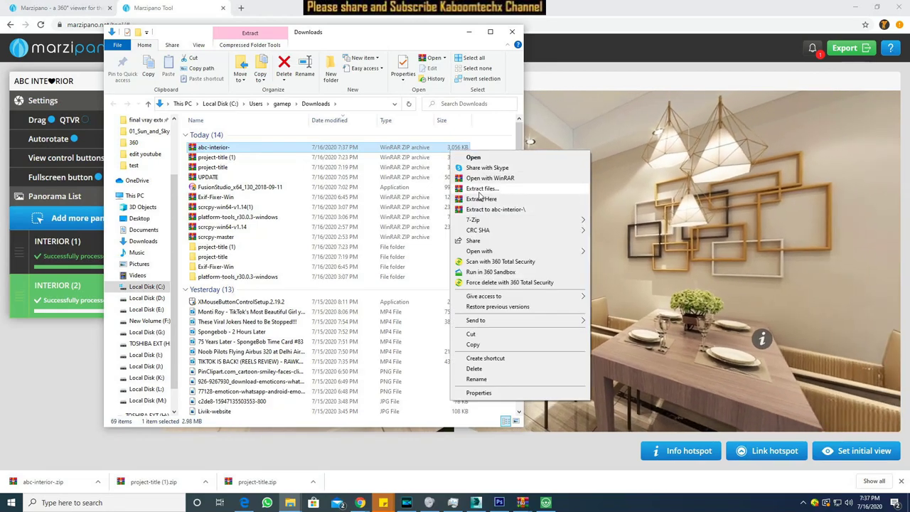
{"action": "left_click", "coordinate": [479, 190]}
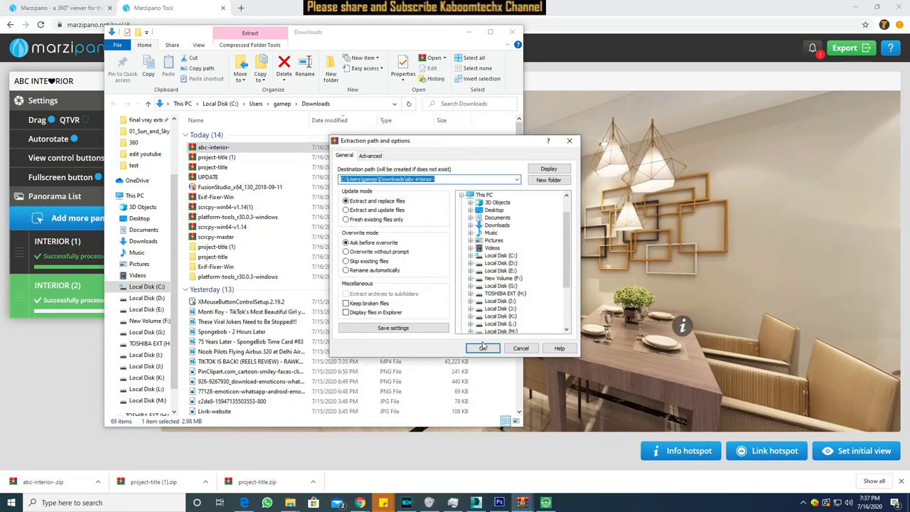
{"action": "left_click", "coordinate": [483, 347]}
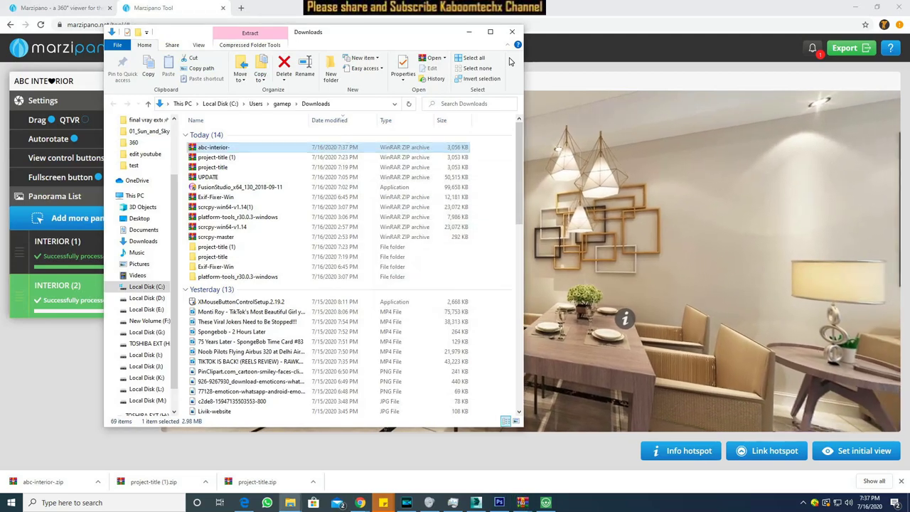
{"action": "left_click", "coordinate": [490, 32]}
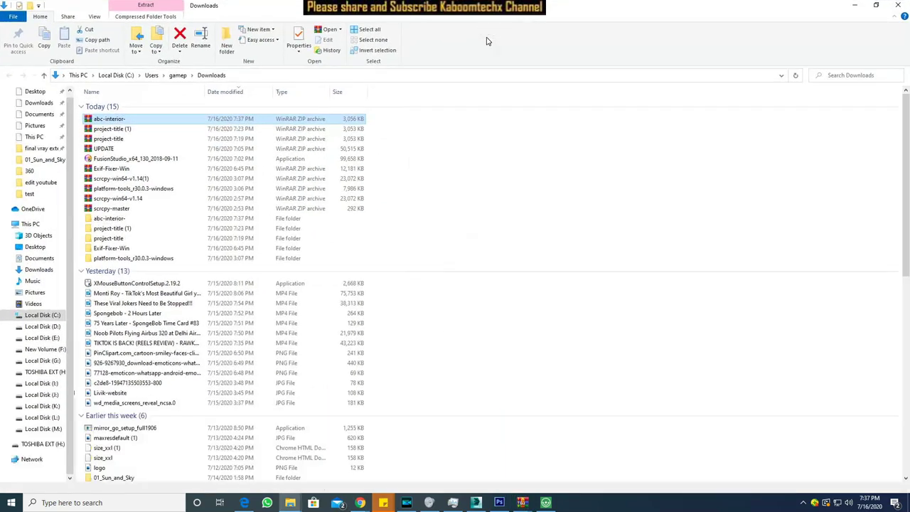
{"action": "double_click", "coordinate": [113, 218]}
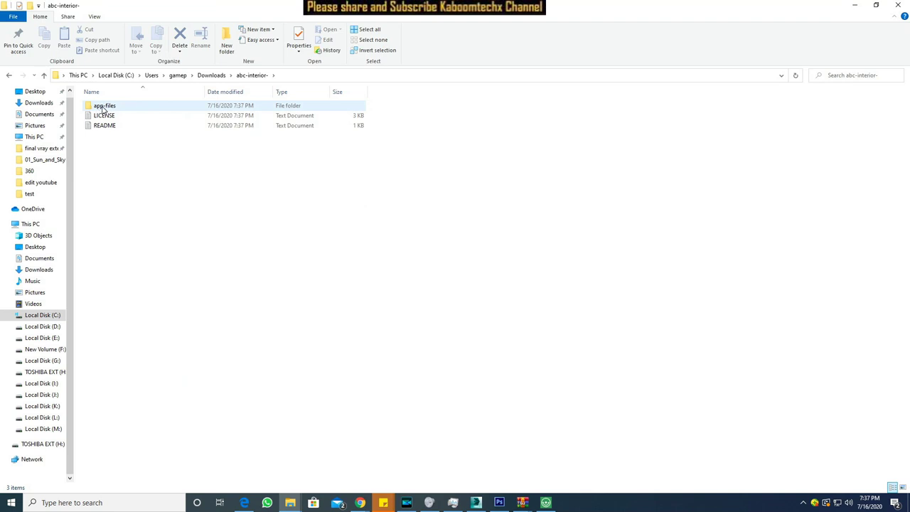
{"action": "double_click", "coordinate": [103, 107]}
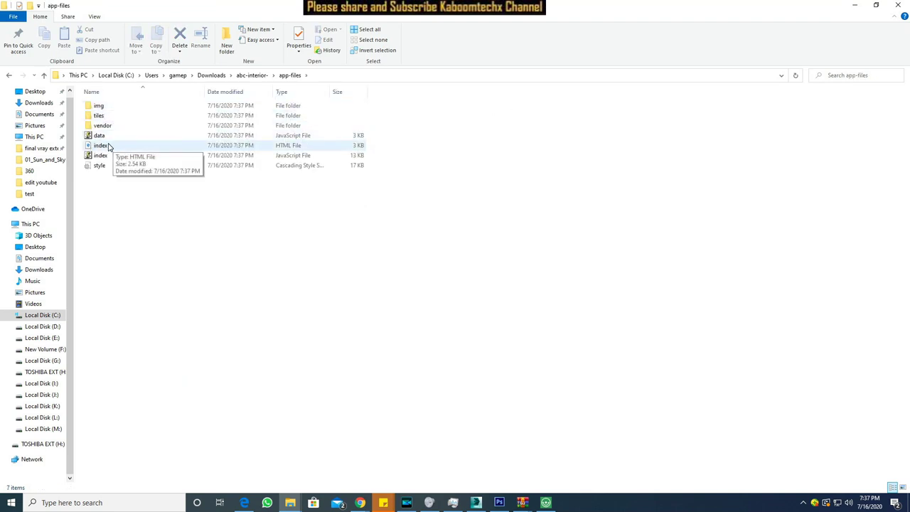
Rename the index HTML file to ABC INTERIOR
{"action": "left_click", "coordinate": [108, 147]}
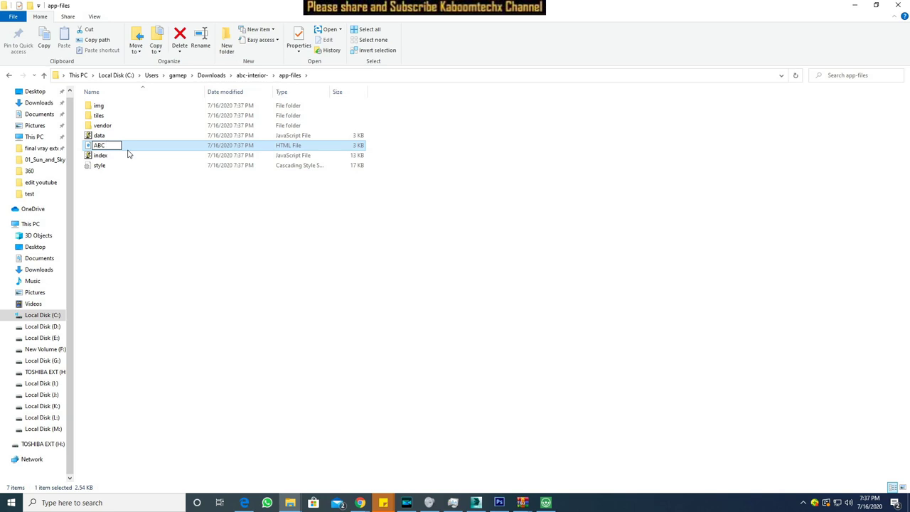
{"action": "type", "text": "ABC INTERIOR"}
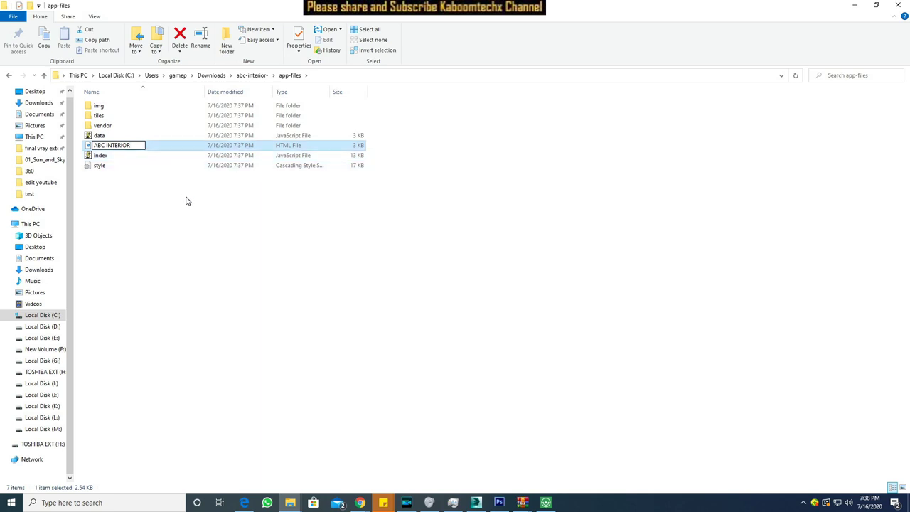
{"action": "left_click", "coordinate": [169, 187]}
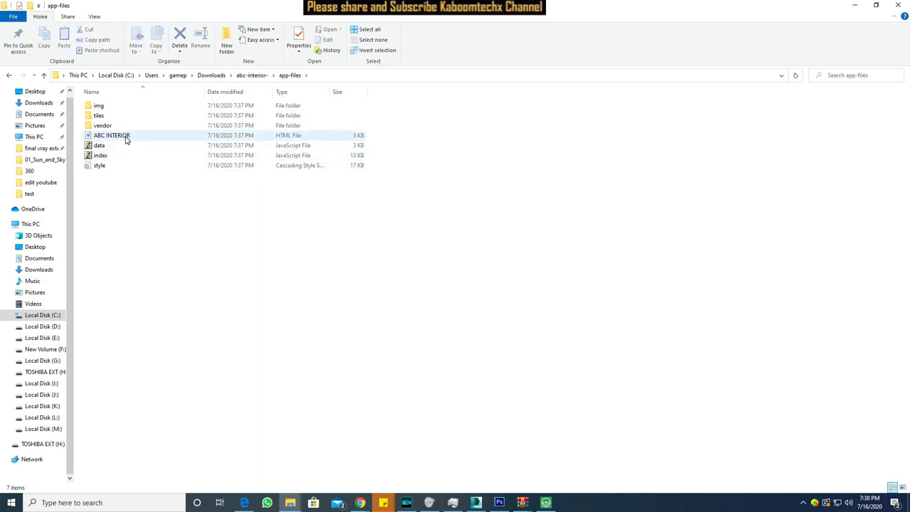
{"action": "left_click", "coordinate": [126, 137]}
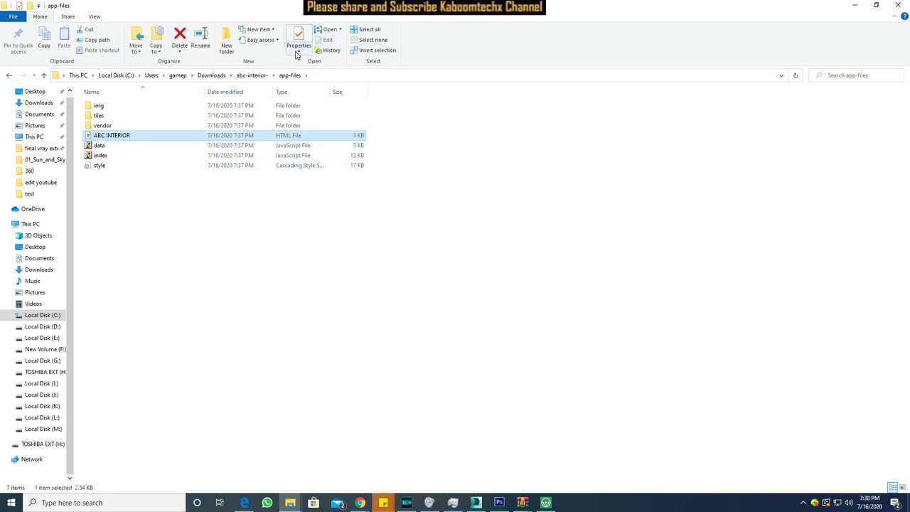
Create an ABC INTERIOR shortcut in app-files and delete the extra ABC INTERIOR (2) shortcut
{"action": "right_click", "coordinate": [121, 135]}
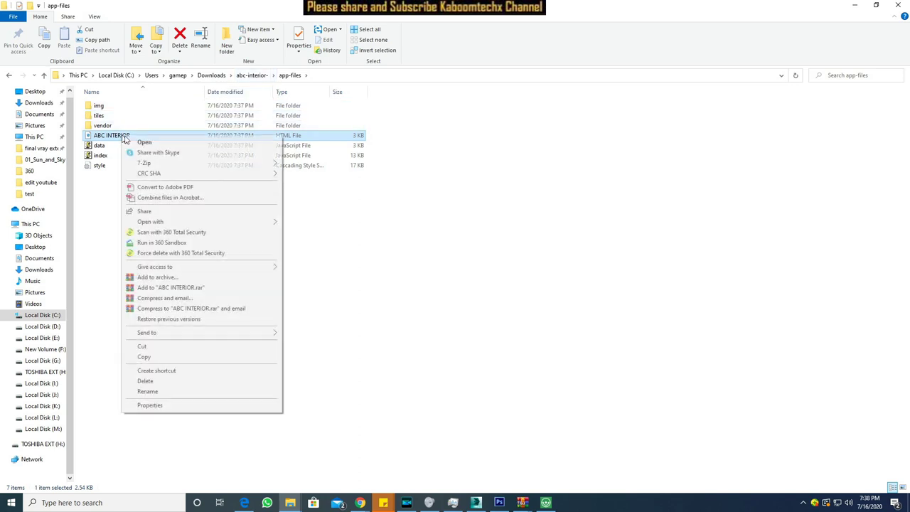
{"action": "mouse_move", "coordinate": [149, 174]}
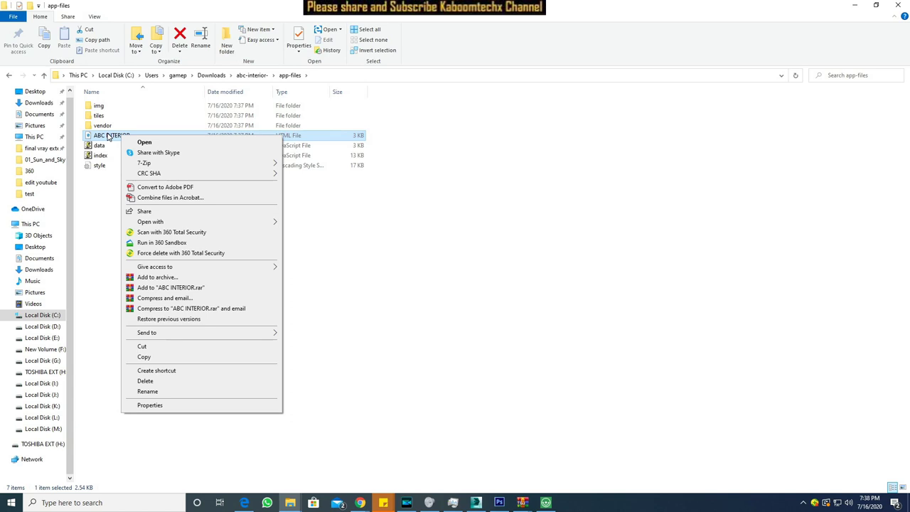
{"action": "left_click_drag", "start_coordinate": [108, 136], "coordinate": [160, 192]}
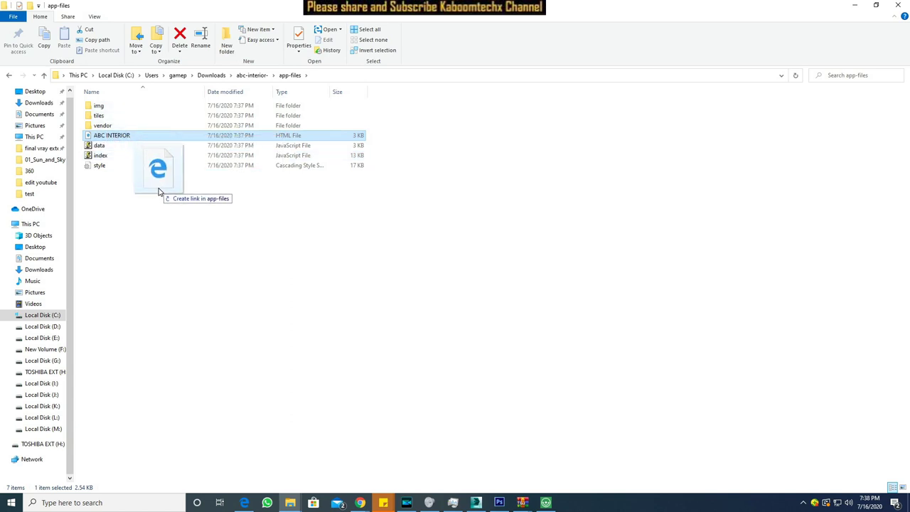
{"action": "left_click_drag", "start_coordinate": [159, 192], "coordinate": [160, 196]}
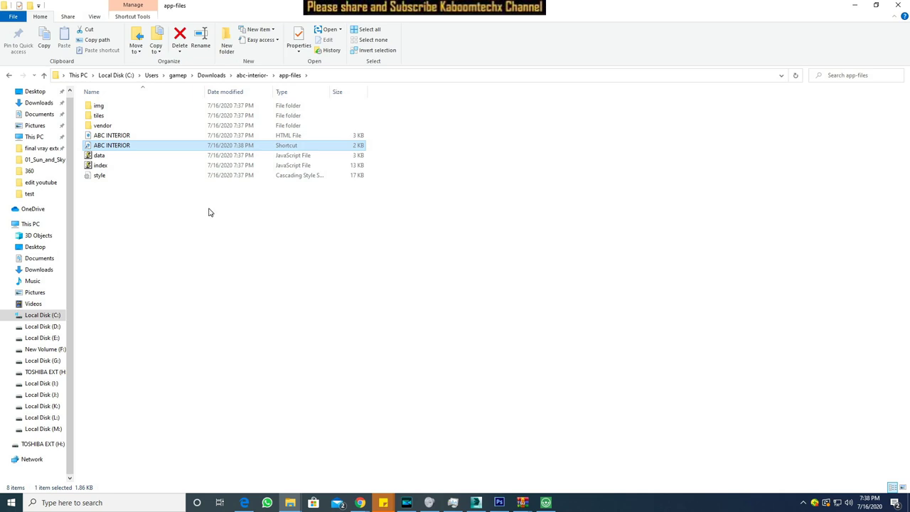
{"action": "left_click", "coordinate": [126, 139]}
{"action": "left_click_drag", "start_coordinate": [126, 138], "coordinate": [200, 225]}
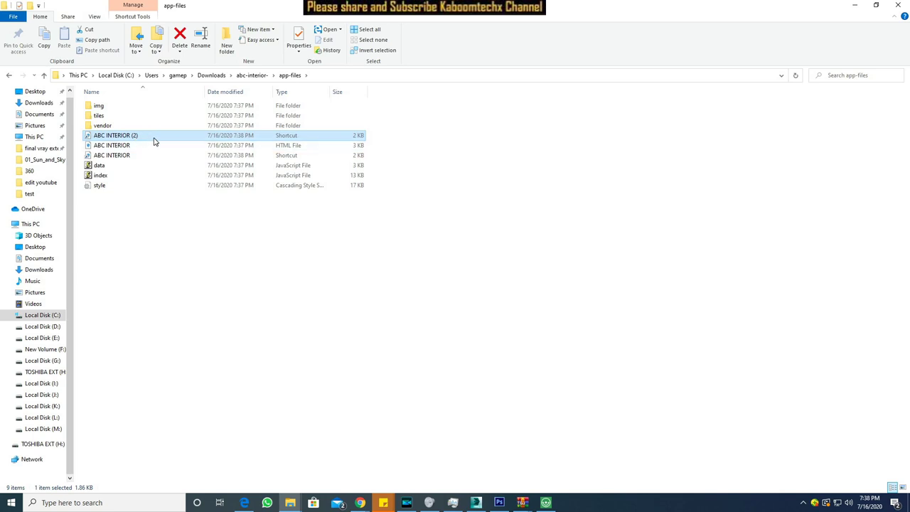
{"action": "key", "text": "Delete"}
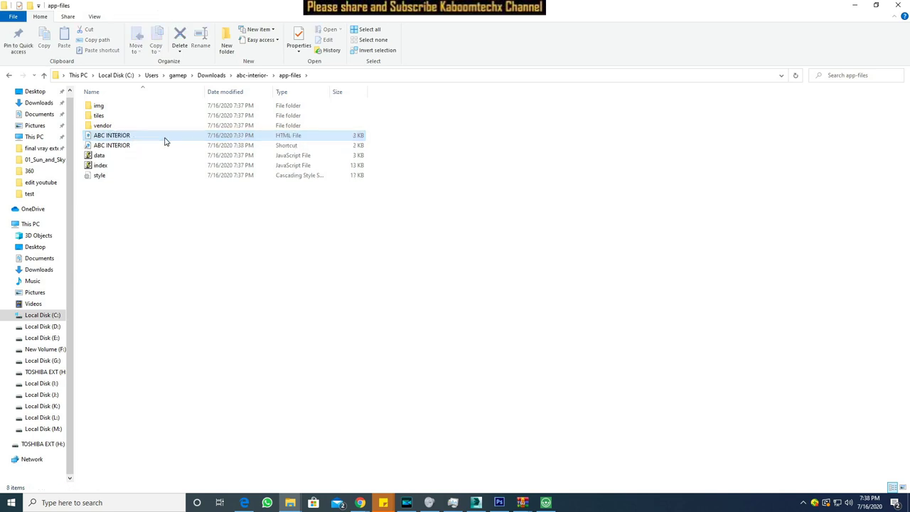
Delete the app-files shortcut and send an ABC INTERIOR shortcut to the Desktop instead
{"action": "left_click", "coordinate": [139, 147]}
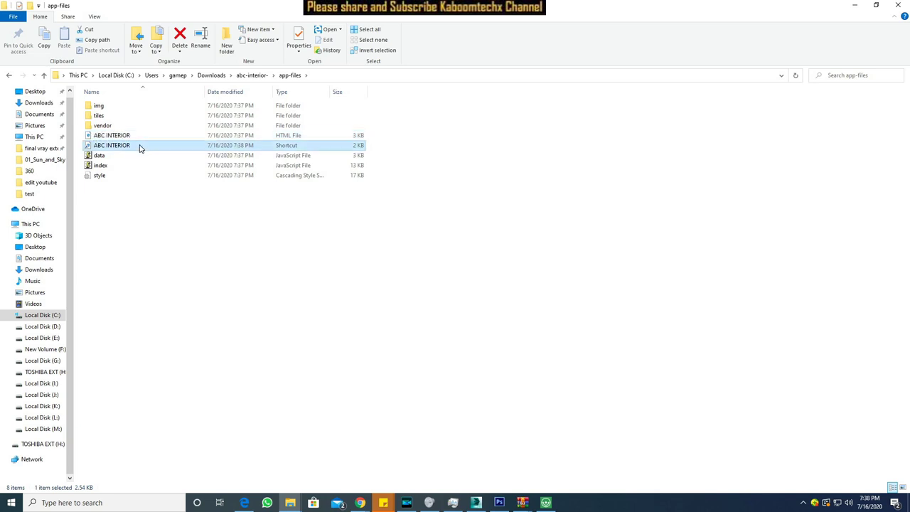
{"action": "key", "text": "Delete"}
{"action": "left_click", "coordinate": [141, 136]}
{"action": "right_click", "coordinate": [143, 135]}
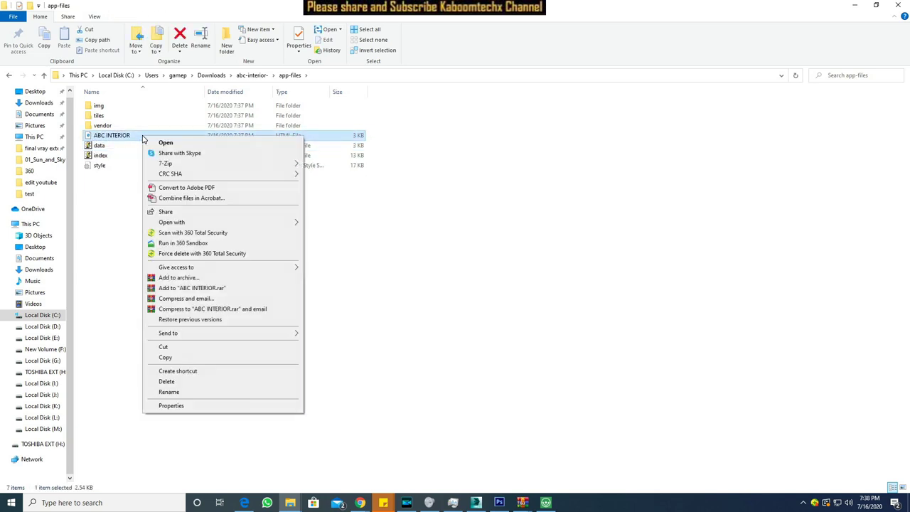
{"action": "mouse_move", "coordinate": [250, 268]}
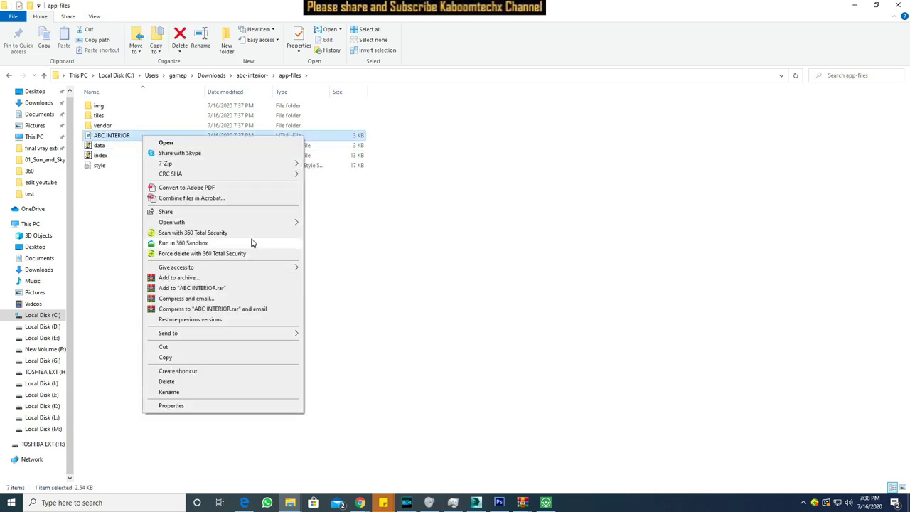
{"action": "mouse_move", "coordinate": [254, 223]}
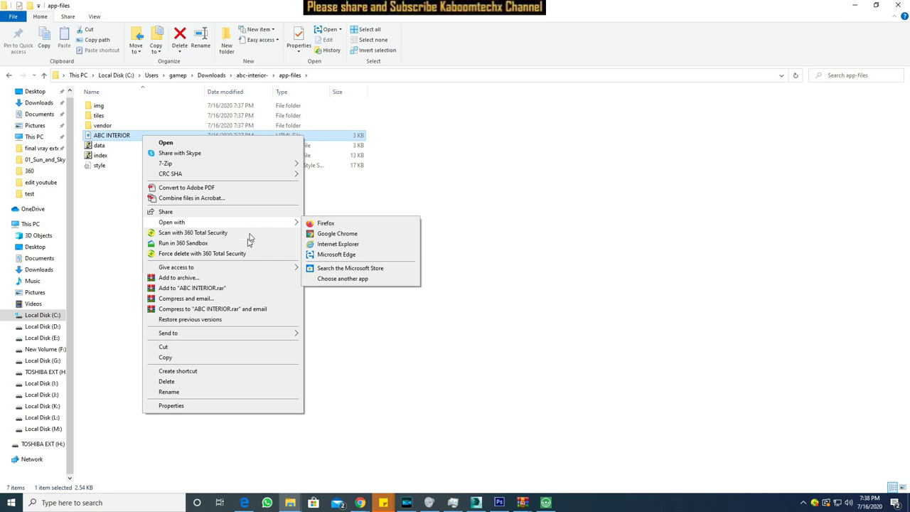
{"action": "mouse_move", "coordinate": [242, 336]}
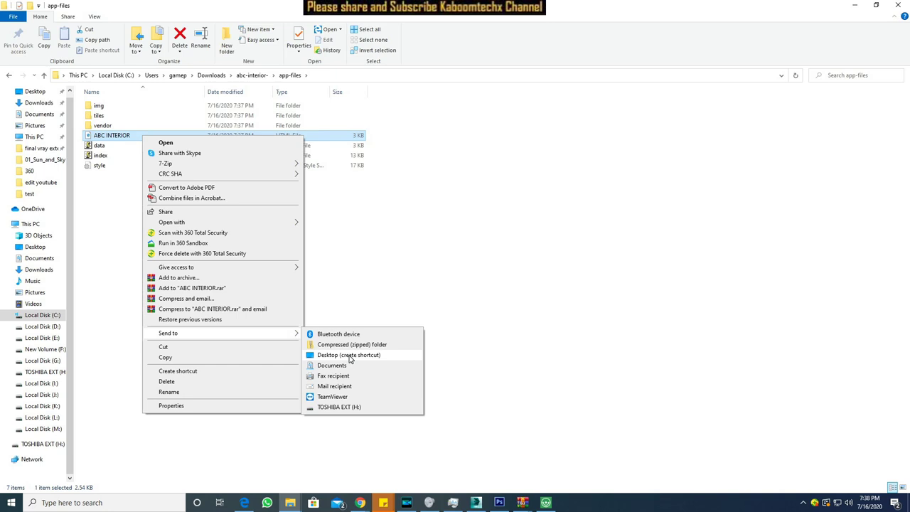
{"action": "left_click", "coordinate": [344, 358]}
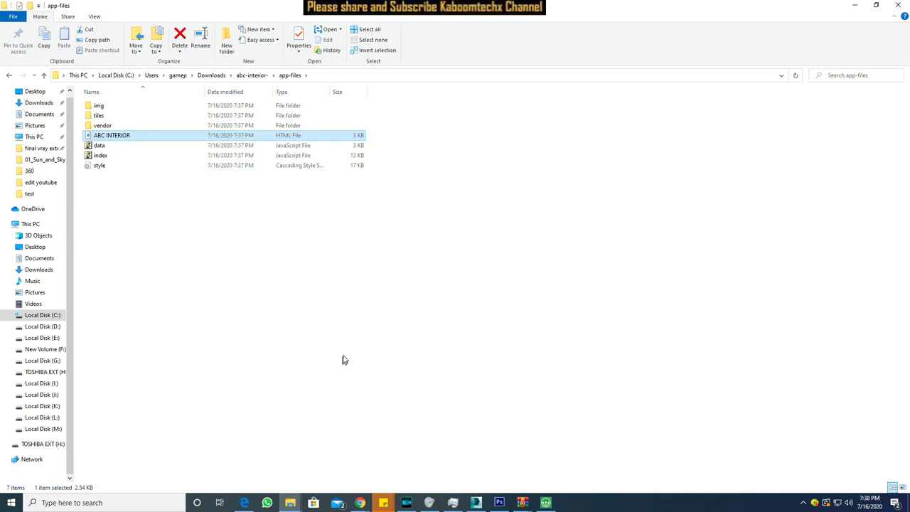
Check the new shortcut on the Desktop, then paste an ABC INTERIOR shortcut back into app-files
{"action": "left_click", "coordinate": [34, 92]}
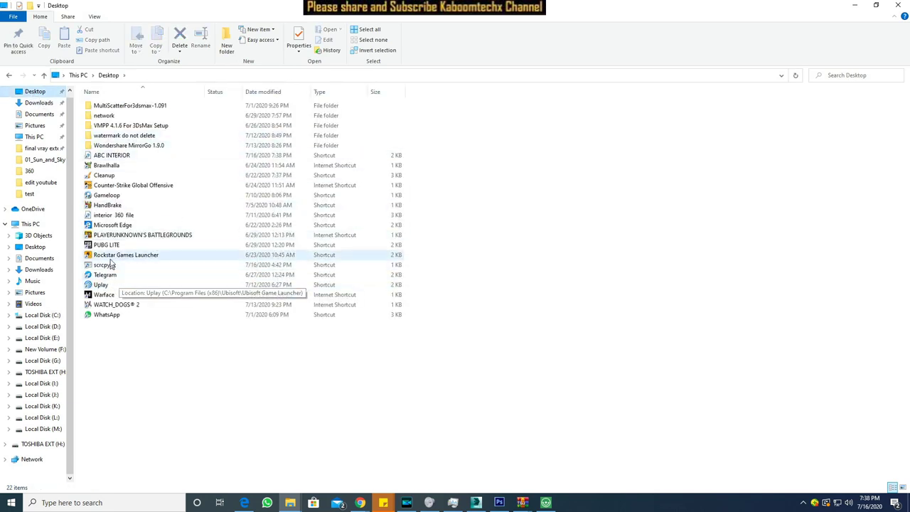
{"action": "left_click", "coordinate": [113, 219]}
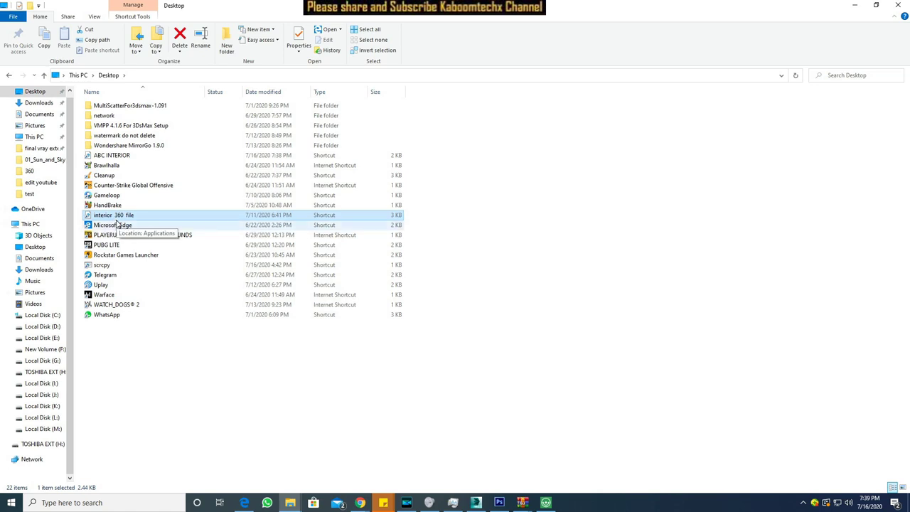
{"action": "left_click", "coordinate": [123, 155]}
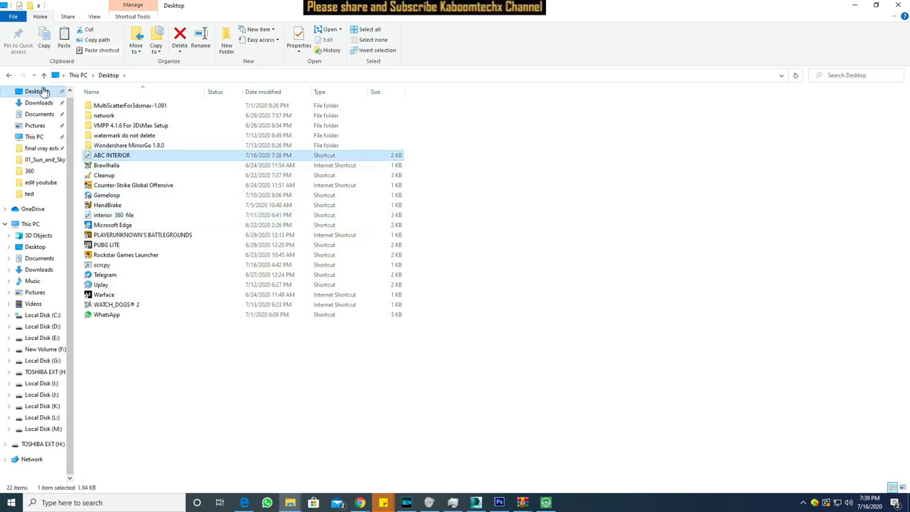
{"action": "left_click", "coordinate": [9, 76]}
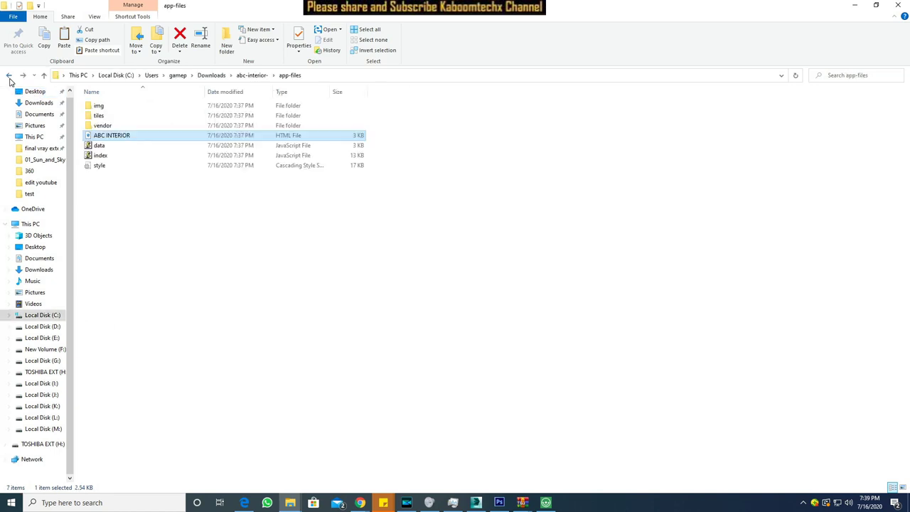
{"action": "left_click", "coordinate": [161, 206]}
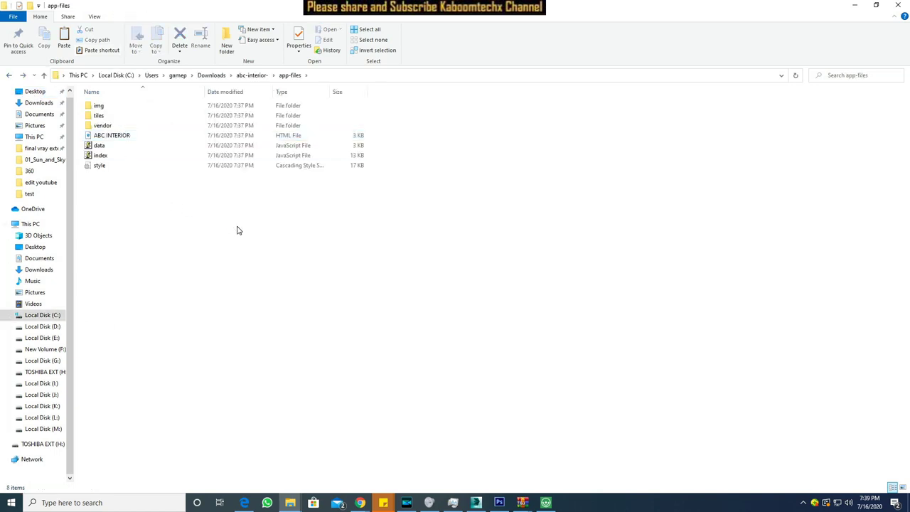
{"action": "key", "text": "ctrl+v"}
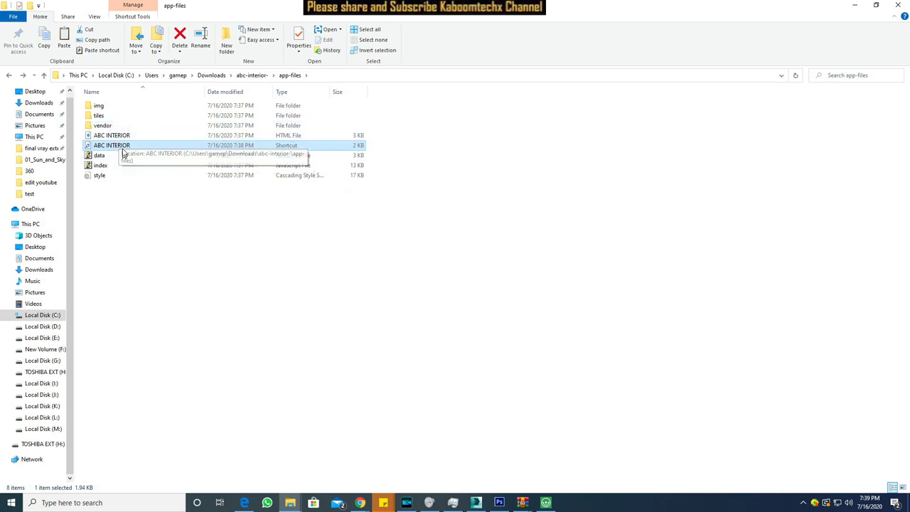
{"action": "right_click", "coordinate": [122, 151]}
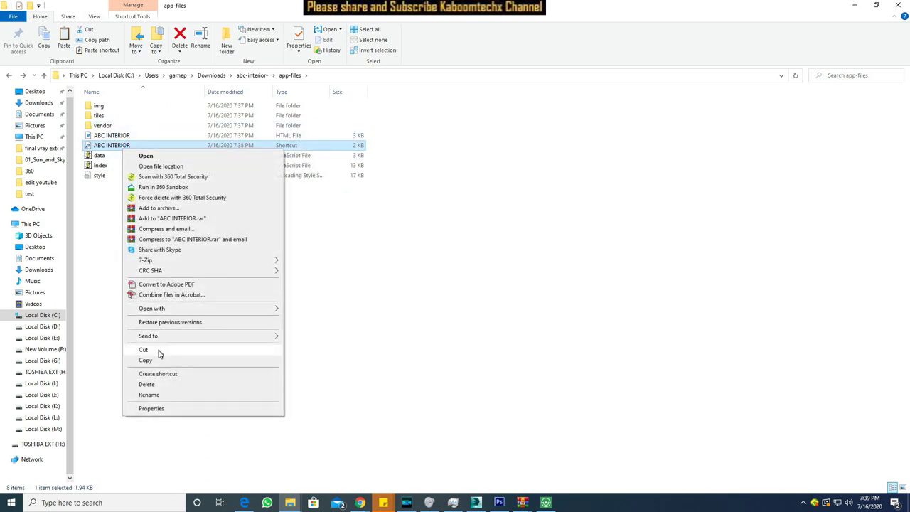
Cut the ABC INTERIOR shortcut and delete LICENSE and README from the abc-interior- folder
{"action": "left_click", "coordinate": [157, 349]}
{"action": "left_click", "coordinate": [242, 76]}
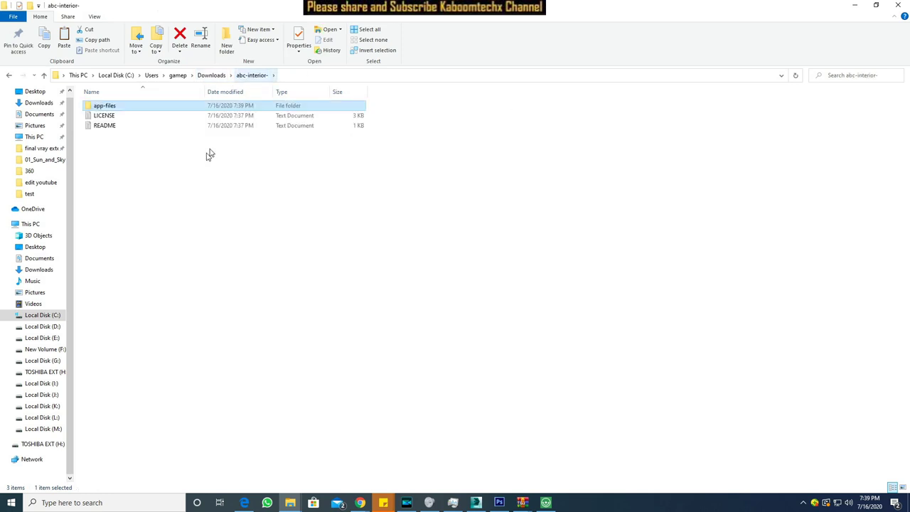
{"action": "left_click_drag", "start_coordinate": [114, 147], "coordinate": [133, 117]}
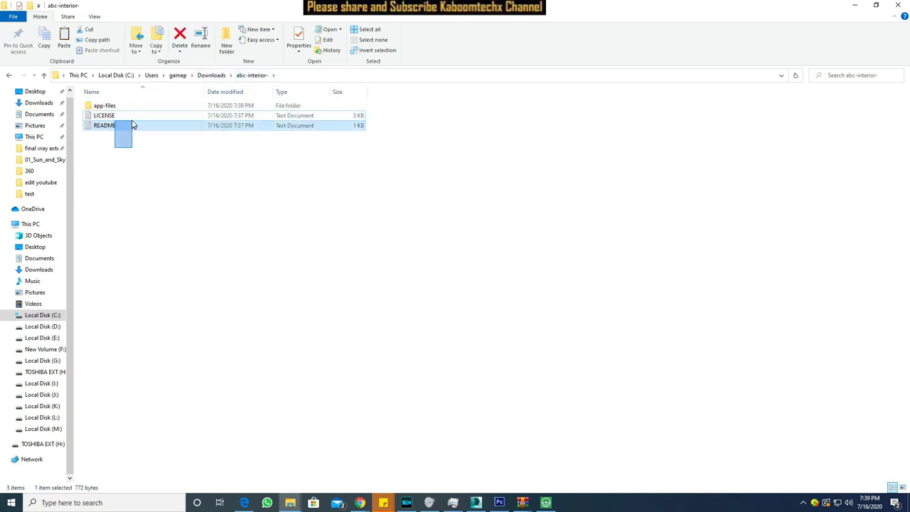
{"action": "key", "text": "Delete"}
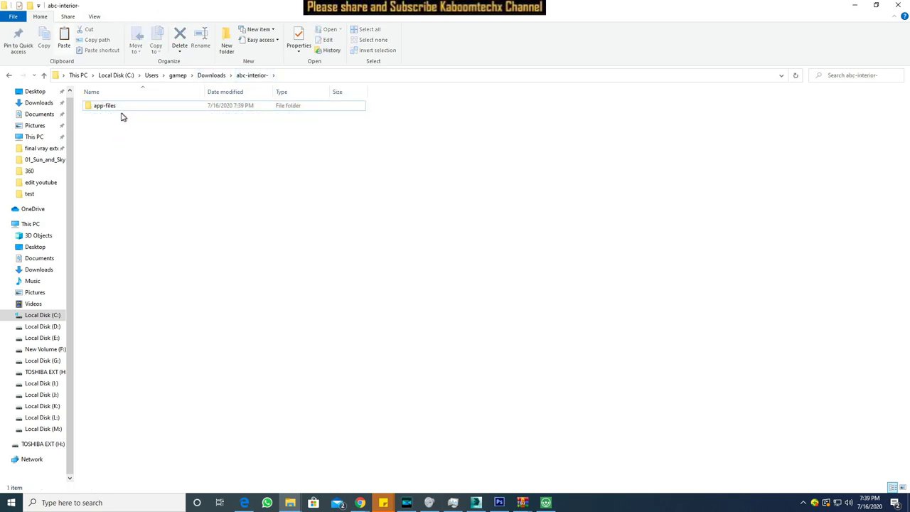
Paste the ABC INTERIOR shortcut beside app-files, keeping the name ABC INTERIOR
{"action": "left_click", "coordinate": [114, 111]}
{"action": "right_click", "coordinate": [137, 155]}
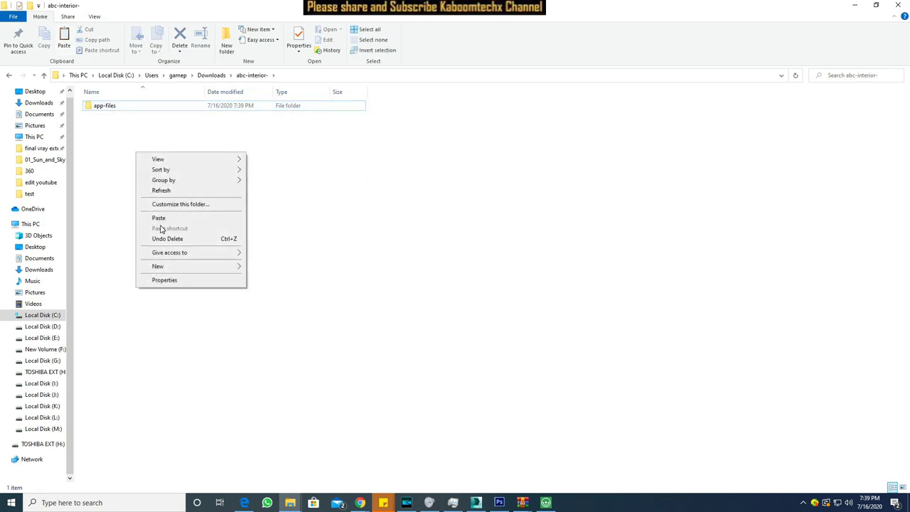
{"action": "left_click", "coordinate": [101, 114]}
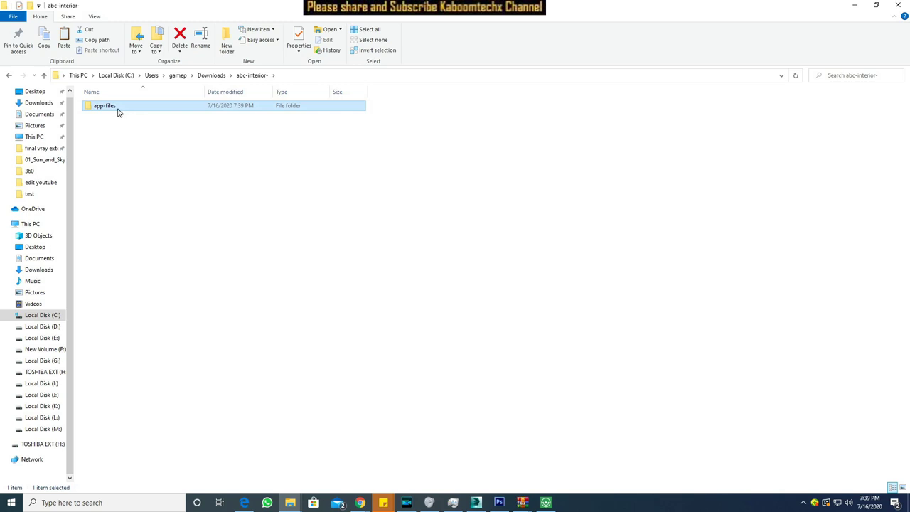
{"action": "right_click", "coordinate": [119, 159]}
{"action": "left_click", "coordinate": [142, 221]}
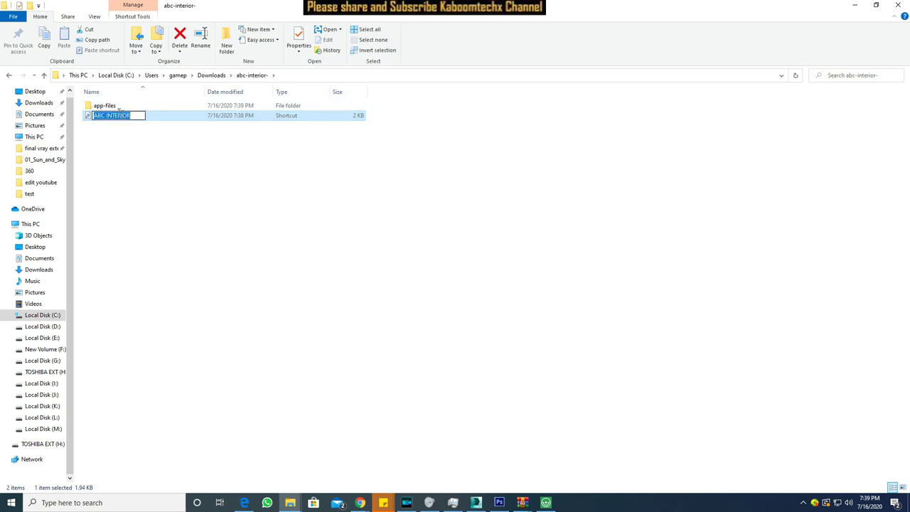
{"action": "left_click", "coordinate": [144, 154]}
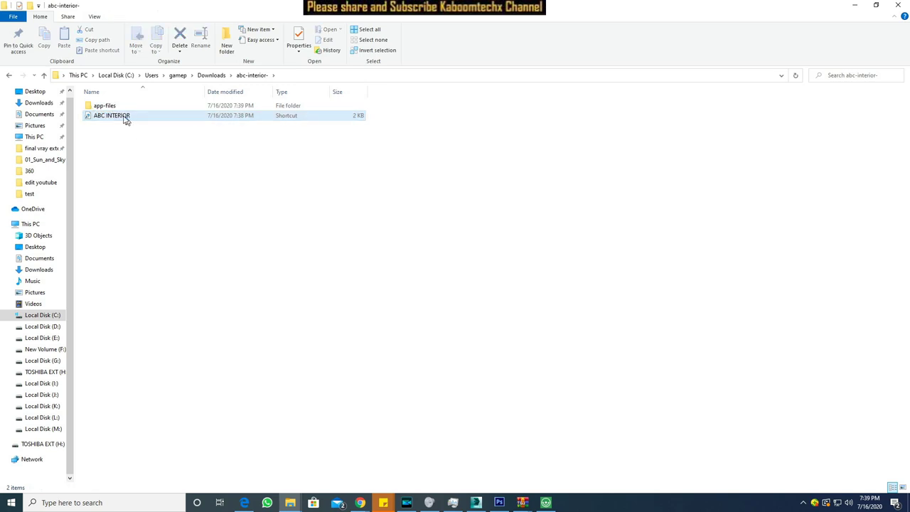
Check inside app-files, then launch the tour from the ABC INTERIOR shortcut
{"action": "left_click", "coordinate": [100, 110]}
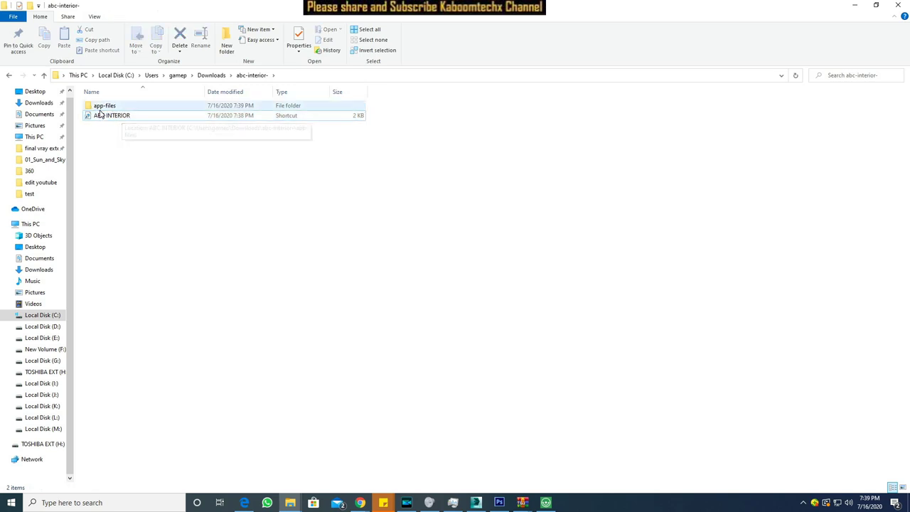
{"action": "double_click", "coordinate": [100, 106]}
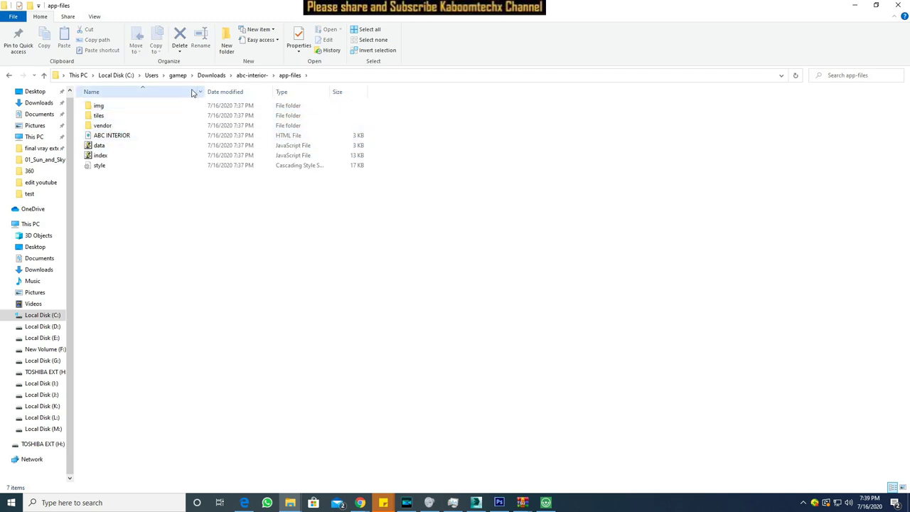
{"action": "left_click", "coordinate": [10, 75]}
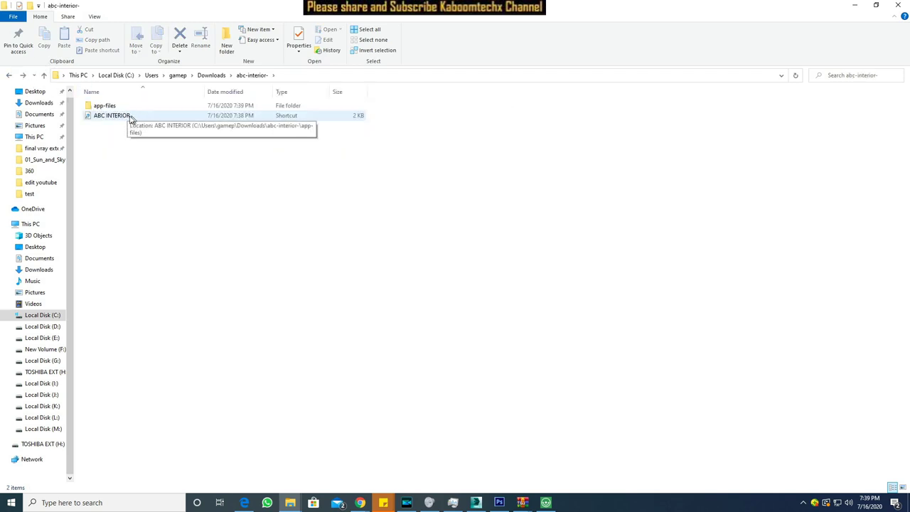
{"action": "double_click", "coordinate": [127, 118]}
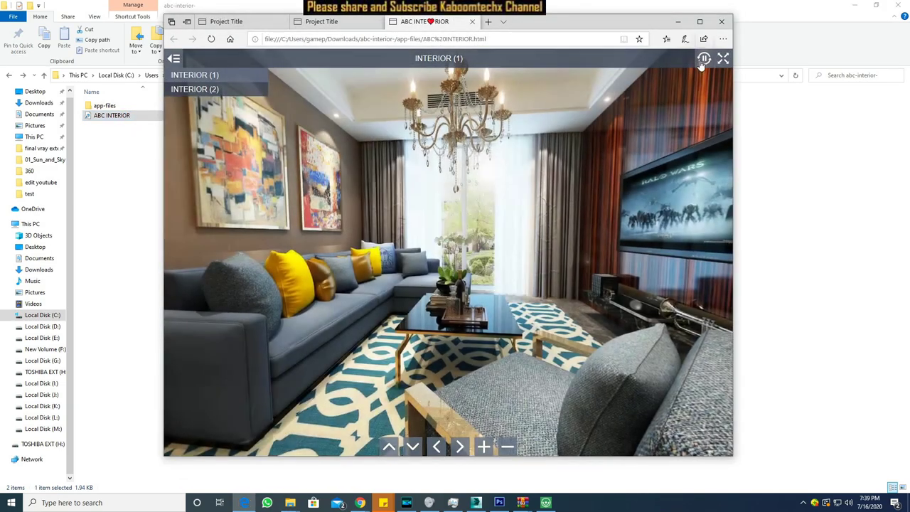
Close the ABC INTERIOR and old Project Title pages in Edge
{"action": "left_click", "coordinate": [701, 24]}
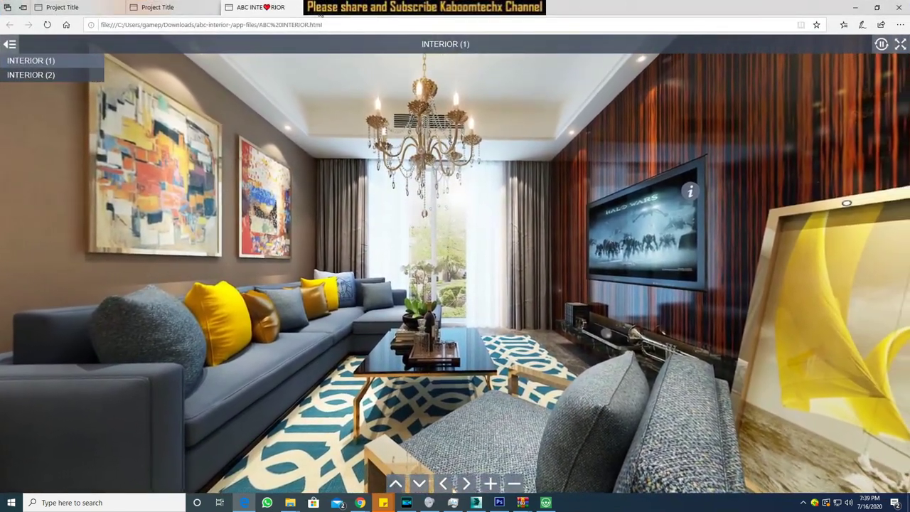
{"action": "left_click", "coordinate": [308, 7]}
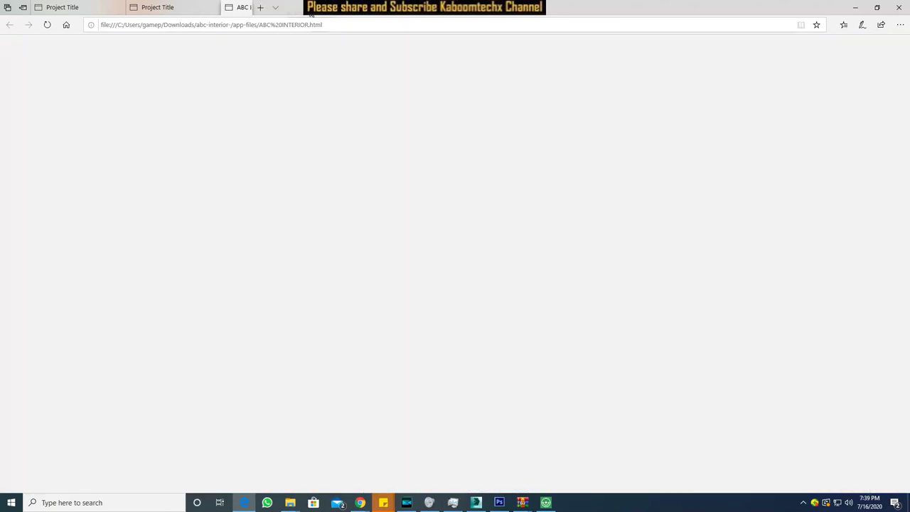
{"action": "left_click", "coordinate": [214, 8]}
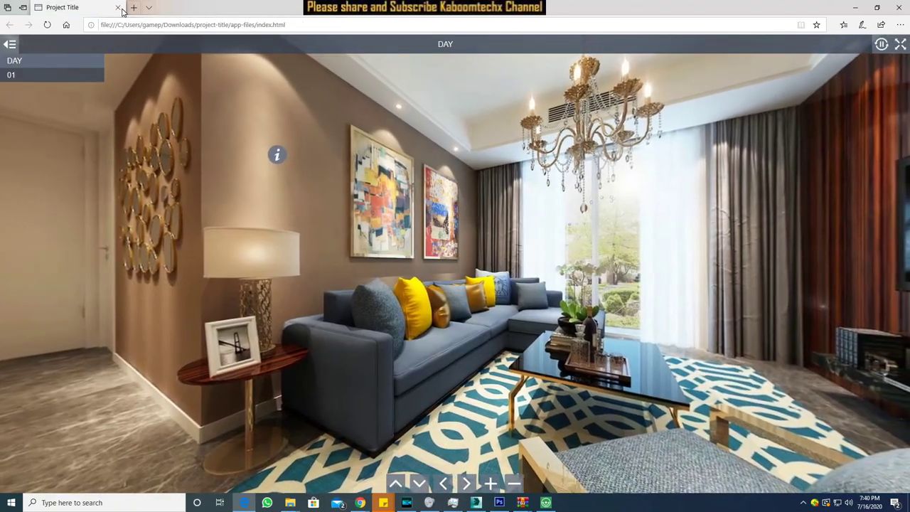
{"action": "left_click", "coordinate": [120, 7]}
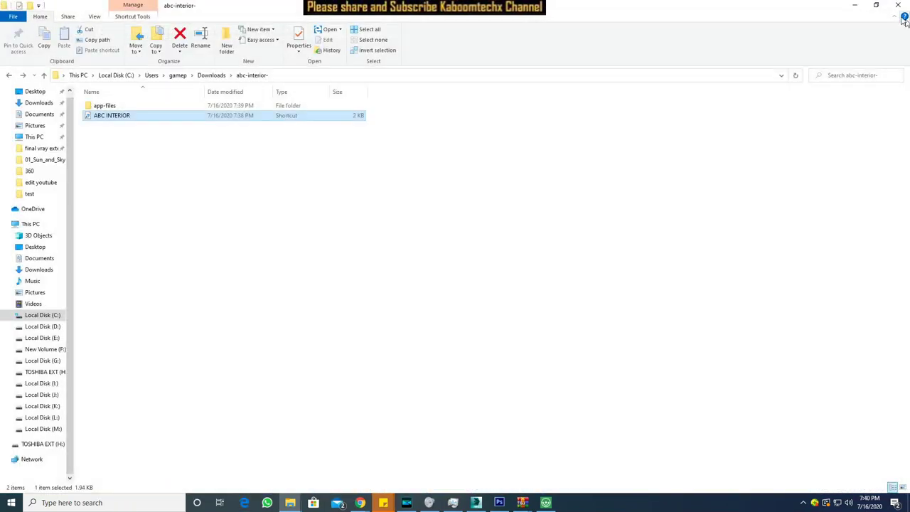
Reopen the tour from the ABC INTERIOR shortcut, close the browser, and bring up the shortcut's options
{"action": "left_click", "coordinate": [135, 170]}
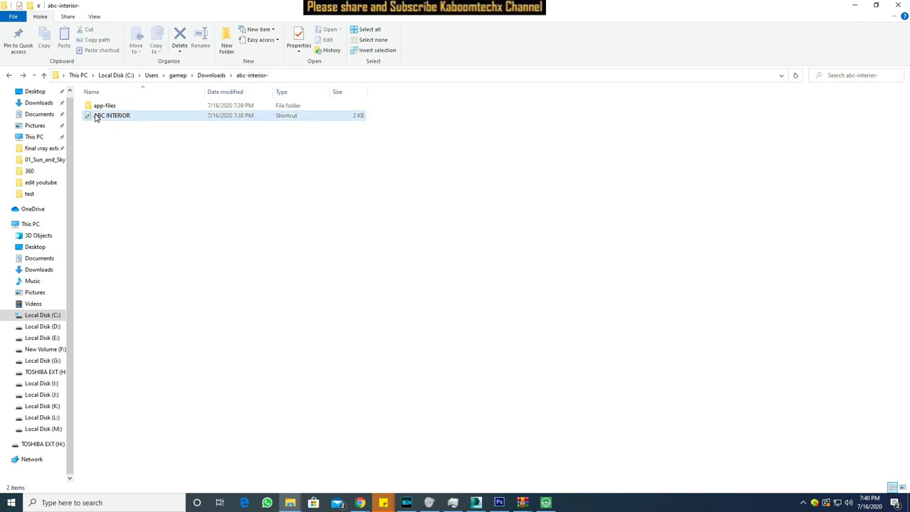
{"action": "left_click", "coordinate": [122, 118]}
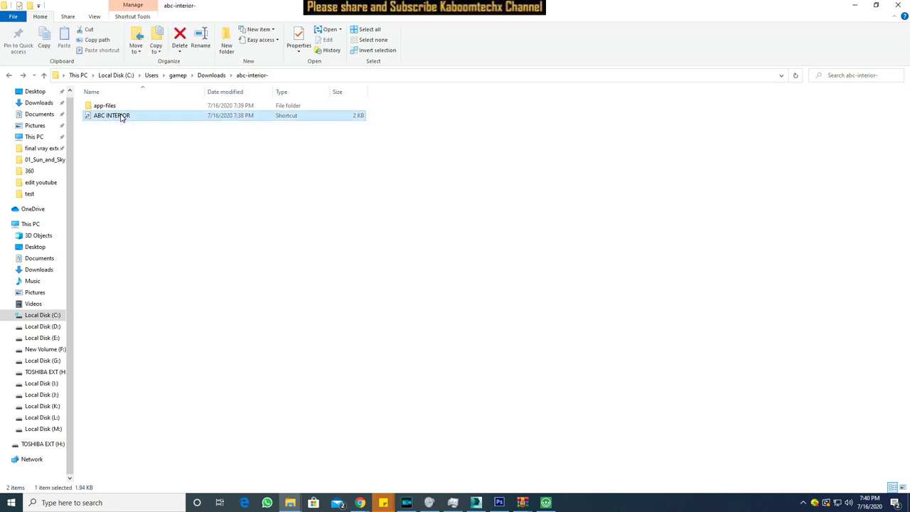
{"action": "double_click", "coordinate": [127, 117]}
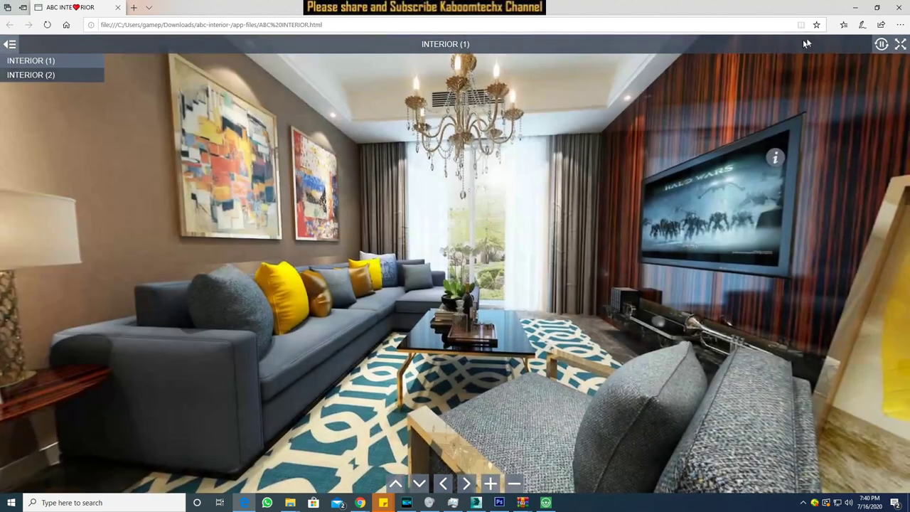
{"action": "left_click", "coordinate": [897, 7]}
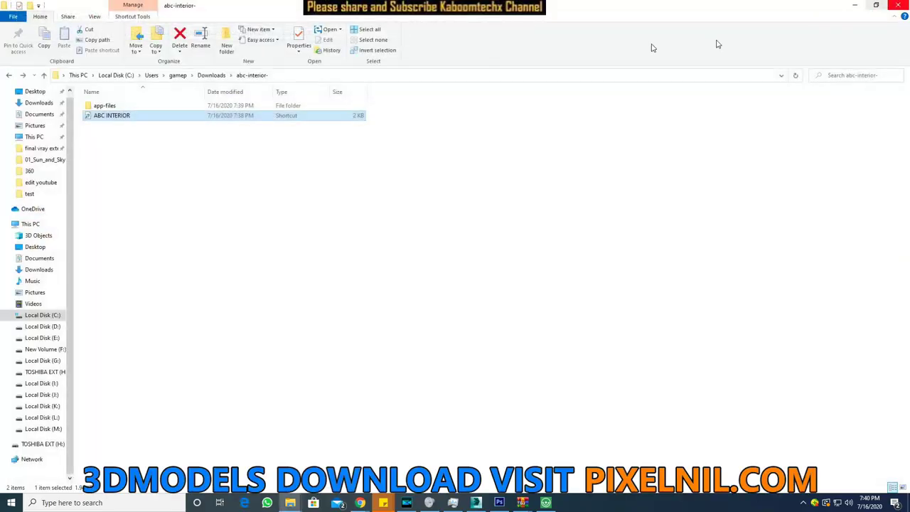
{"action": "right_click", "coordinate": [123, 117]}
Open the ABC INTERIOR tour in Google Chrome and drag around its black panorama
{"action": "mouse_move", "coordinate": [180, 282]}
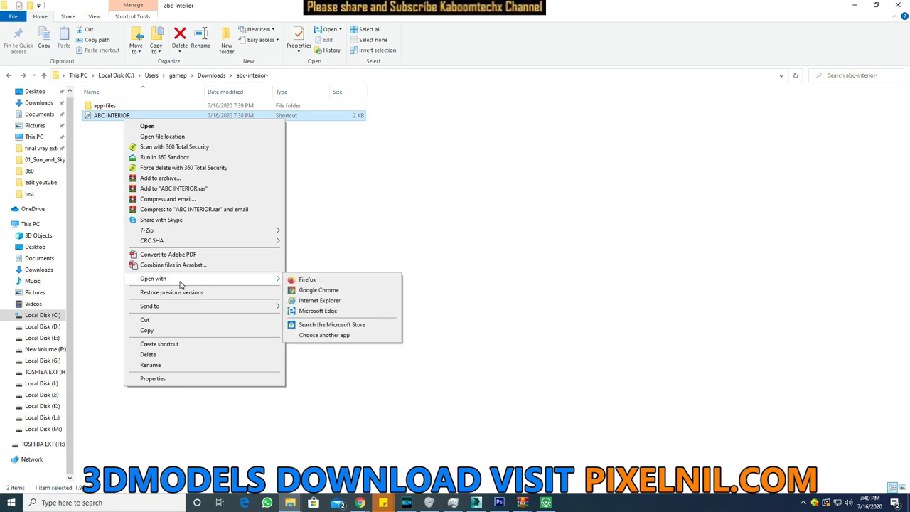
{"action": "left_click", "coordinate": [321, 291]}
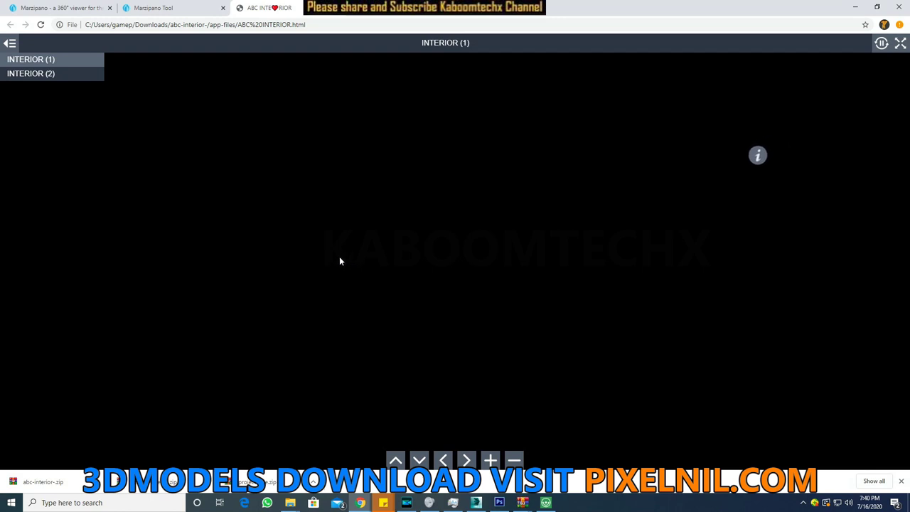
{"action": "mouse_move", "coordinate": [339, 260]}
{"action": "left_mouse_down"}
{"action": "mouse_move", "coordinate": [382, 265]}
{"action": "mouse_move", "coordinate": [431, 305]}
{"action": "left_mouse_up"}
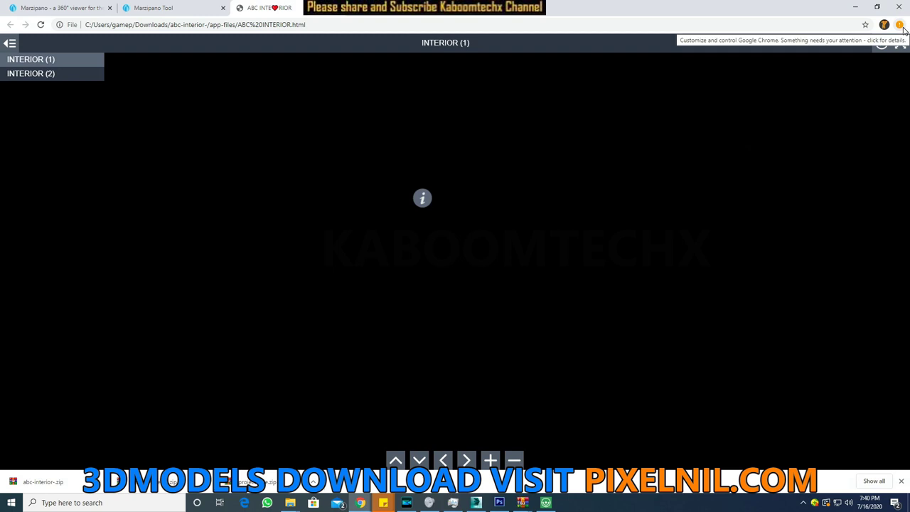
Inspect Chrome's menu and the page's site information, then close the ABC INTERIOR tab
{"action": "left_click", "coordinate": [901, 26]}
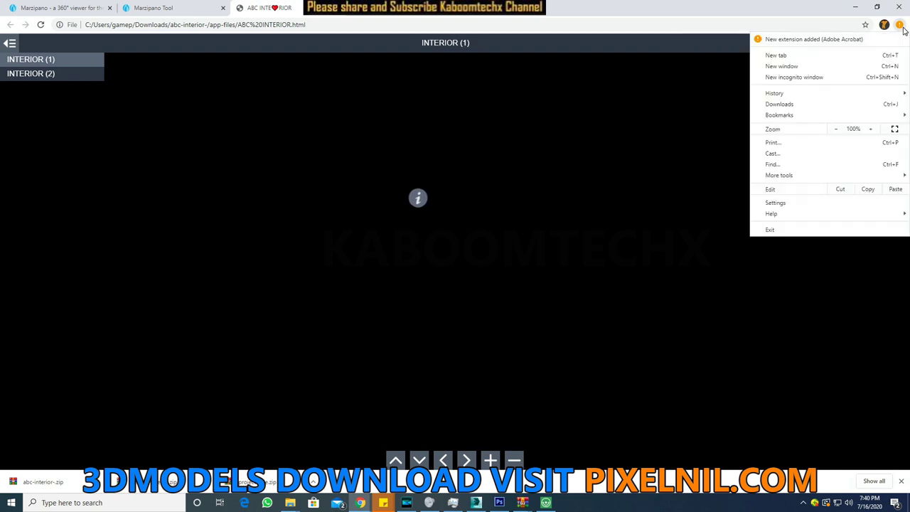
{"action": "left_click", "coordinate": [239, 24]}
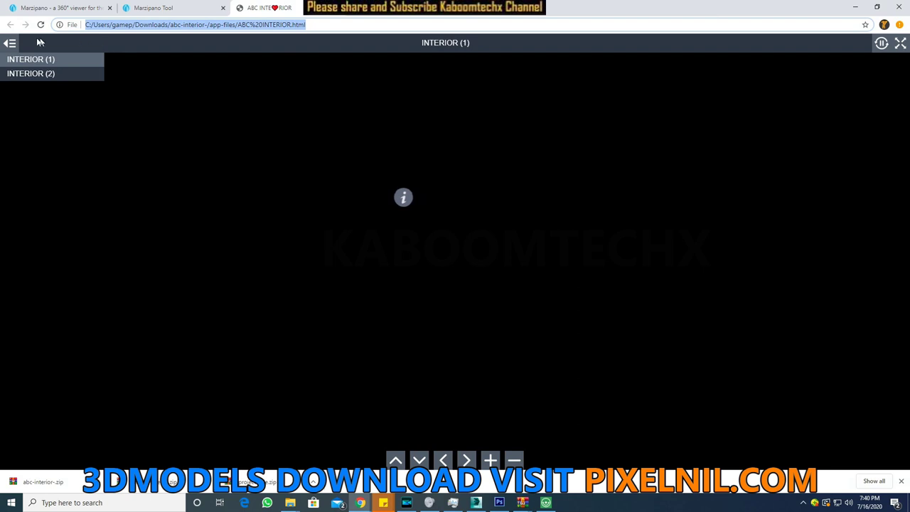
{"action": "left_click", "coordinate": [67, 25]}
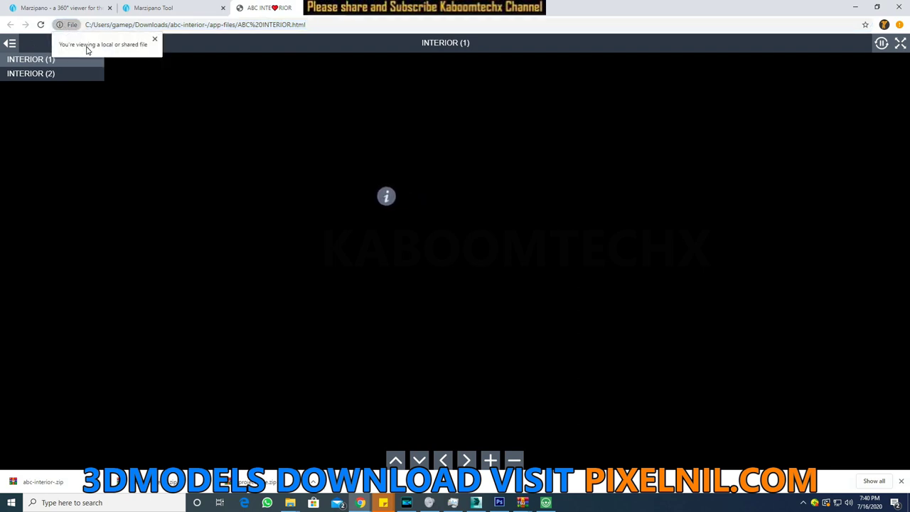
{"action": "left_click", "coordinate": [274, 258]}
{"action": "right_click", "coordinate": [601, 319]}
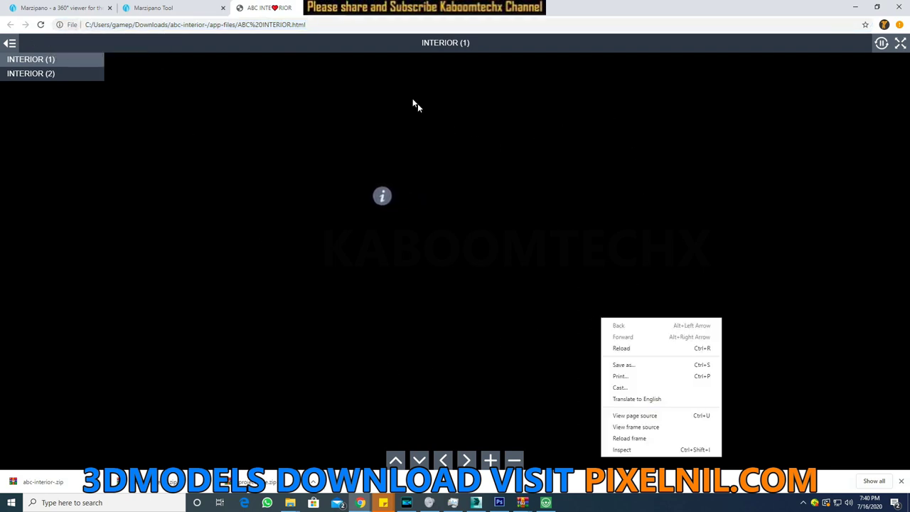
{"action": "left_click", "coordinate": [340, 13]}
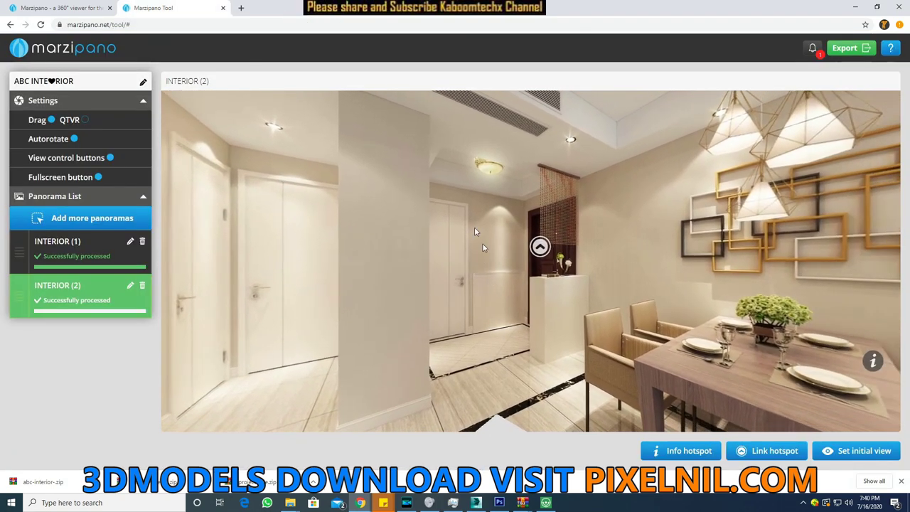
Minimize Chrome and open the ABC INTERIOR shortcut in Internet Explorer, postponing its setup prompt
{"action": "left_click", "coordinate": [855, 7]}
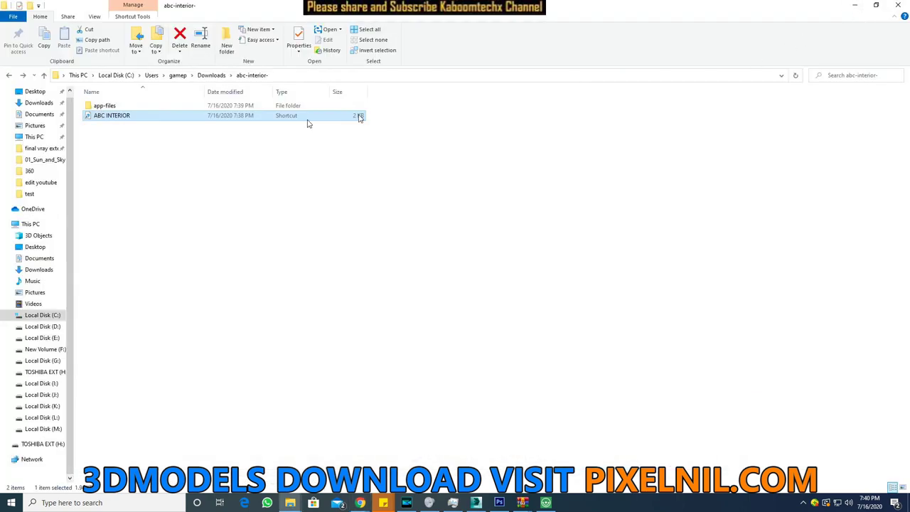
{"action": "right_click", "coordinate": [231, 118]}
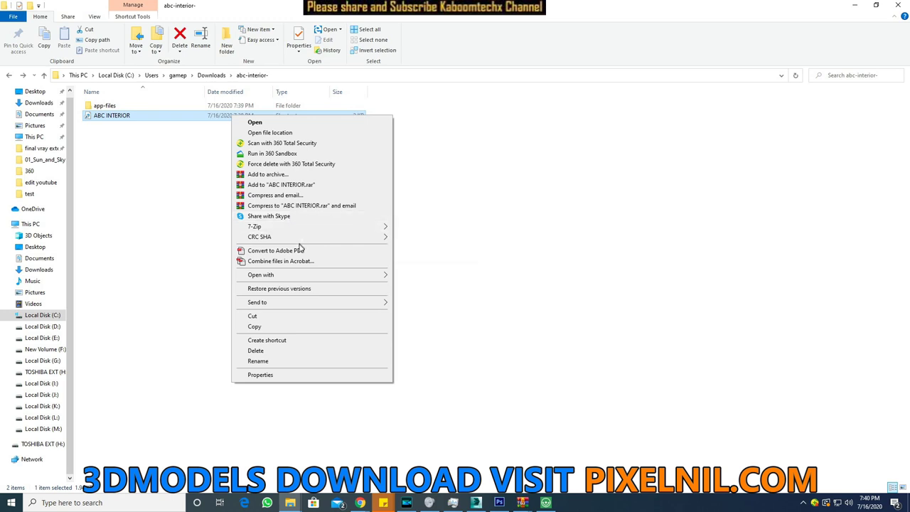
{"action": "mouse_move", "coordinate": [306, 278]}
{"action": "mouse_move", "coordinate": [305, 307]}
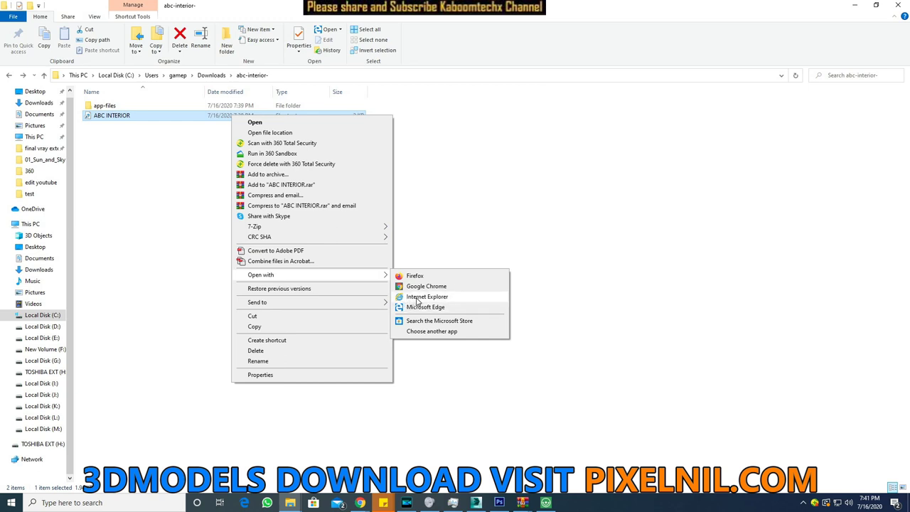
{"action": "left_click", "coordinate": [418, 301]}
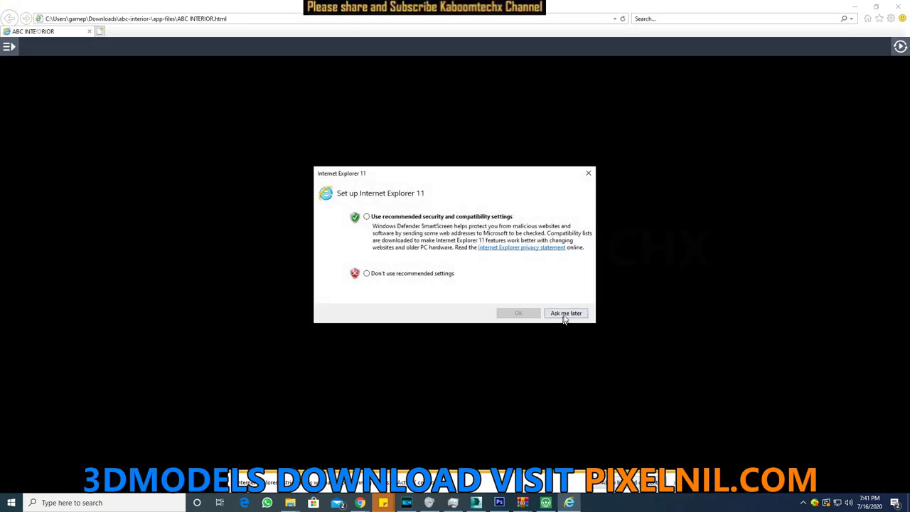
{"action": "left_click", "coordinate": [566, 314]}
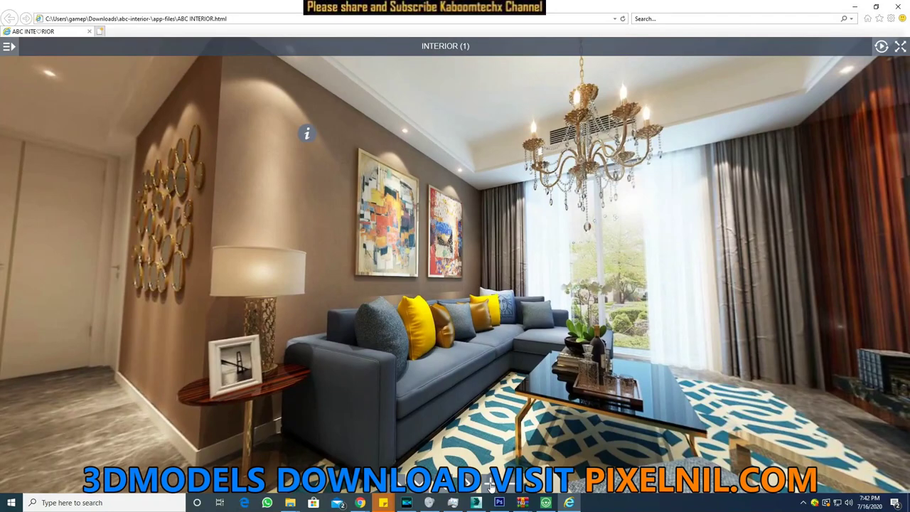
Test the tour's zoom in and zoom out buttons, ending with Internet Explorer maximized
{"action": "left_click", "coordinate": [879, 8]}
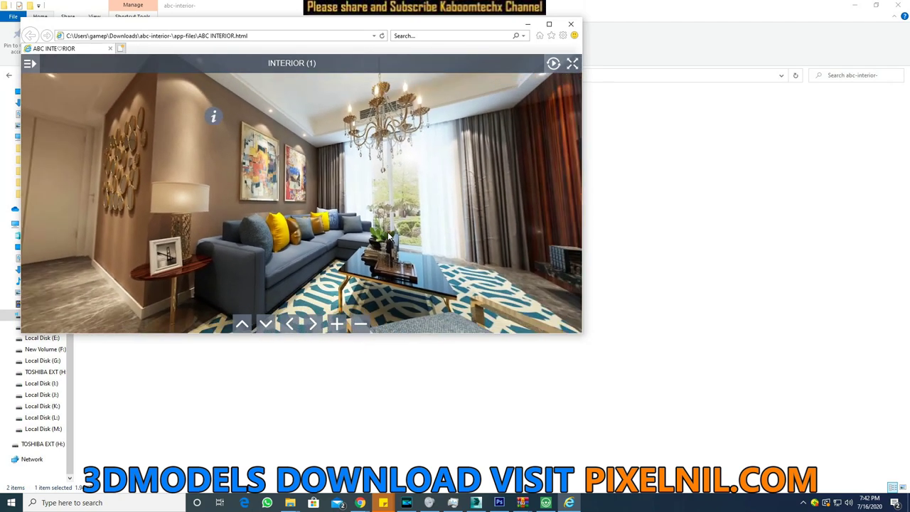
{"action": "left_click", "coordinate": [338, 325]}
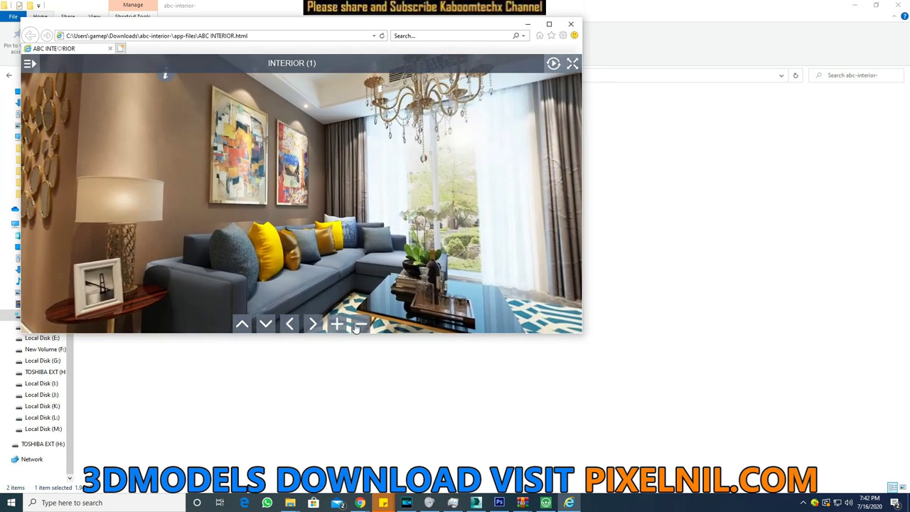
{"action": "left_click", "coordinate": [358, 325]}
{"action": "left_click", "coordinate": [549, 24]}
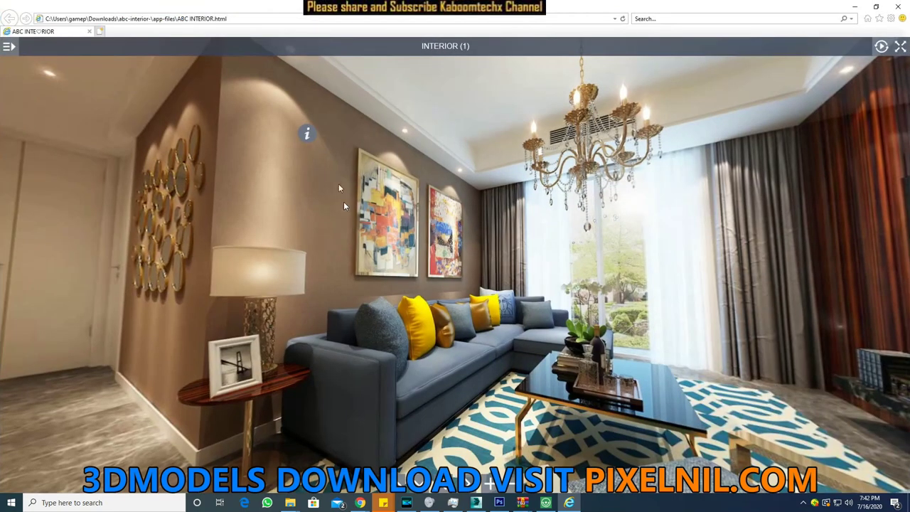
Open the WALLPAPER and TV info hotspots, then turn toward the dining room
{"action": "left_click_drag", "start_coordinate": [340, 189], "coordinate": [375, 153]}
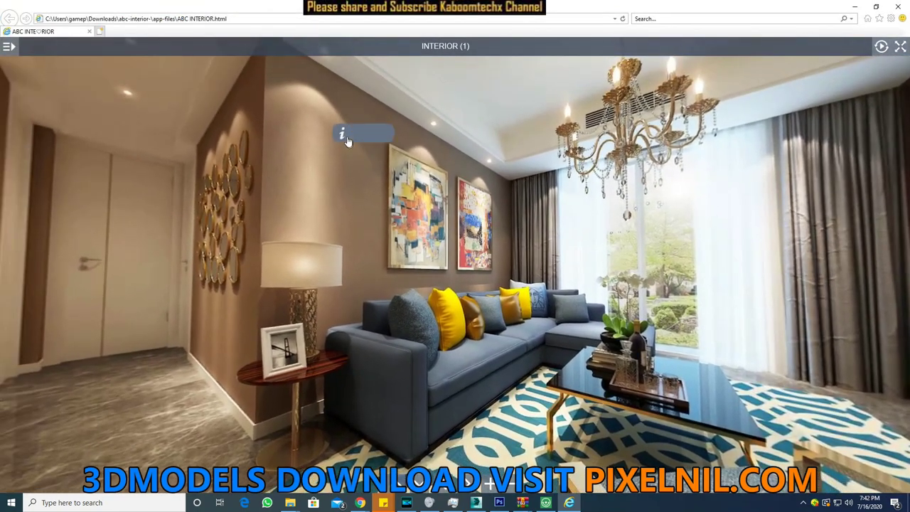
{"action": "left_click", "coordinate": [346, 139]}
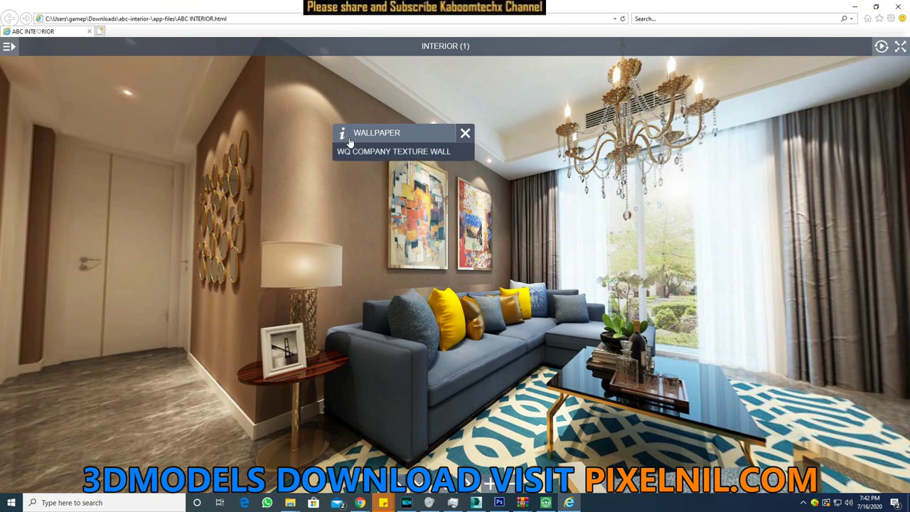
{"action": "left_click_drag", "start_coordinate": [569, 252], "coordinate": [590, 171]}
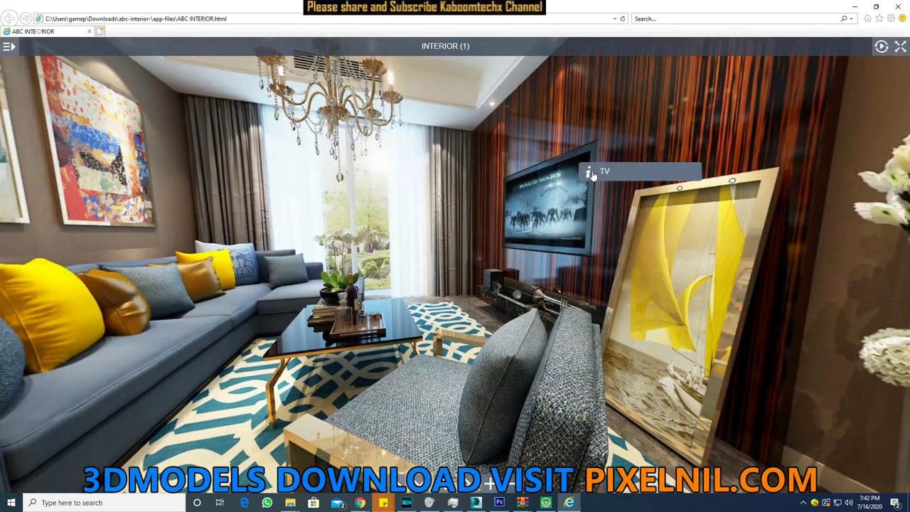
{"action": "left_click", "coordinate": [591, 174]}
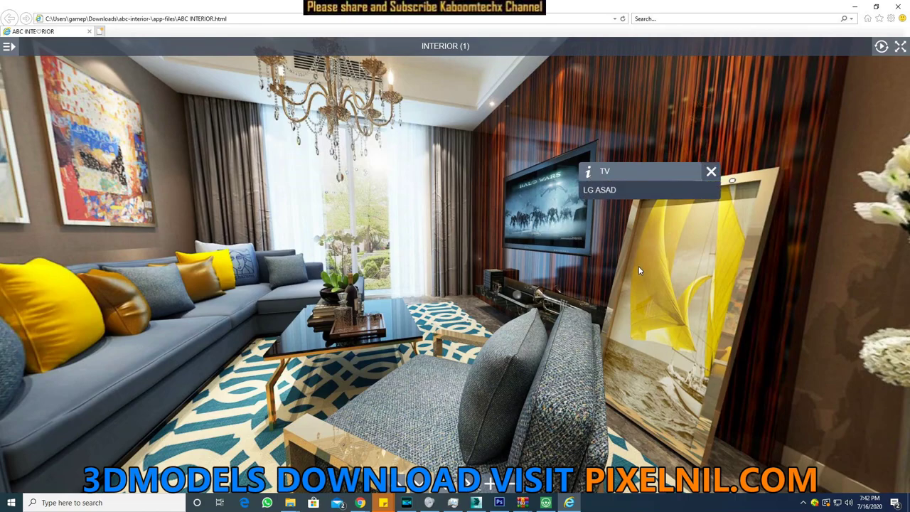
{"action": "left_click_drag", "start_coordinate": [639, 270], "coordinate": [478, 310]}
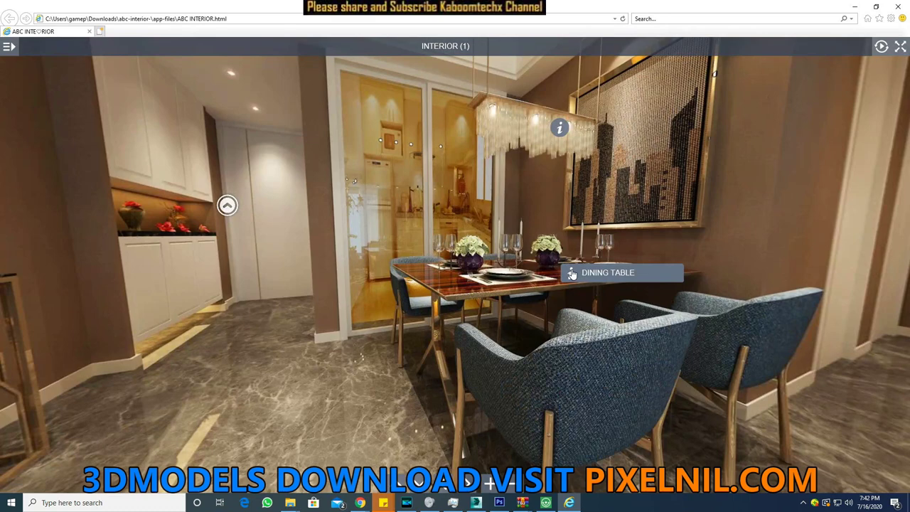
Open the DINING TABLE hotspot, then tilt the view toward floor and ceiling
{"action": "left_click", "coordinate": [572, 274]}
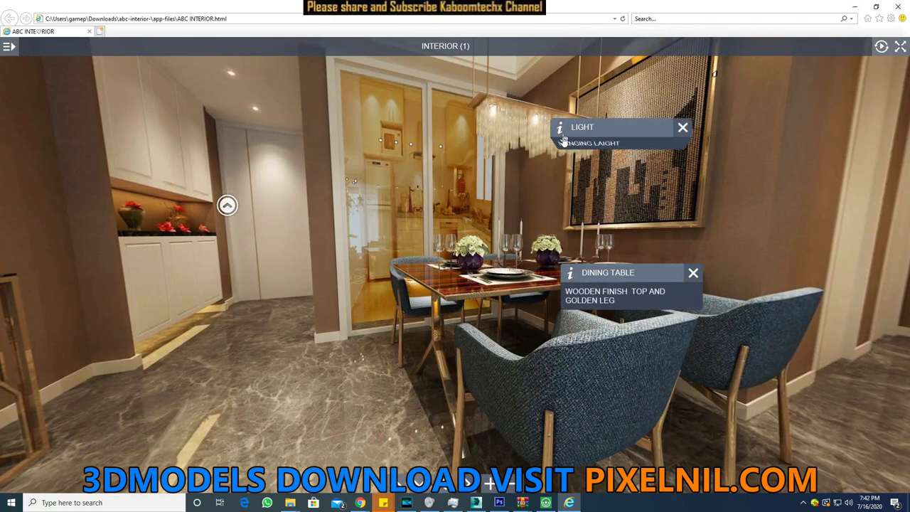
{"action": "left_click_drag", "start_coordinate": [562, 134], "coordinate": [432, 381]}
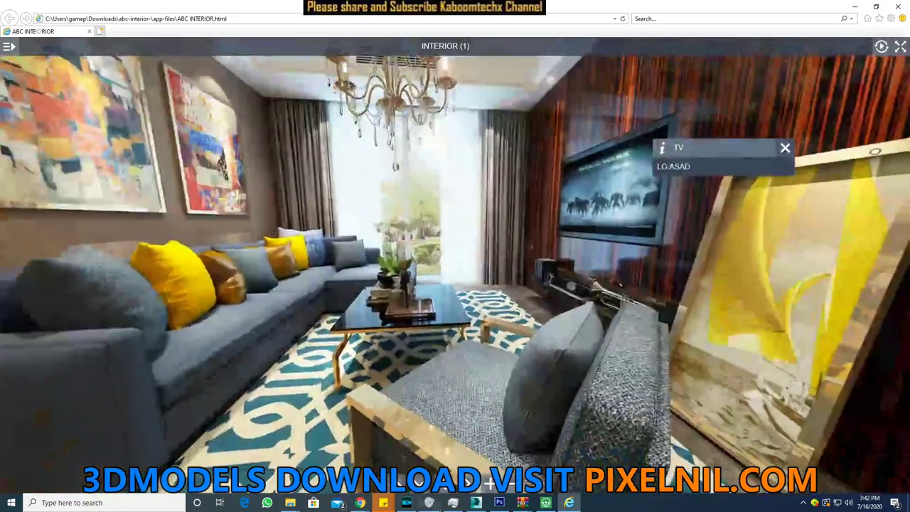
{"action": "mouse_move", "coordinate": [430, 503]}
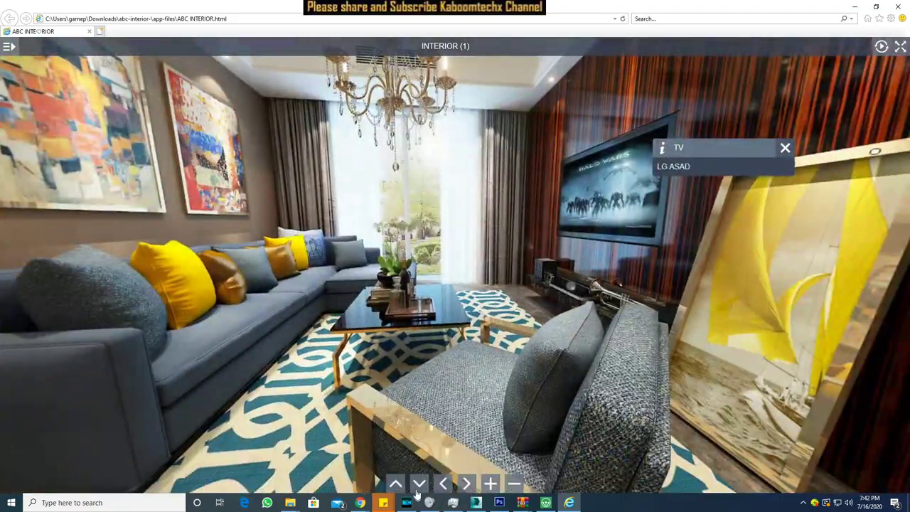
{"action": "left_click", "coordinate": [420, 484]}
{"action": "left_click", "coordinate": [396, 484]}
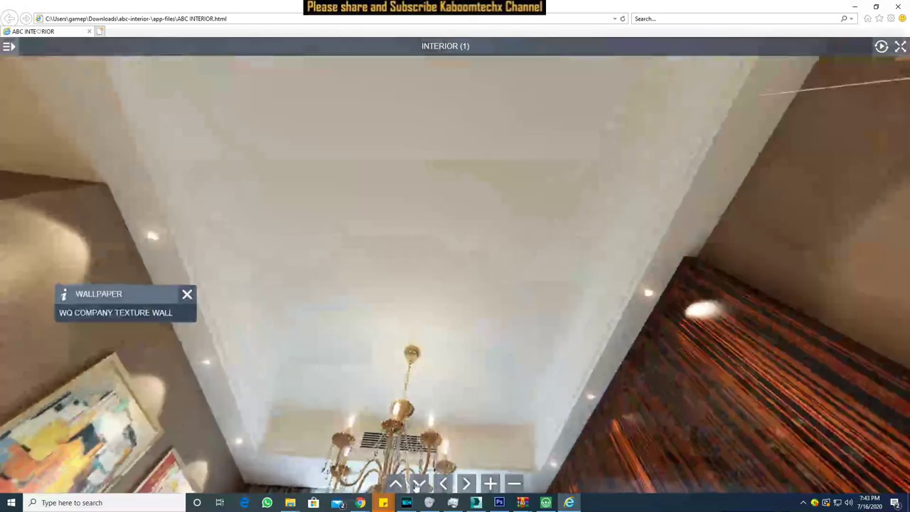
{"action": "left_click", "coordinate": [420, 484]}
Turn past the console table to the hallway and jump to INTERIOR (2)
{"action": "left_click", "coordinate": [466, 484]}
{"action": "left_click", "coordinate": [466, 484]}
{"action": "left_click", "coordinate": [443, 485]}
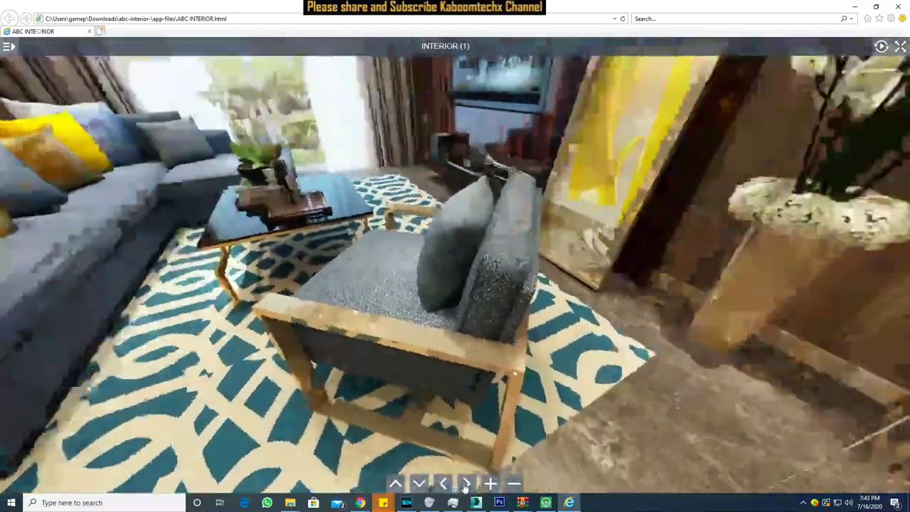
{"action": "left_click", "coordinate": [466, 484]}
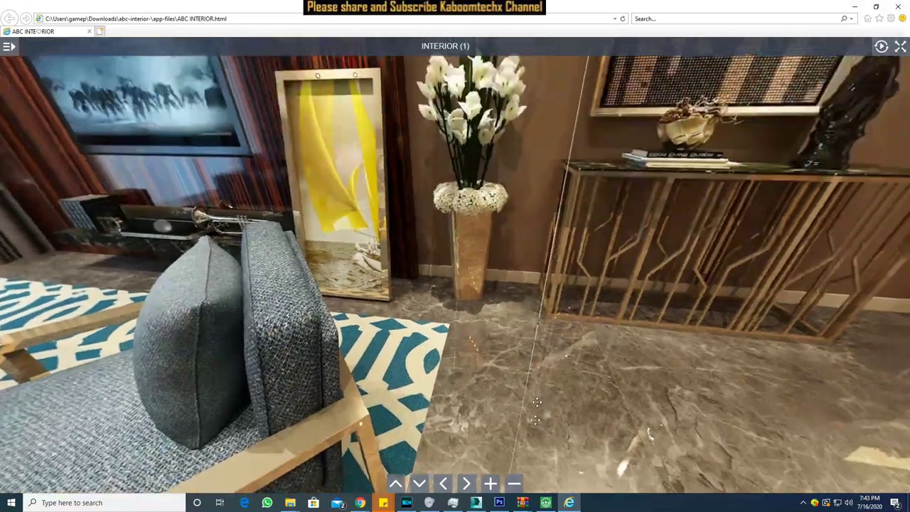
{"action": "left_click_drag", "start_coordinate": [537, 402], "coordinate": [397, 209]}
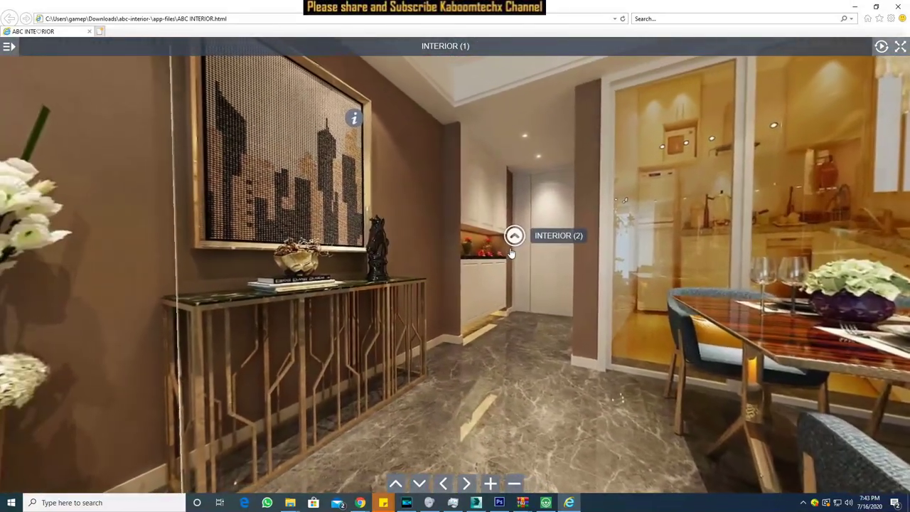
{"action": "left_click", "coordinate": [509, 251]}
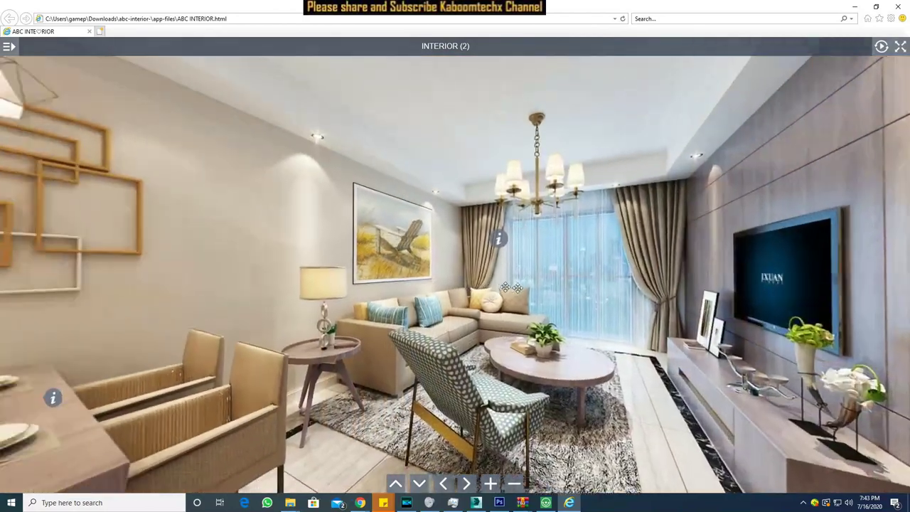
{"action": "left_click_drag", "start_coordinate": [510, 288], "coordinate": [569, 344]}
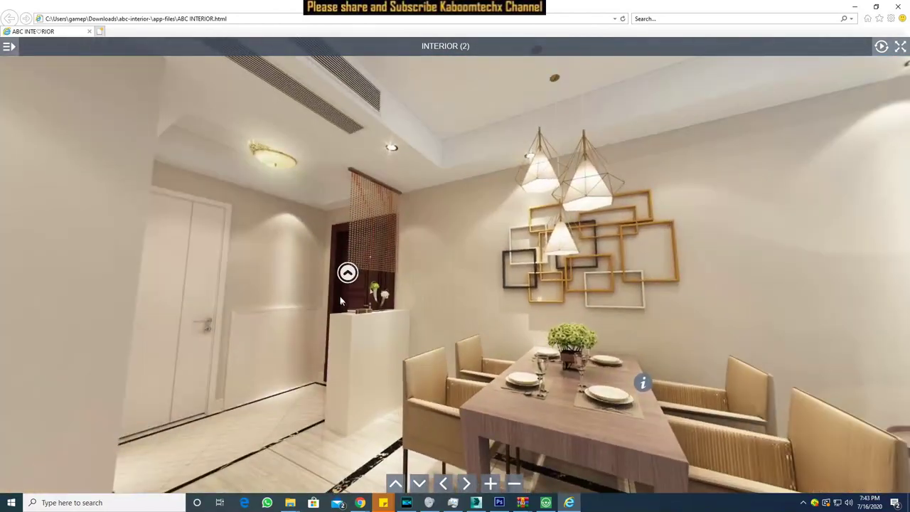
{"action": "left_click", "coordinate": [347, 274]}
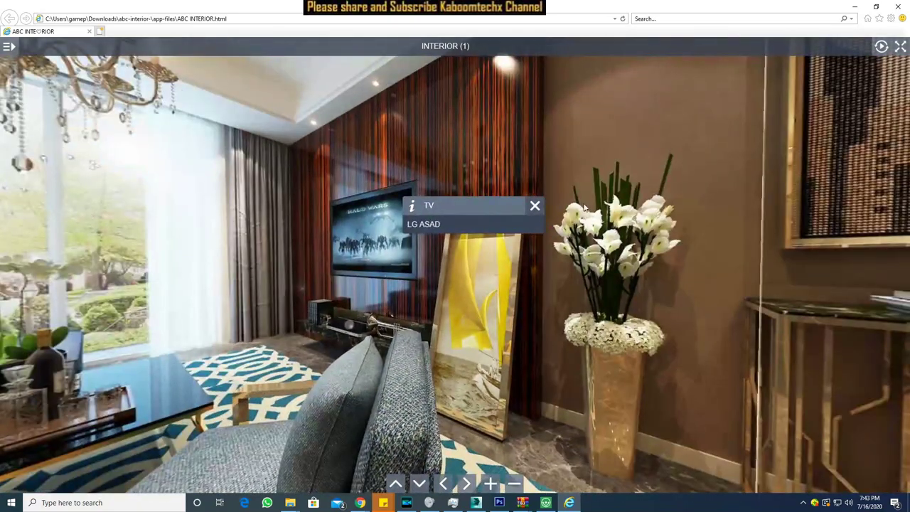
{"action": "left_click", "coordinate": [535, 205]}
{"action": "left_click_drag", "start_coordinate": [535, 205], "coordinate": [254, 305]}
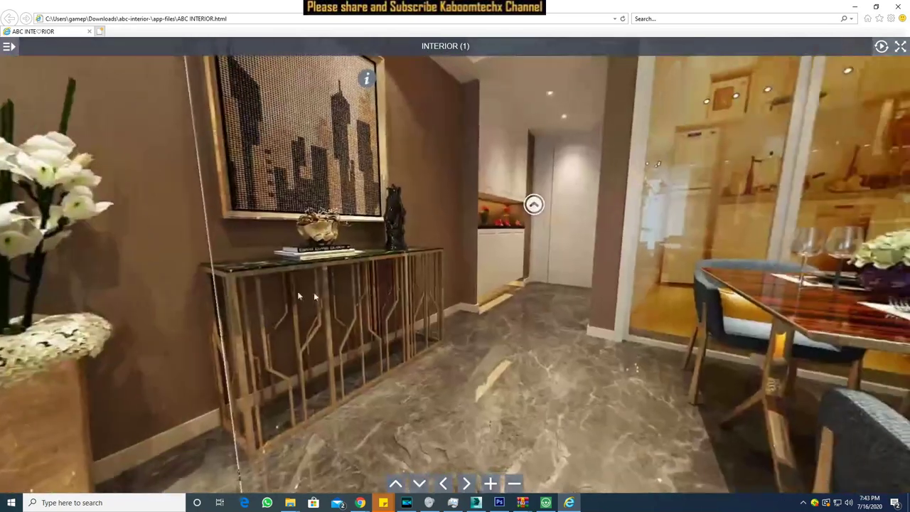
{"action": "left_click", "coordinate": [491, 203]}
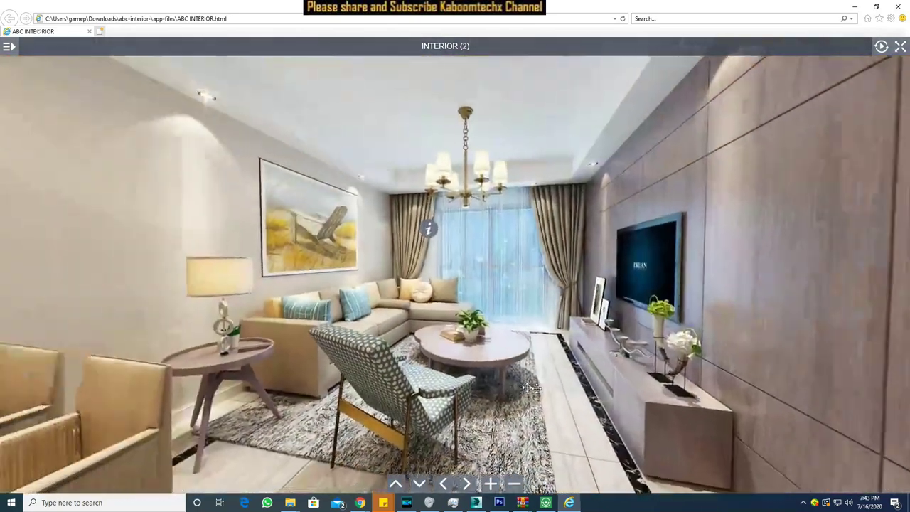
{"action": "left_click_drag", "start_coordinate": [429, 382], "coordinate": [679, 406]}
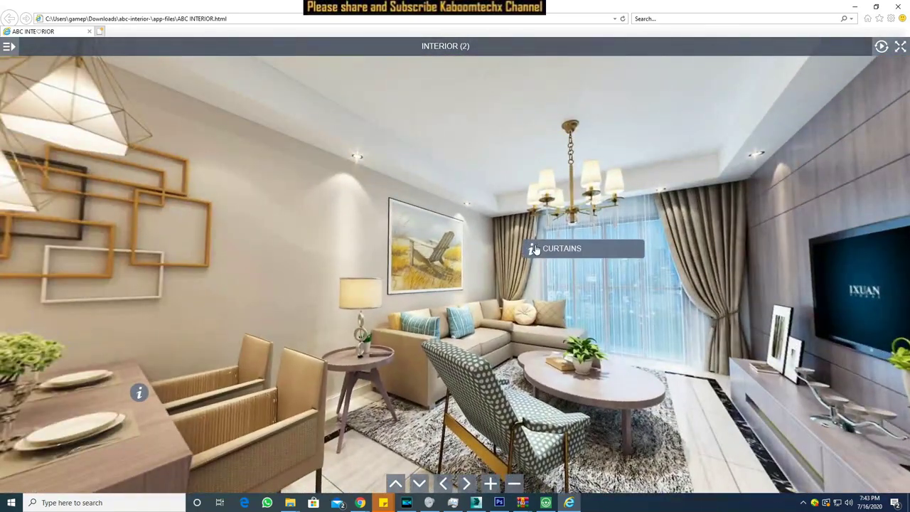
{"action": "left_click", "coordinate": [534, 249]}
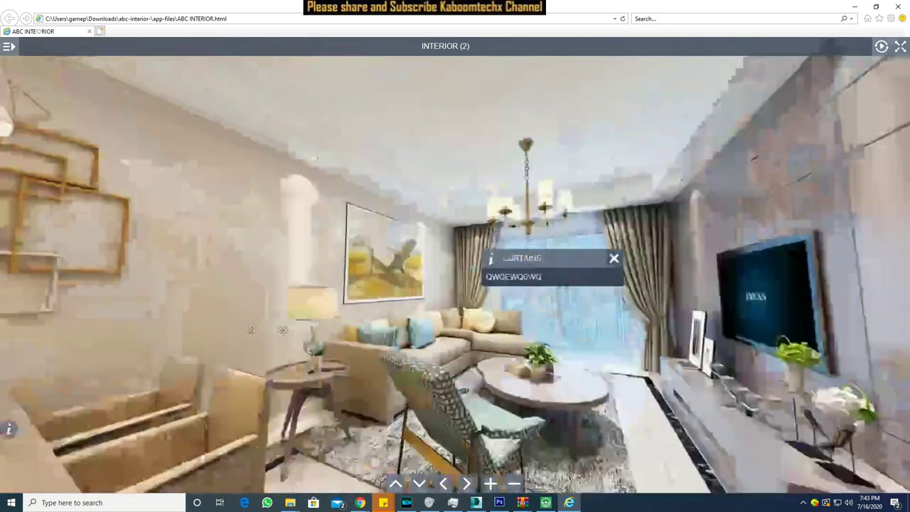
{"action": "left_click_drag", "start_coordinate": [251, 329], "coordinate": [505, 376]}
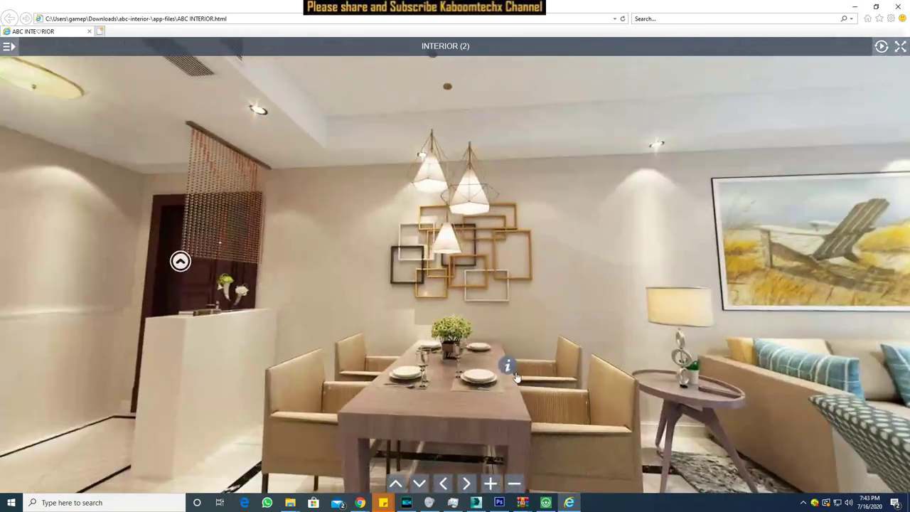
{"action": "left_click", "coordinate": [505, 377]}
{"action": "left_click_drag", "start_coordinate": [560, 412], "coordinate": [645, 348]}
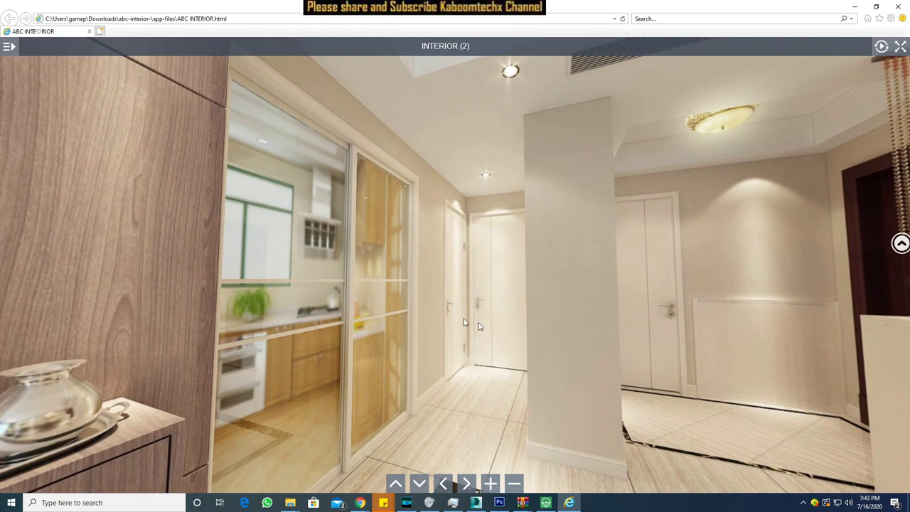
{"action": "mouse_move", "coordinate": [293, 500]}
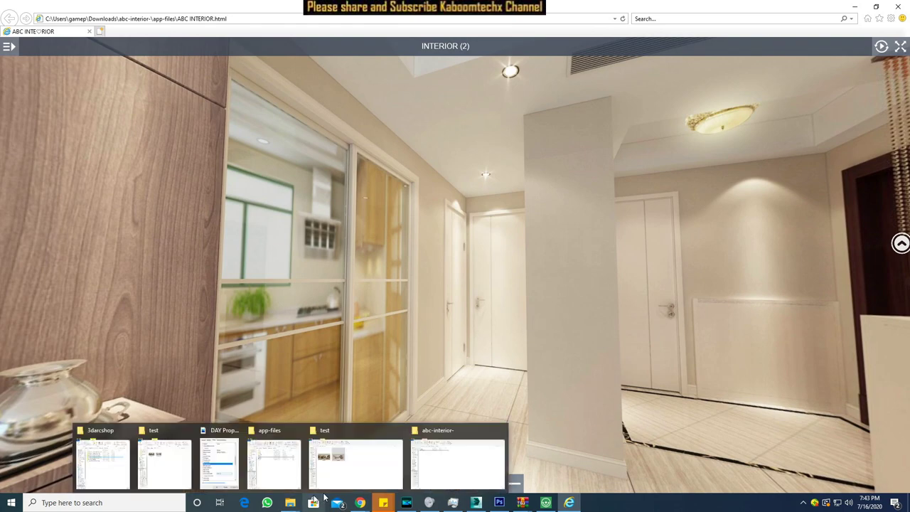
{"action": "left_click", "coordinate": [459, 461]}
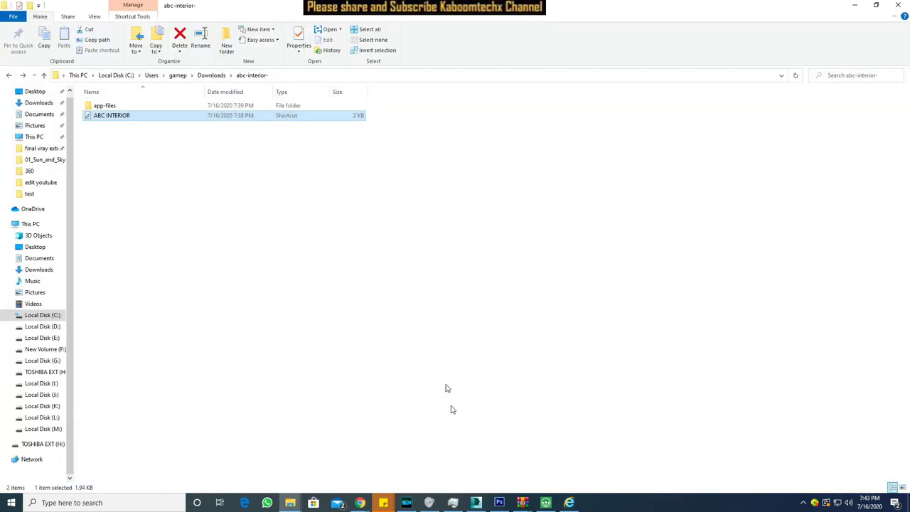
Return to the abc-interior- folder from Downloads and check the app-files contents
{"action": "left_click", "coordinate": [211, 75]}
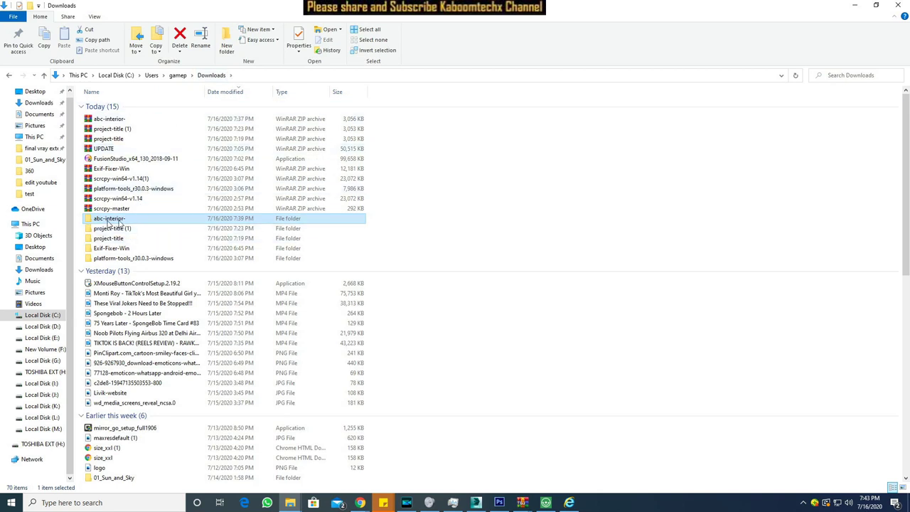
{"action": "double_click", "coordinate": [125, 221]}
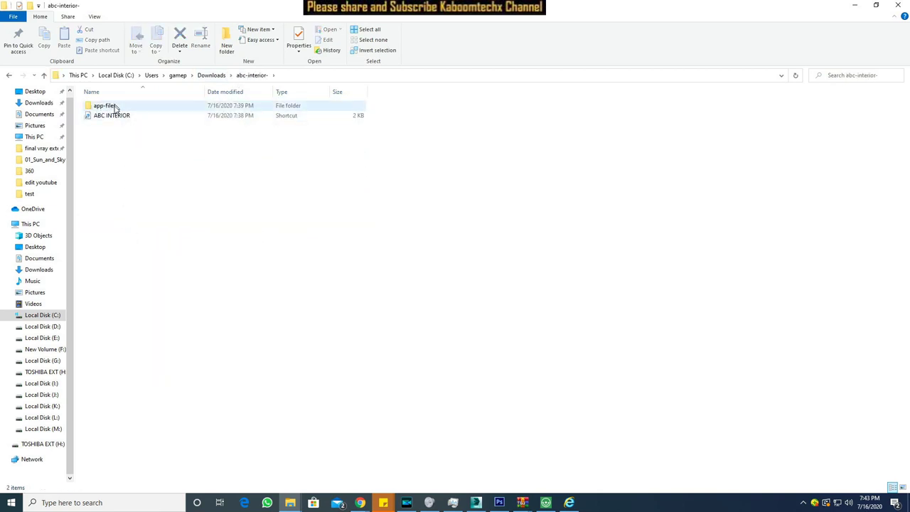
{"action": "left_click_drag", "start_coordinate": [118, 143], "coordinate": [144, 113]}
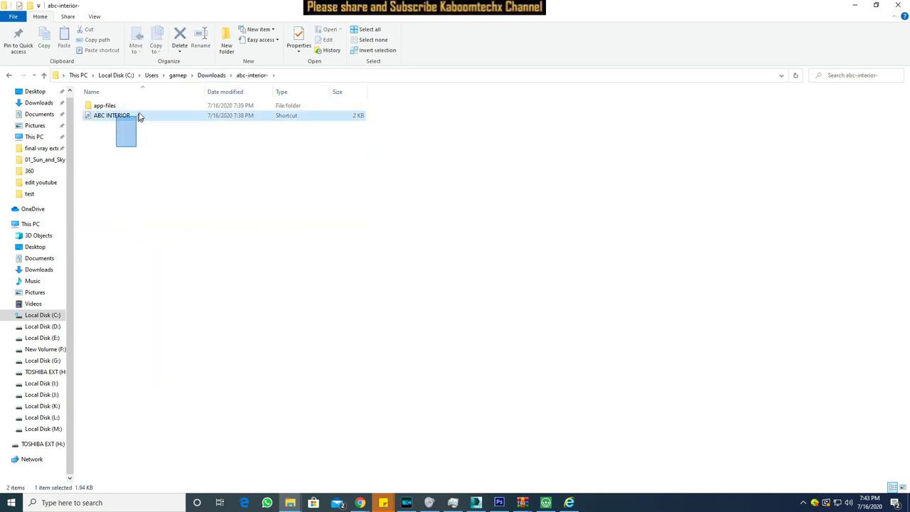
{"action": "left_click", "coordinate": [128, 163]}
{"action": "double_click", "coordinate": [104, 106]}
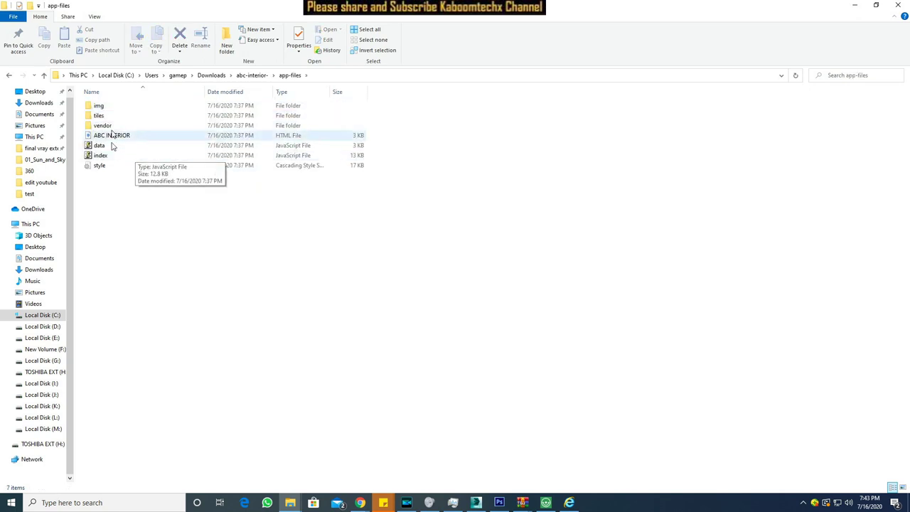
{"action": "left_click", "coordinate": [250, 75]}
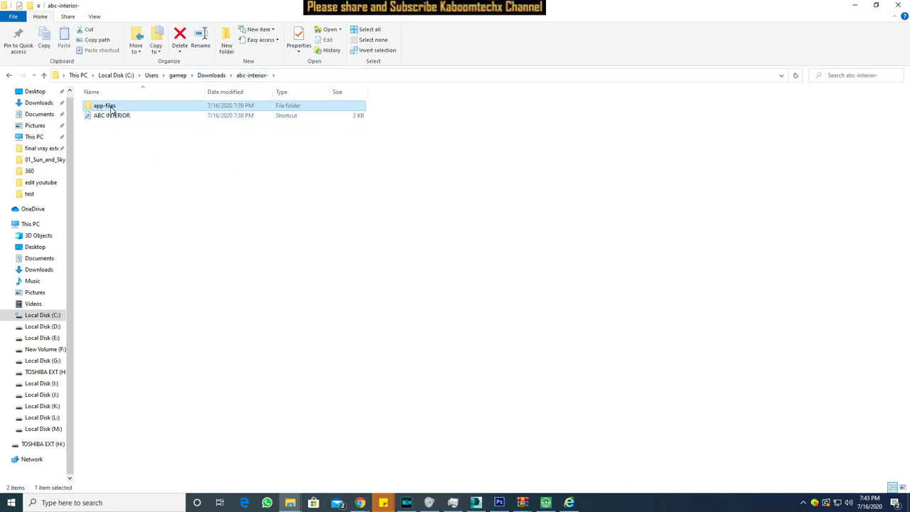
Rename the app-files folder to ABC INTERIOR, reusing the shortcut's name
{"action": "right_click", "coordinate": [111, 109]}
{"action": "left_click", "coordinate": [109, 107]}
{"action": "left_click", "coordinate": [110, 117]}
{"action": "left_click", "coordinate": [98, 119]}
{"action": "key", "text": "Return"}
{"action": "left_click", "coordinate": [130, 117]}
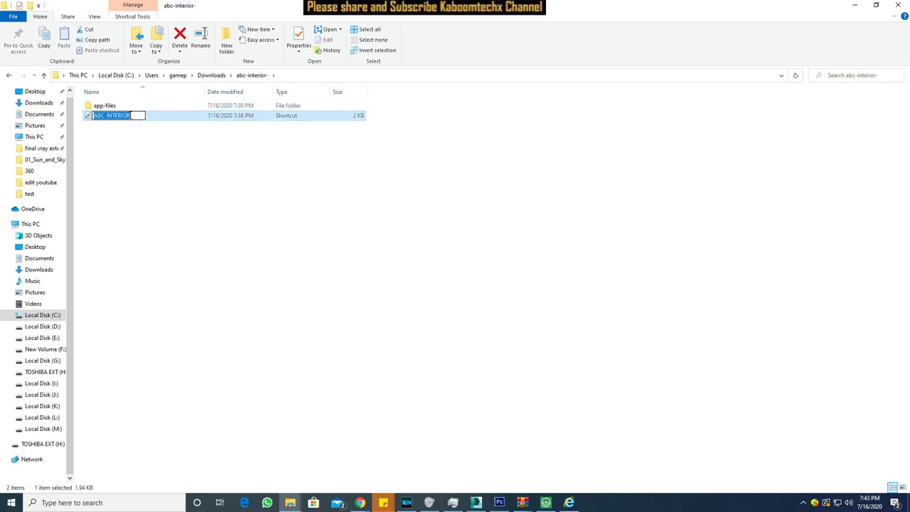
{"action": "left_click", "coordinate": [109, 107]}
{"action": "left_click", "coordinate": [107, 106]}
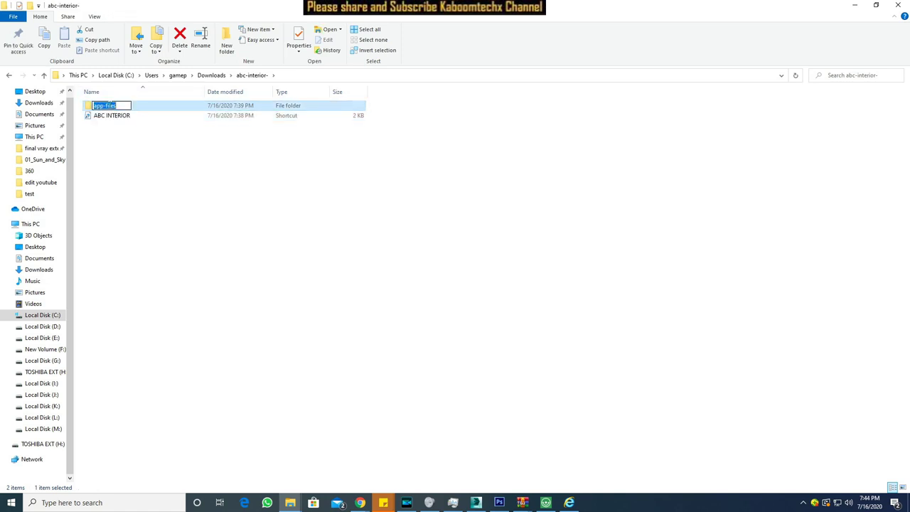
{"action": "left_click", "coordinate": [168, 163]}
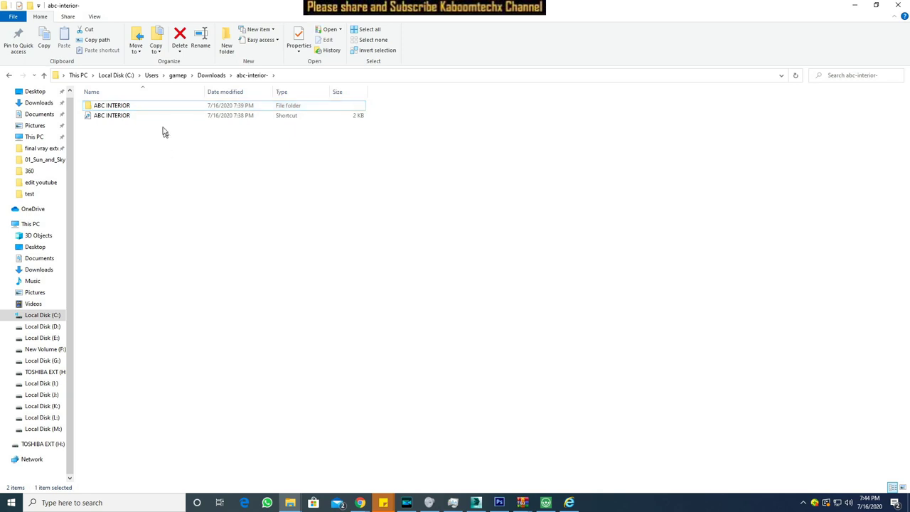
Open the ABC INTERIOR folder and start renaming its HTML file
{"action": "double_click", "coordinate": [129, 107]}
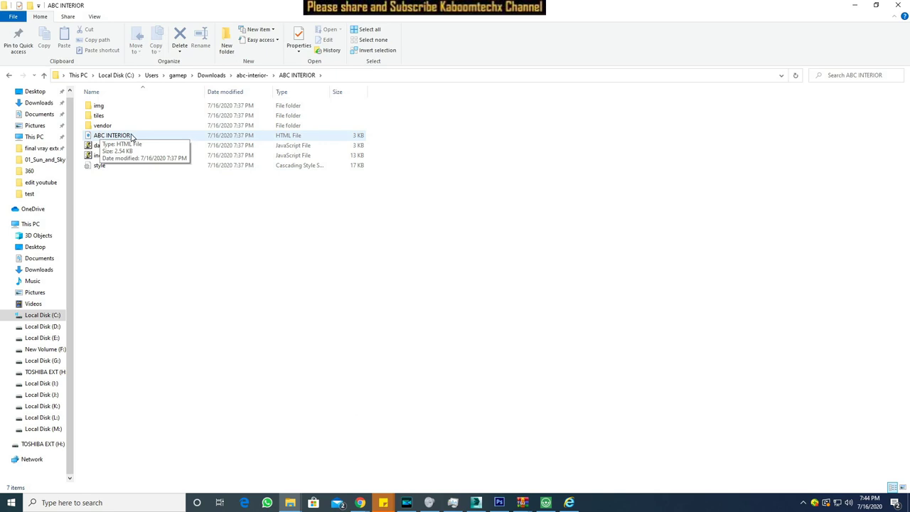
{"action": "left_click", "coordinate": [125, 137]}
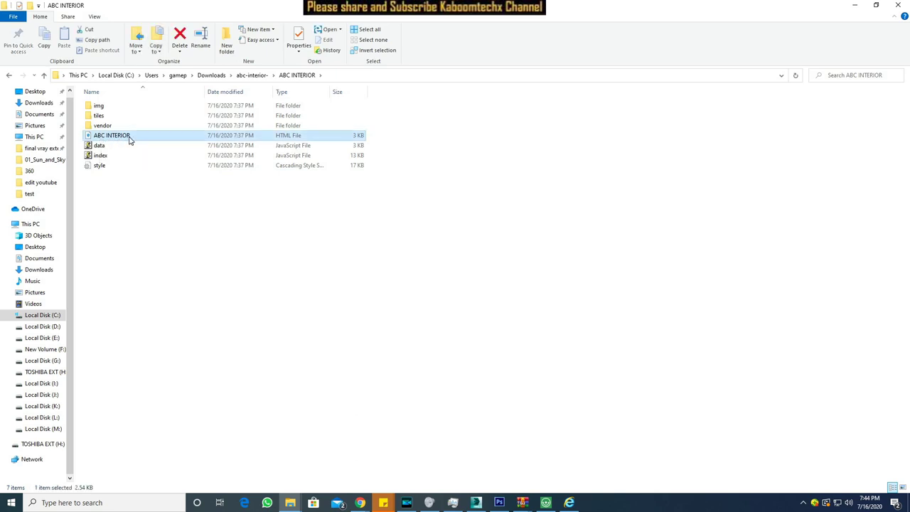
{"action": "left_click", "coordinate": [114, 136]}
Rename the HTML file to 'ABC INTERIOR OPEN FOR 360 VIEW' and open it in Edge
{"action": "key", "text": "End"}
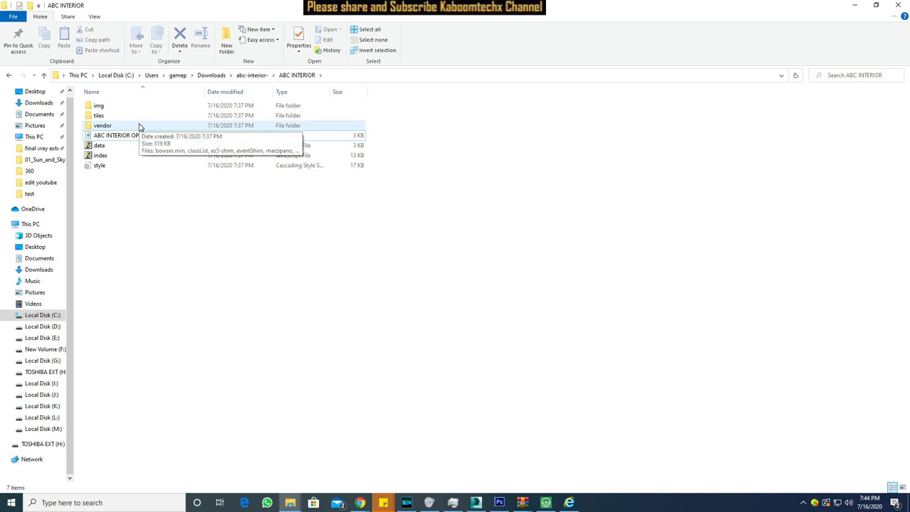
{"action": "left_click", "coordinate": [250, 76]}
{"action": "left_click", "coordinate": [113, 115]}
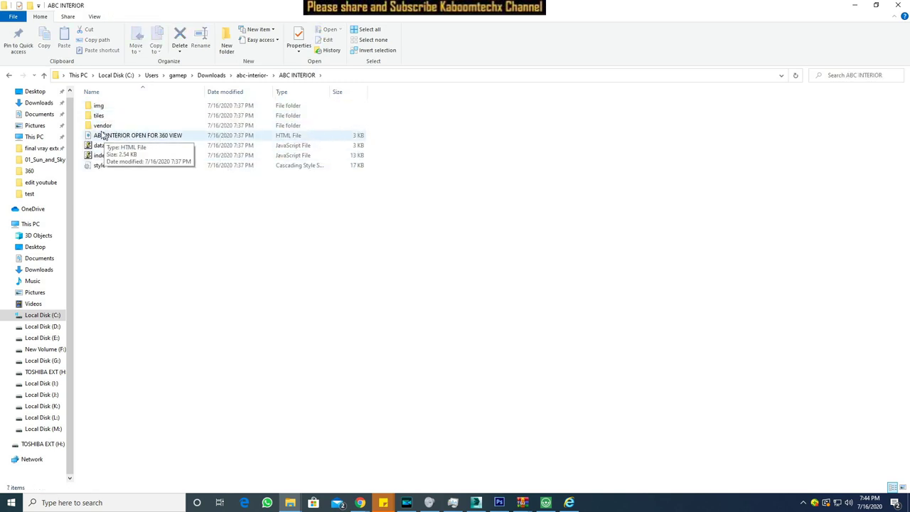
{"action": "double_click", "coordinate": [144, 136]}
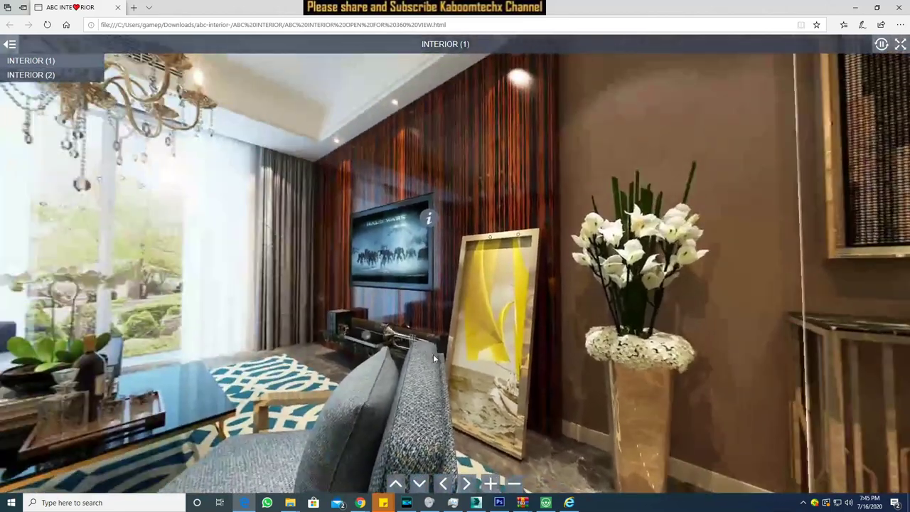
Drag the INTERIOR (1) panorama toward the sofa, chandelier and hallway
{"action": "left_click_drag", "start_coordinate": [433, 354], "coordinate": [746, 148]}
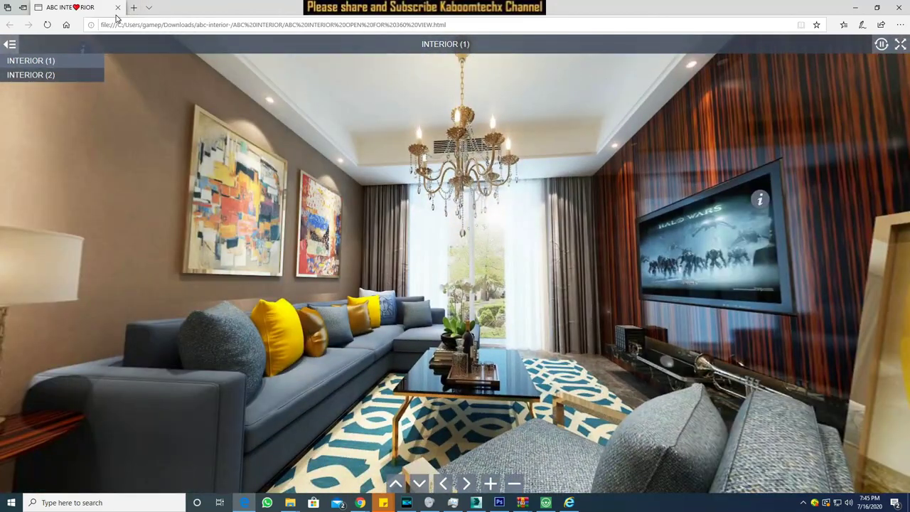
{"action": "mouse_move", "coordinate": [375, 251]}
{"action": "left_mouse_down"}
{"action": "mouse_move", "coordinate": [611, 269]}
{"action": "mouse_move", "coordinate": [618, 279]}
{"action": "left_mouse_up"}
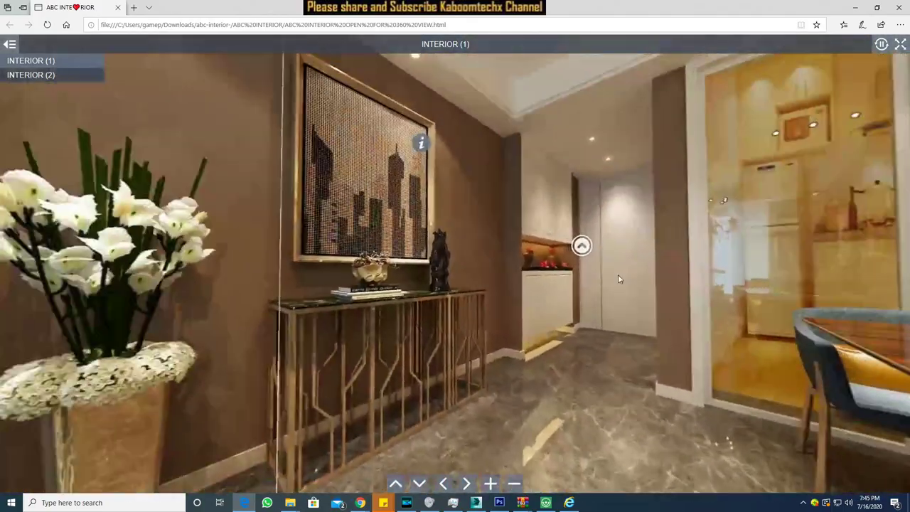